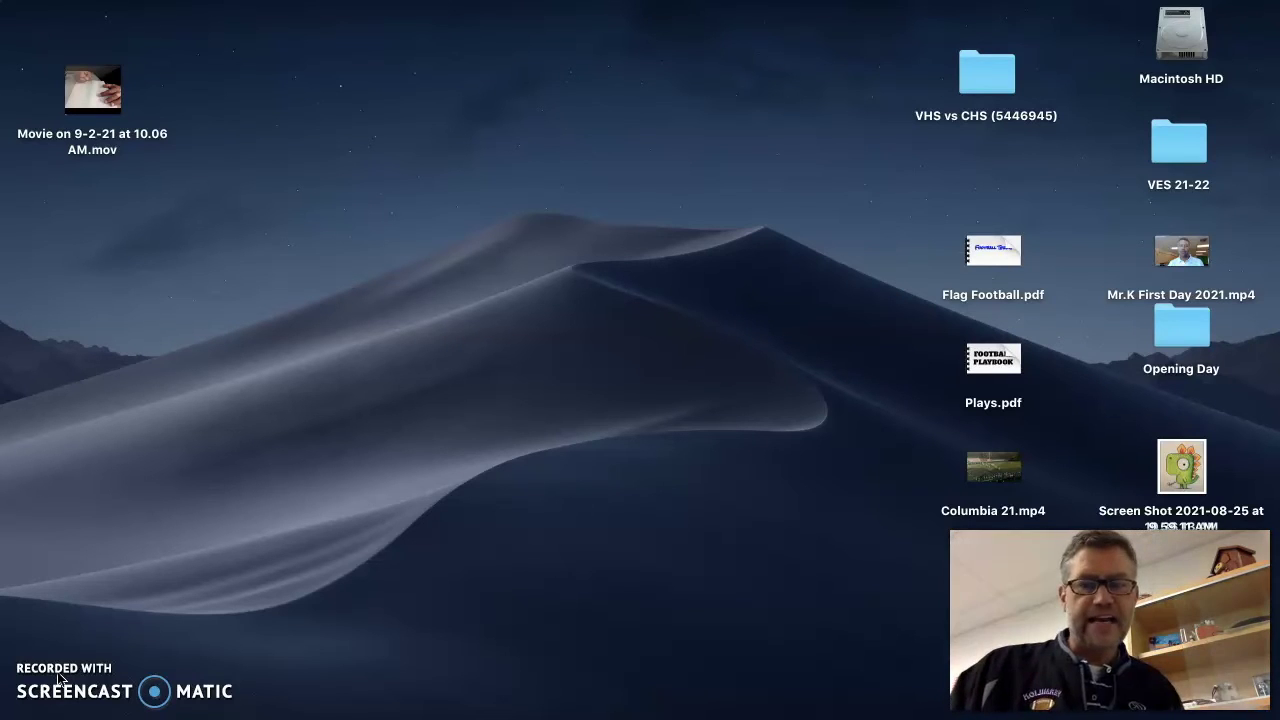
mouse_move(250, 716)
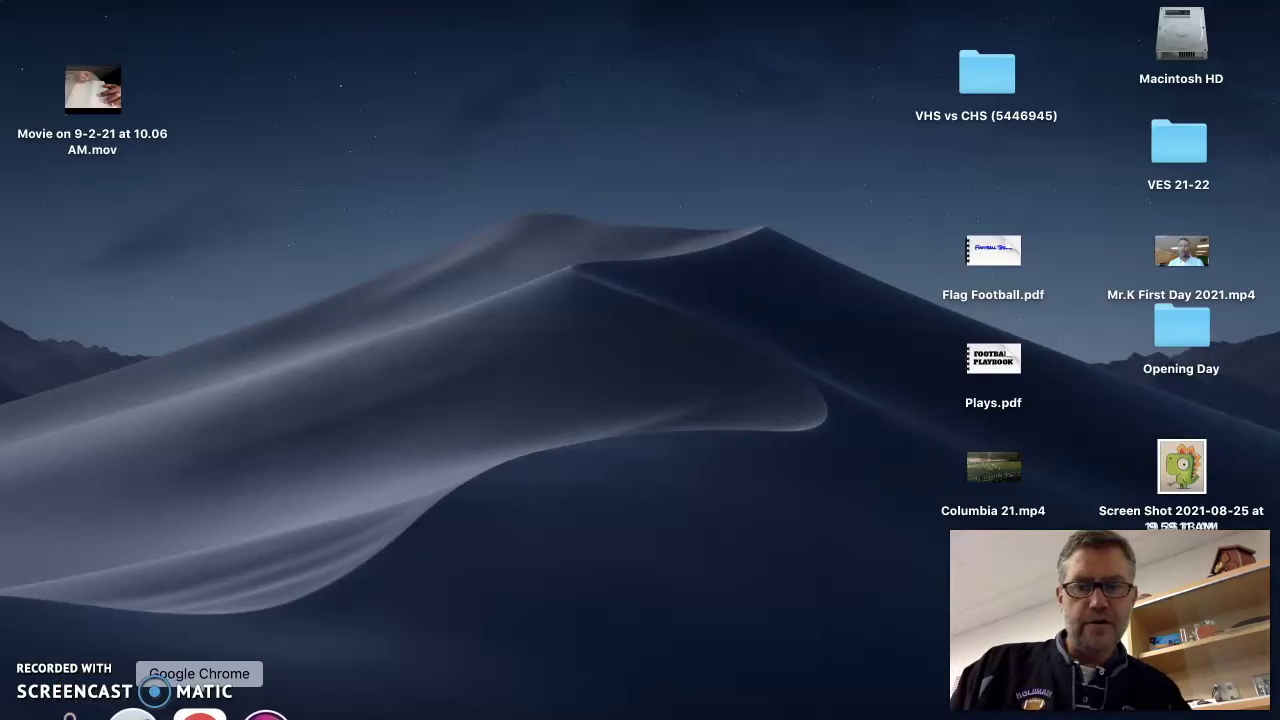
left_click(148, 712)
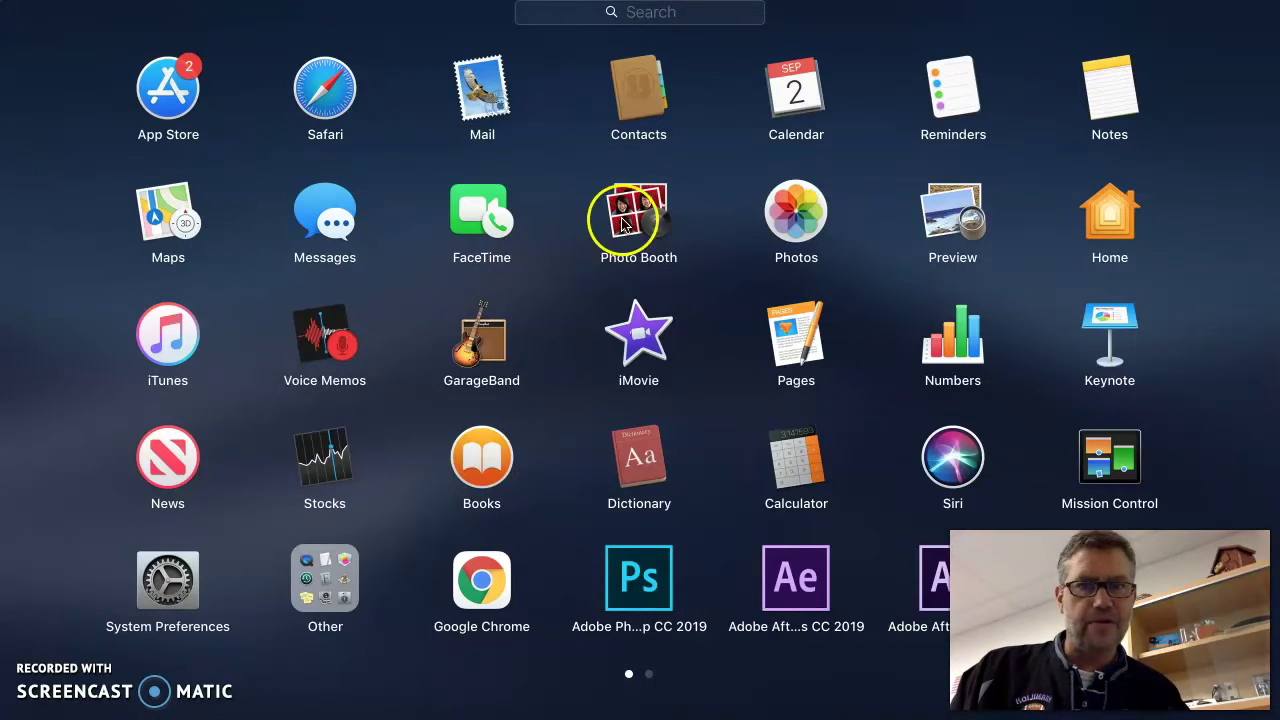
left_click(33, 462)
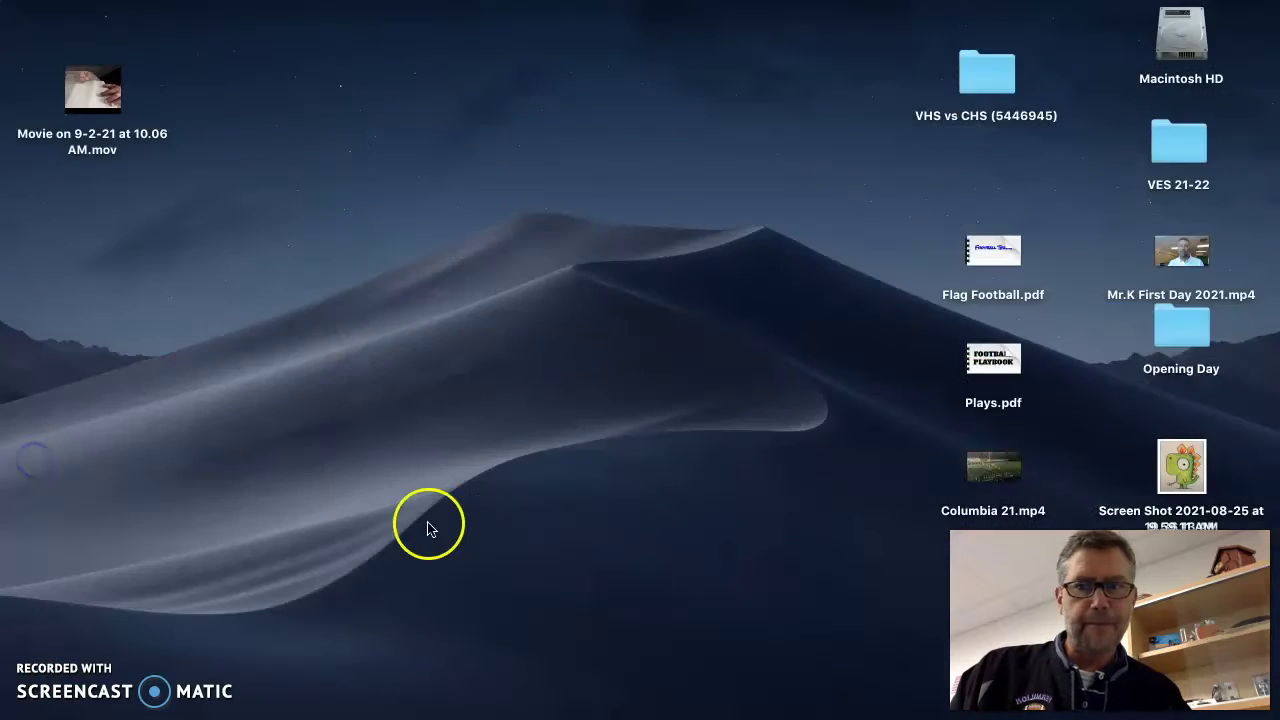
mouse_move(418, 716)
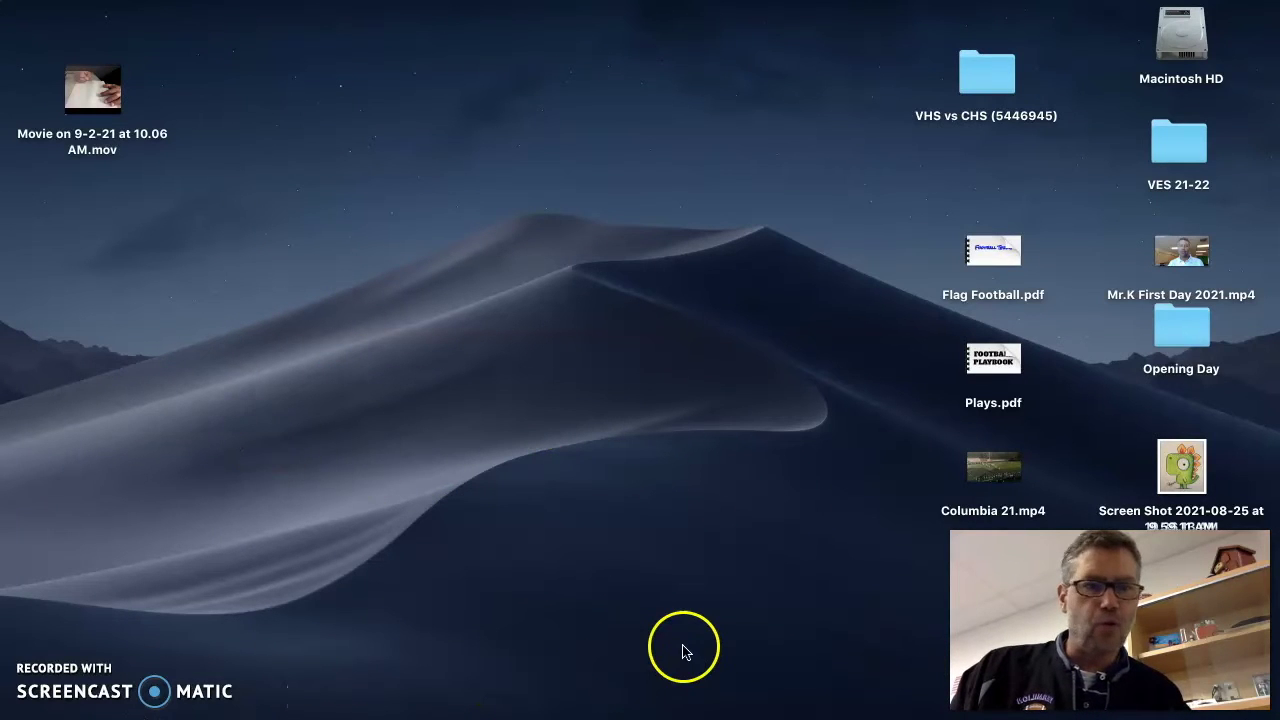
mouse_move(375, 716)
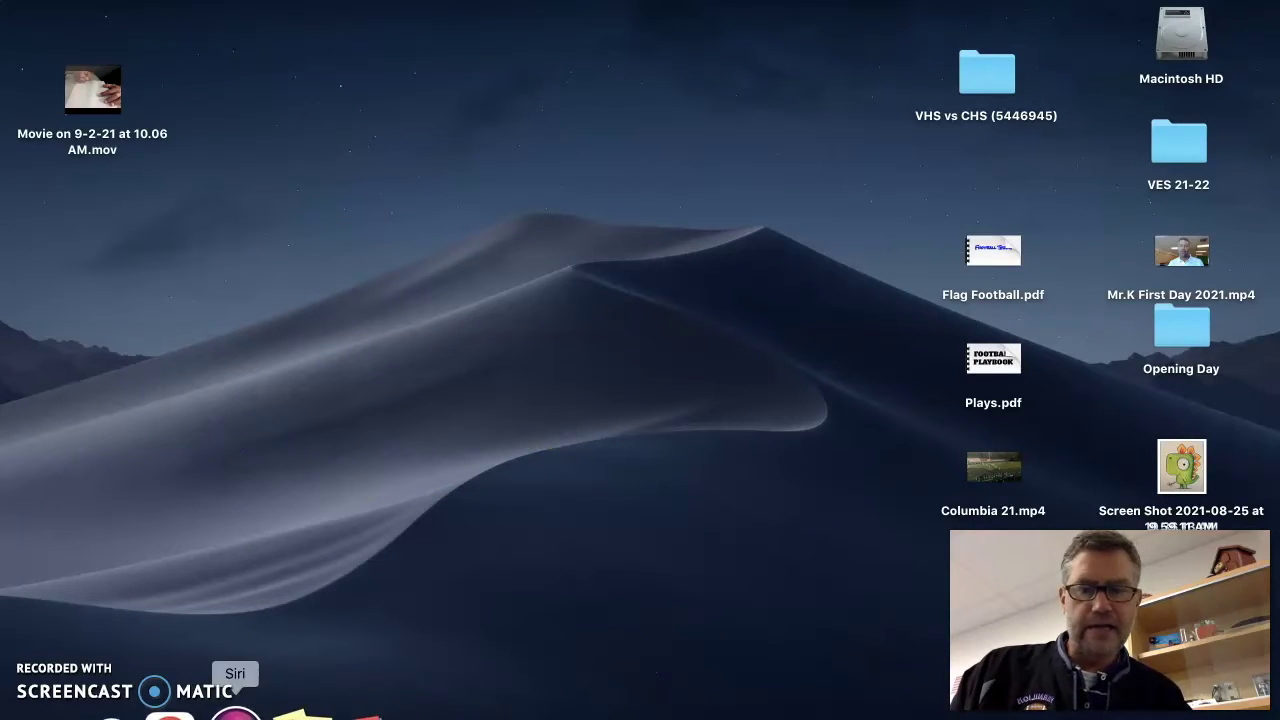
Switch to Photo Booth and move its window aside so the recorded clips and the desktop are both accessible
left_click(150, 714)
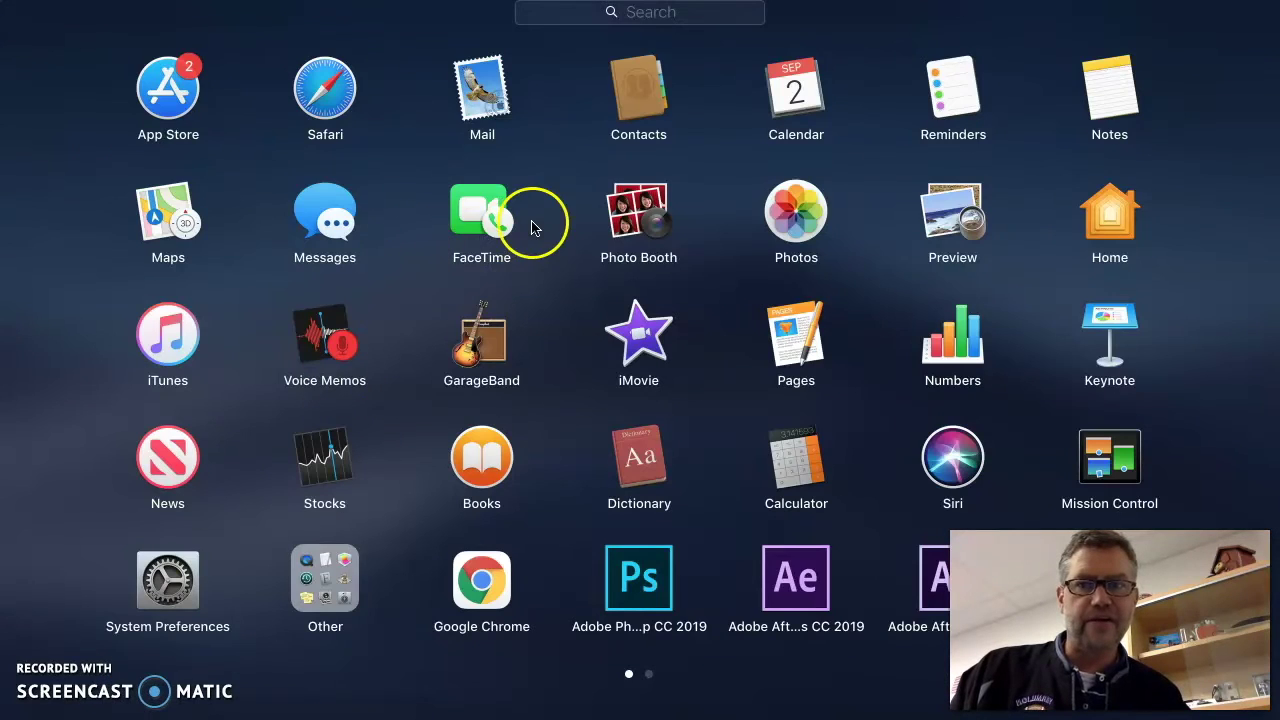
left_click(635, 202)
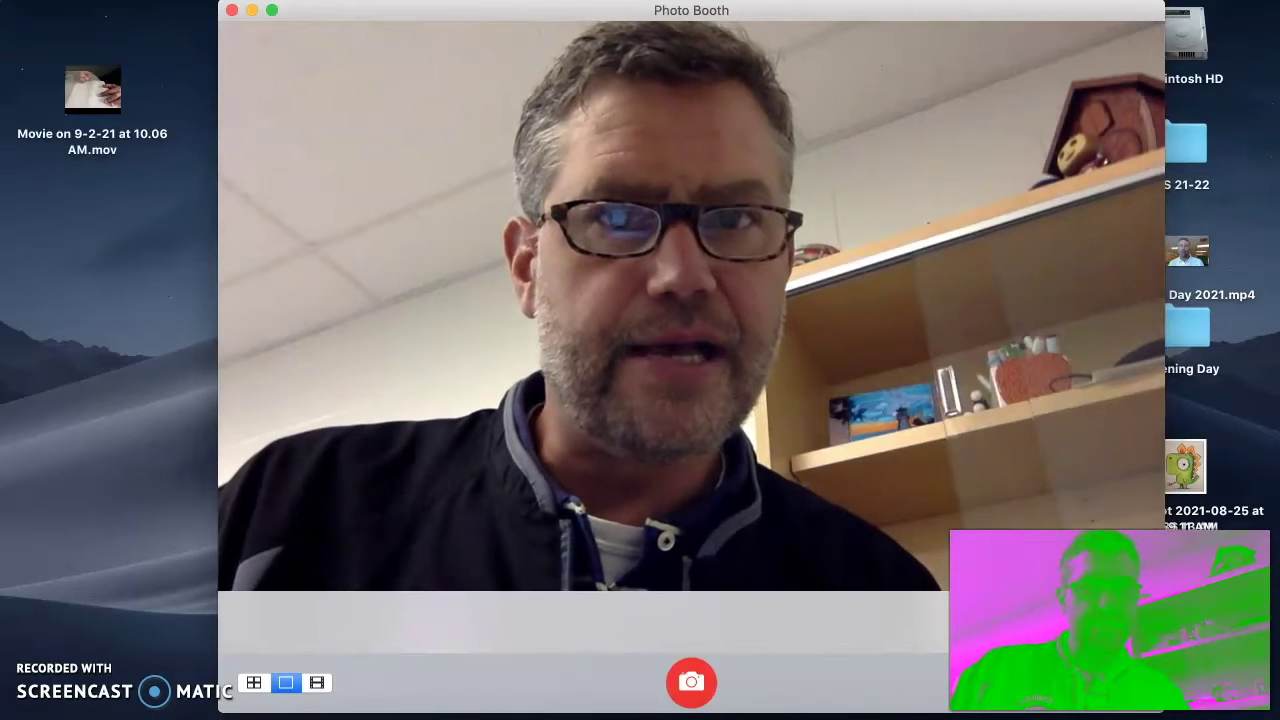
left_click_drag(771, 11, 493, 12)
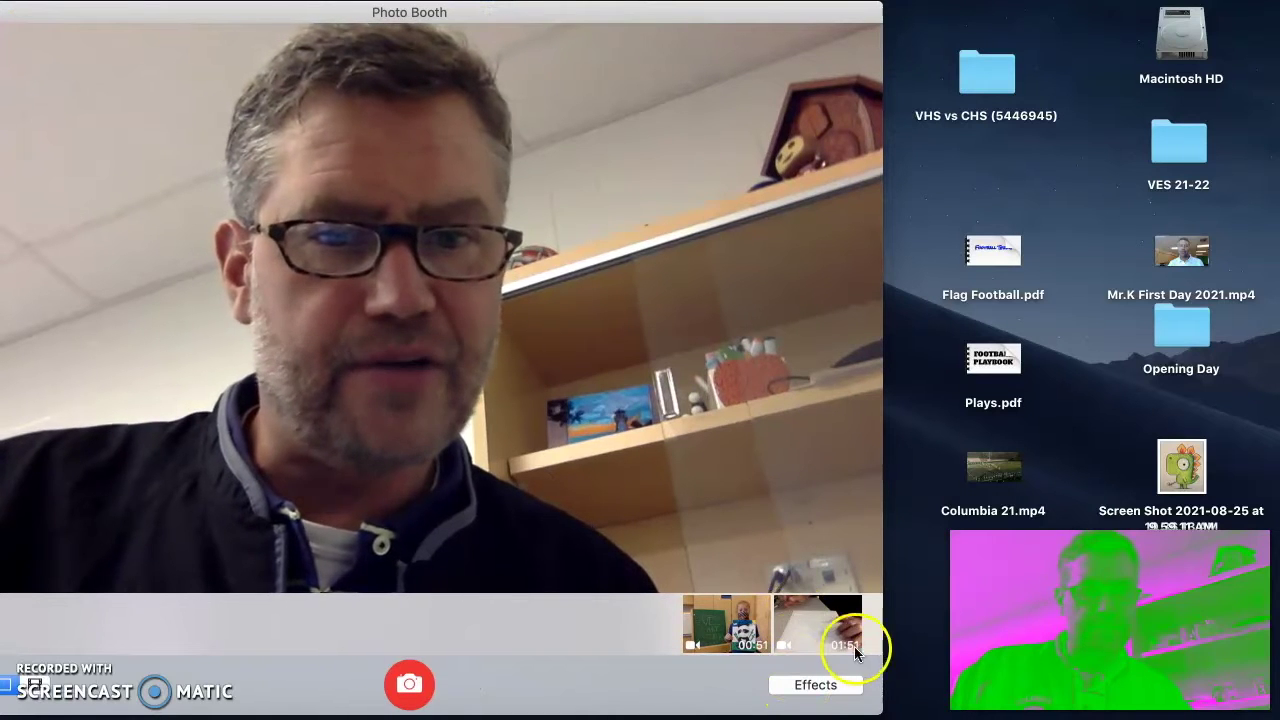
Try to copy the recorded drawing video to the desktop, stop instead of replacing the existing file, and close Photo Booth
left_click_drag(836, 616, 937, 188)
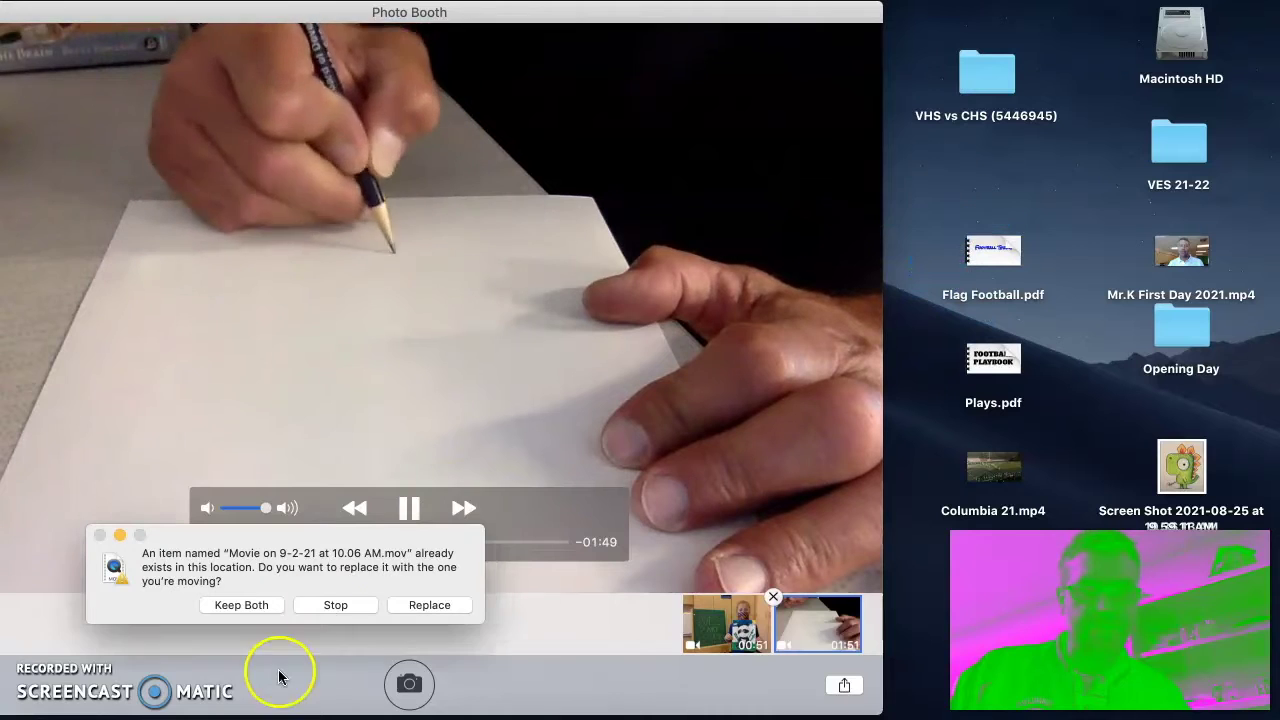
left_click(333, 605)
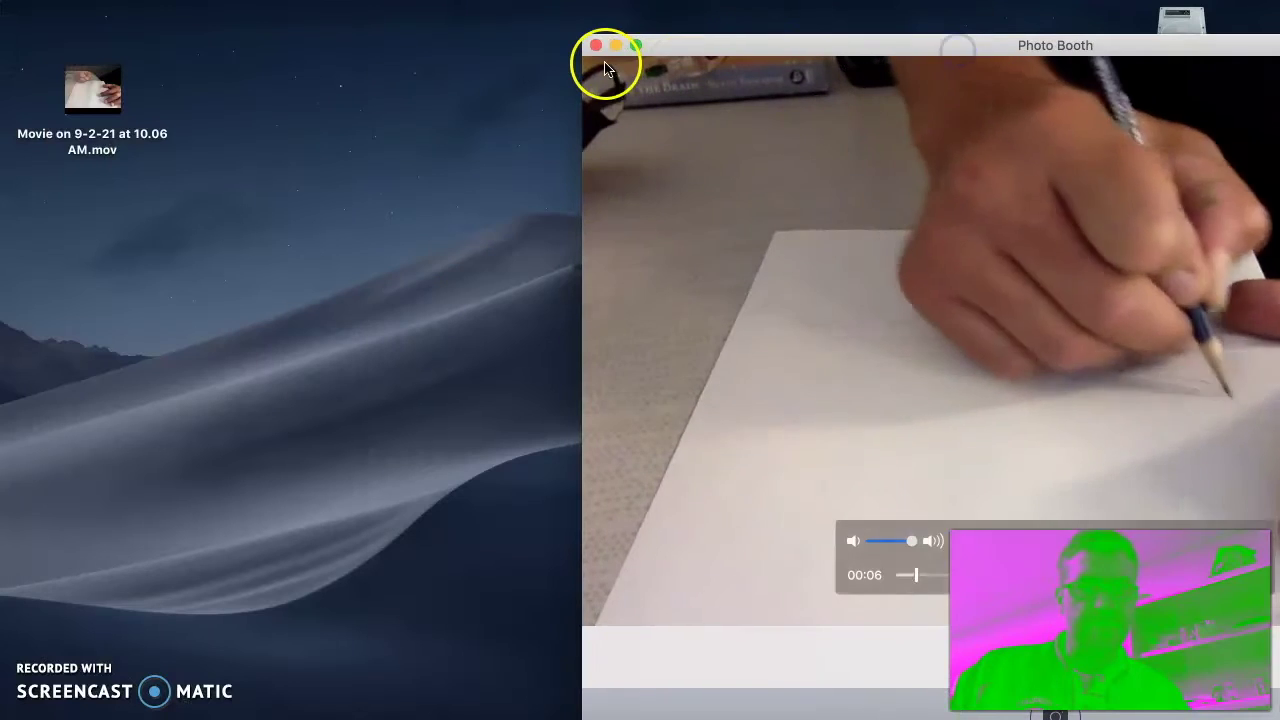
left_click(596, 46)
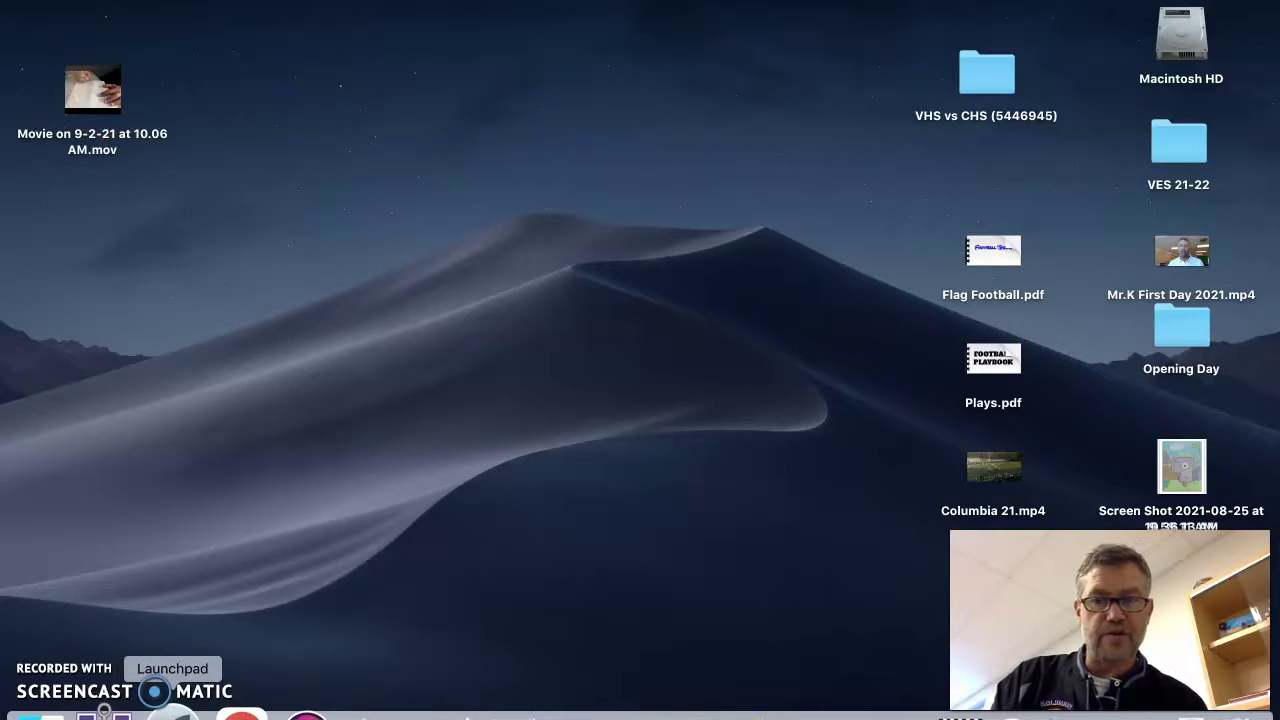
Switch to iMovie and leave the Columbia project for the overview of all projects
left_click(104, 712)
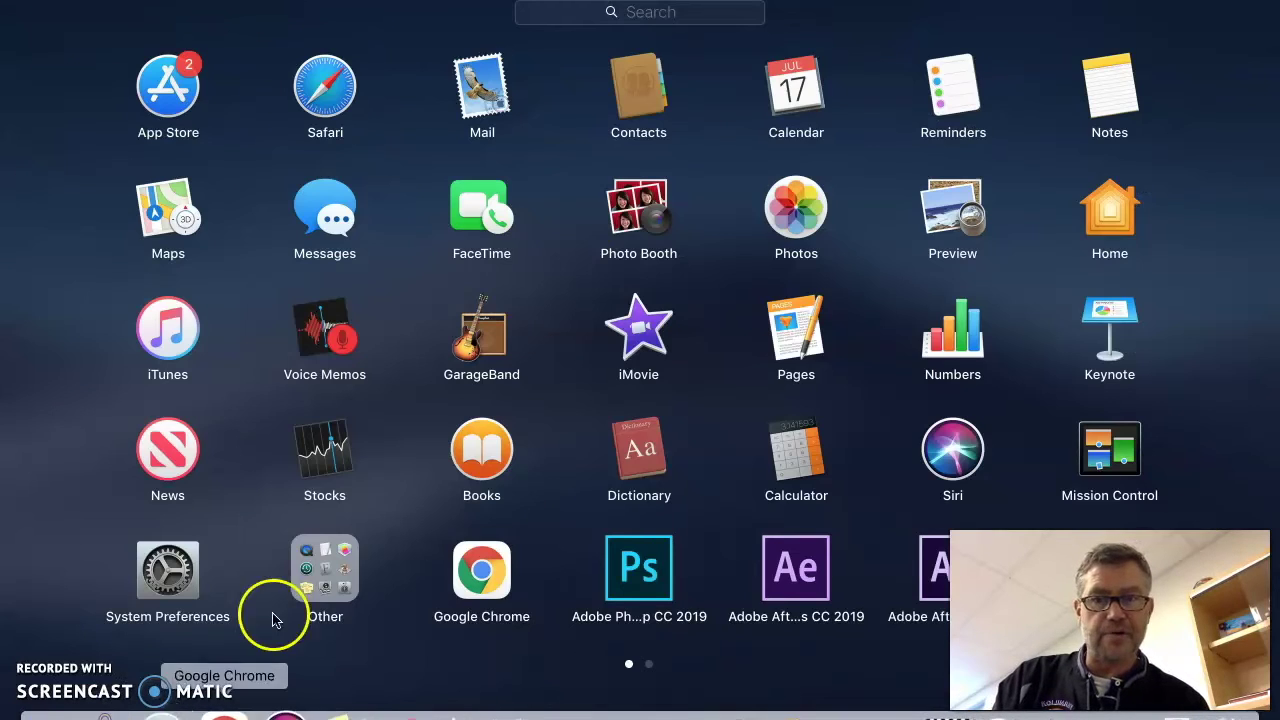
left_click(640, 338)
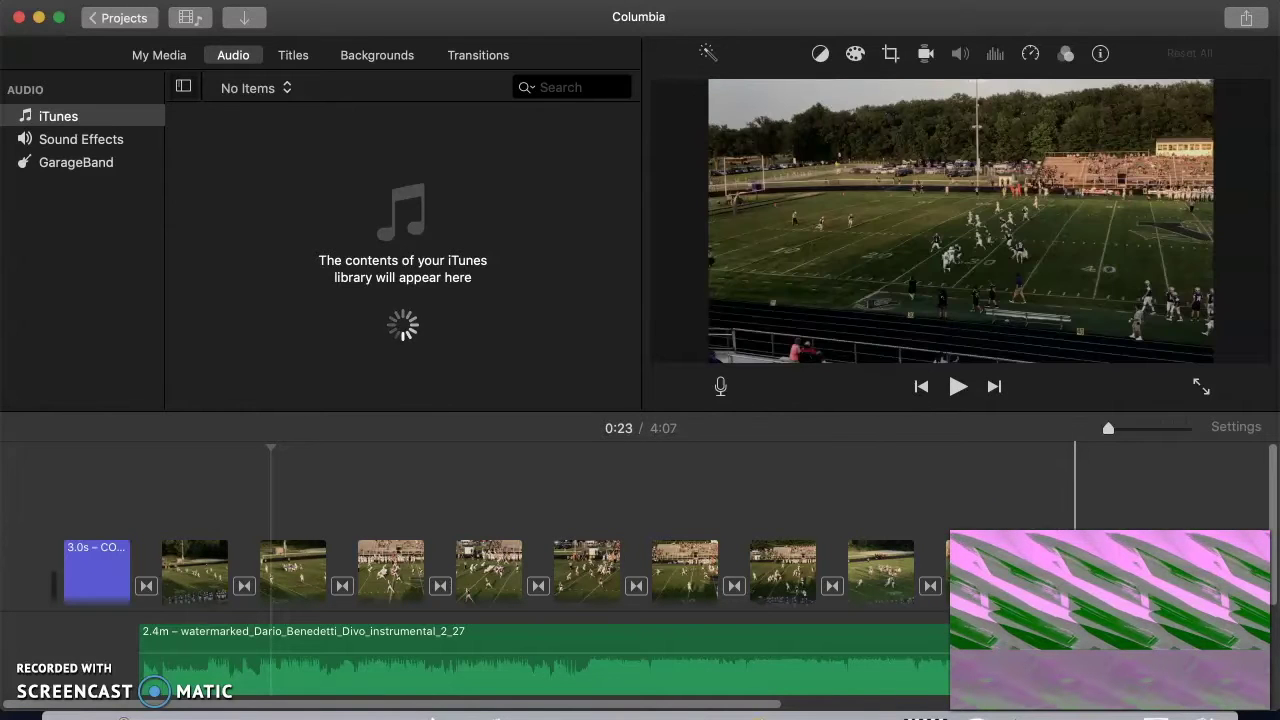
left_click(551, 335)
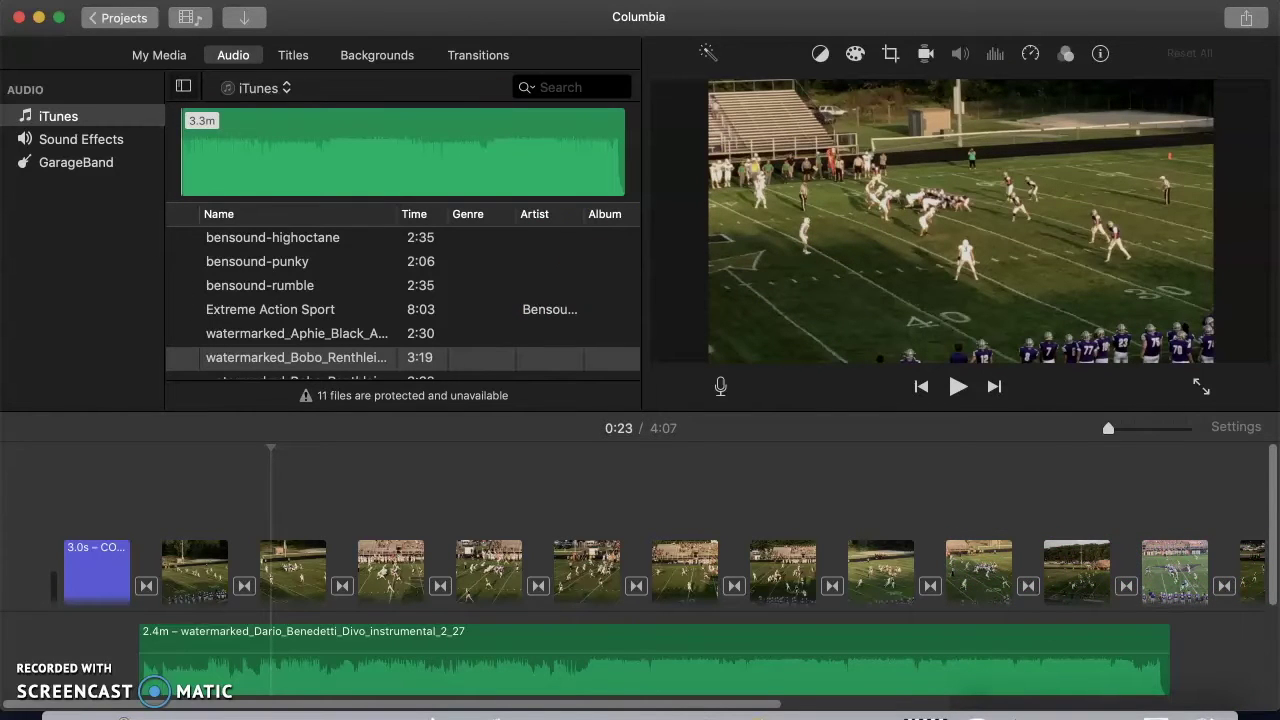
left_click(240, 108)
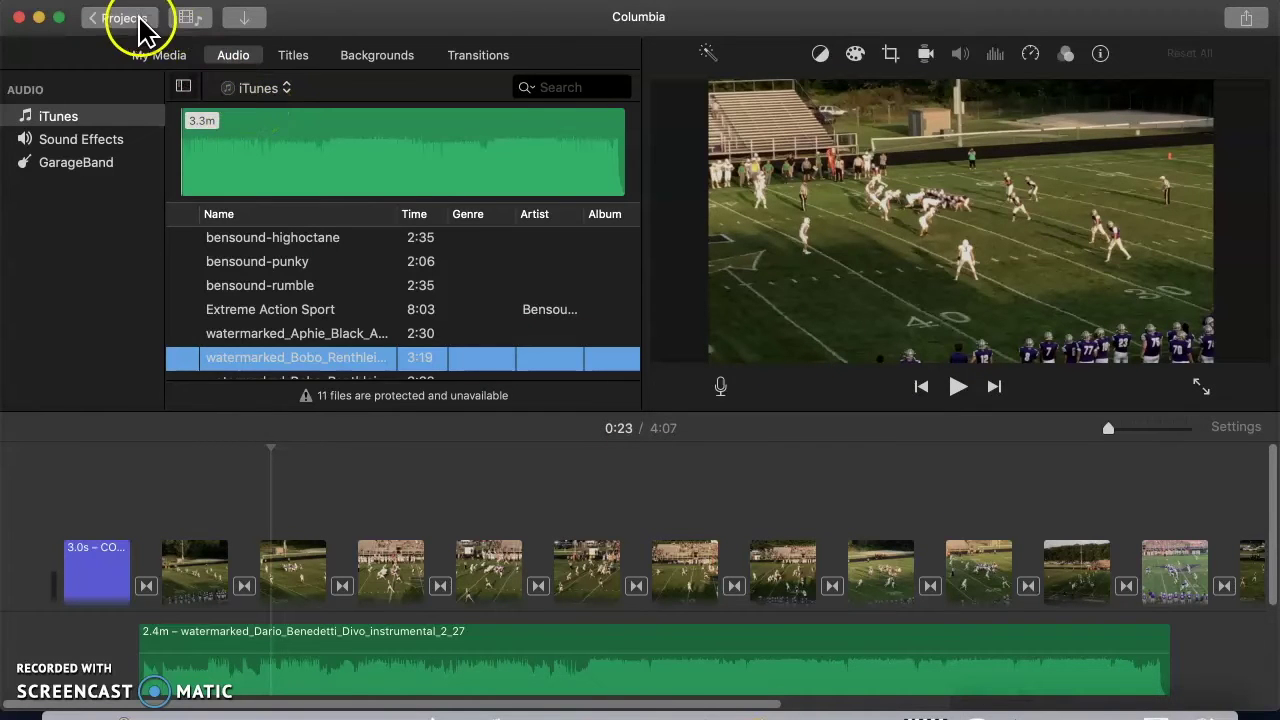
left_click(351, 500)
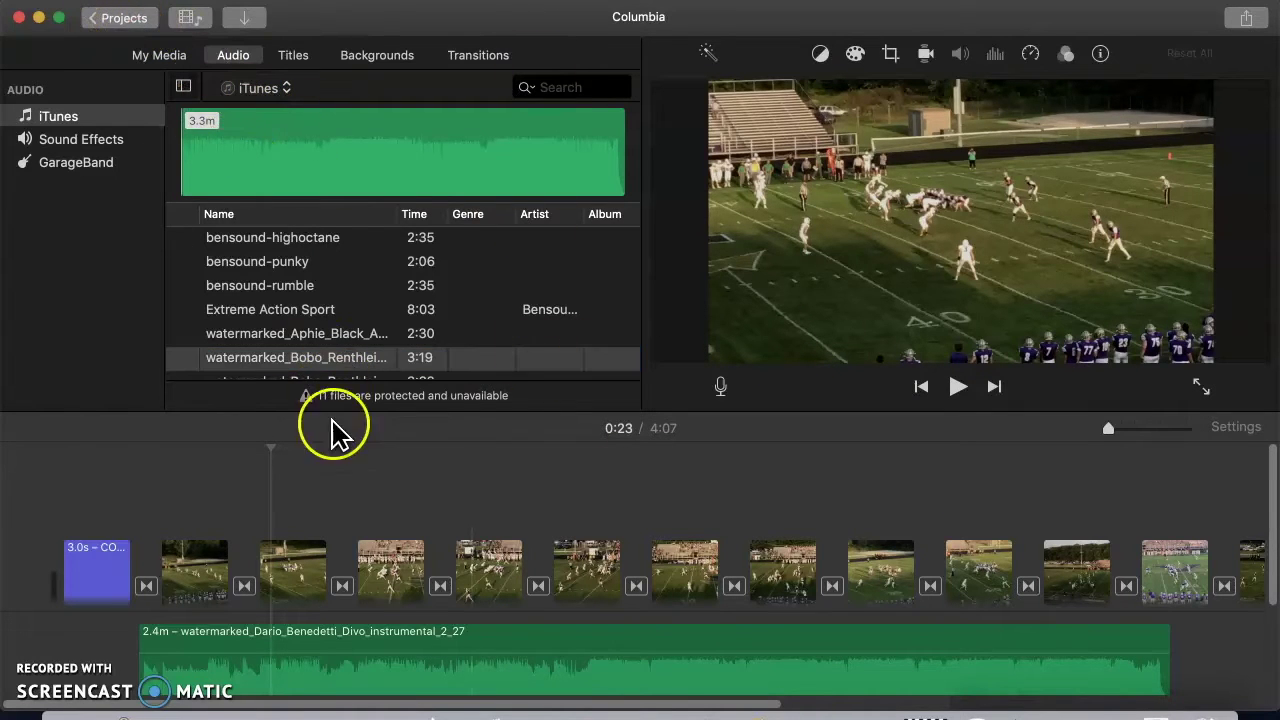
left_click(115, 18)
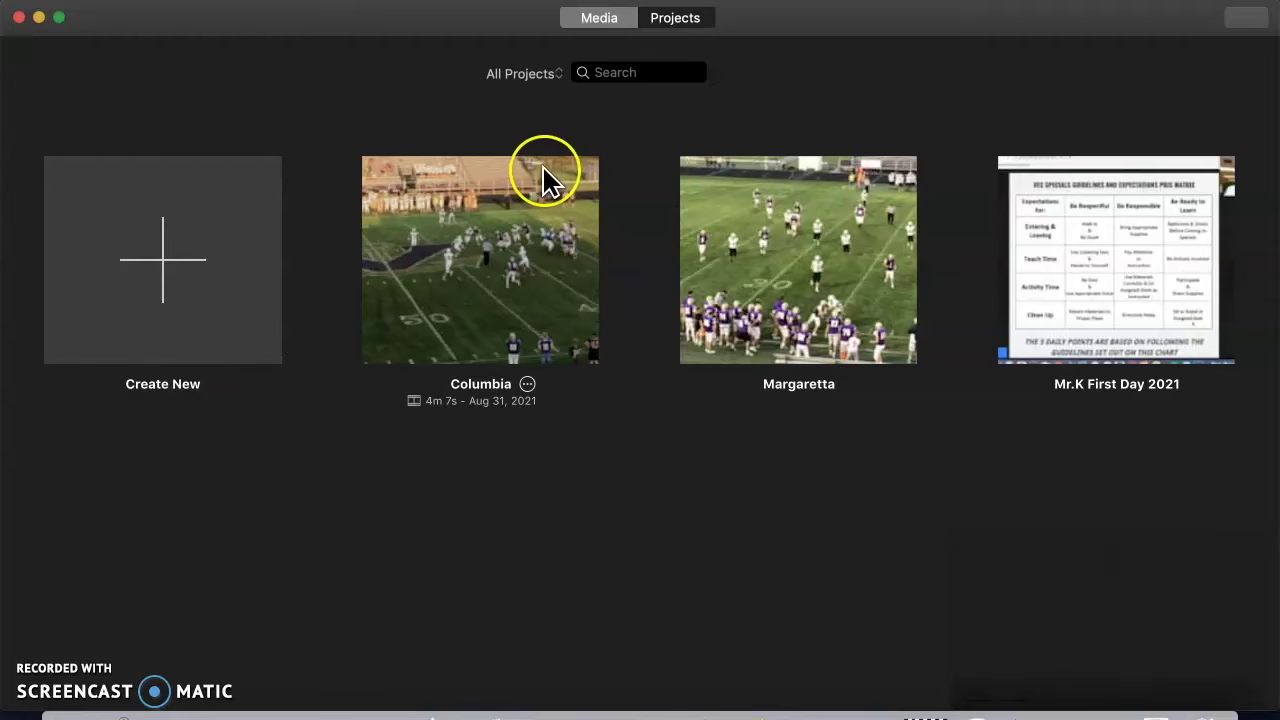
Create a new project of the Movie type from the projects overview
left_click(659, 25)
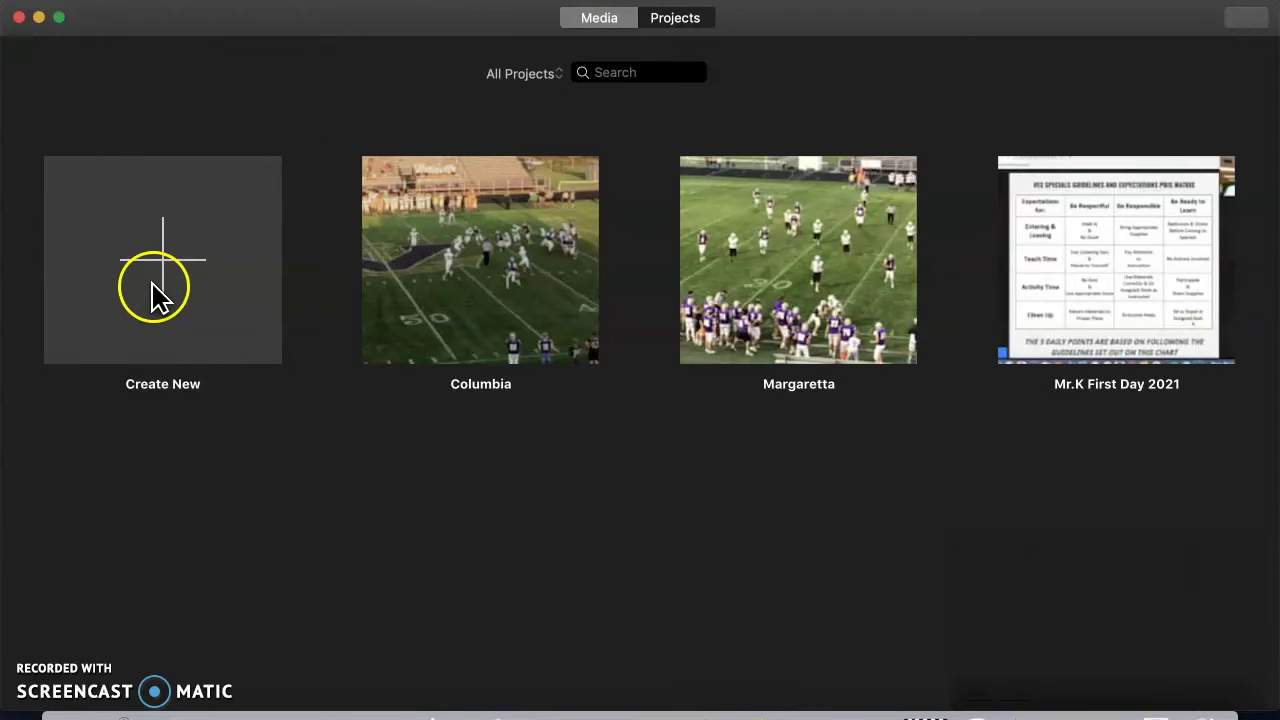
left_click(686, 19)
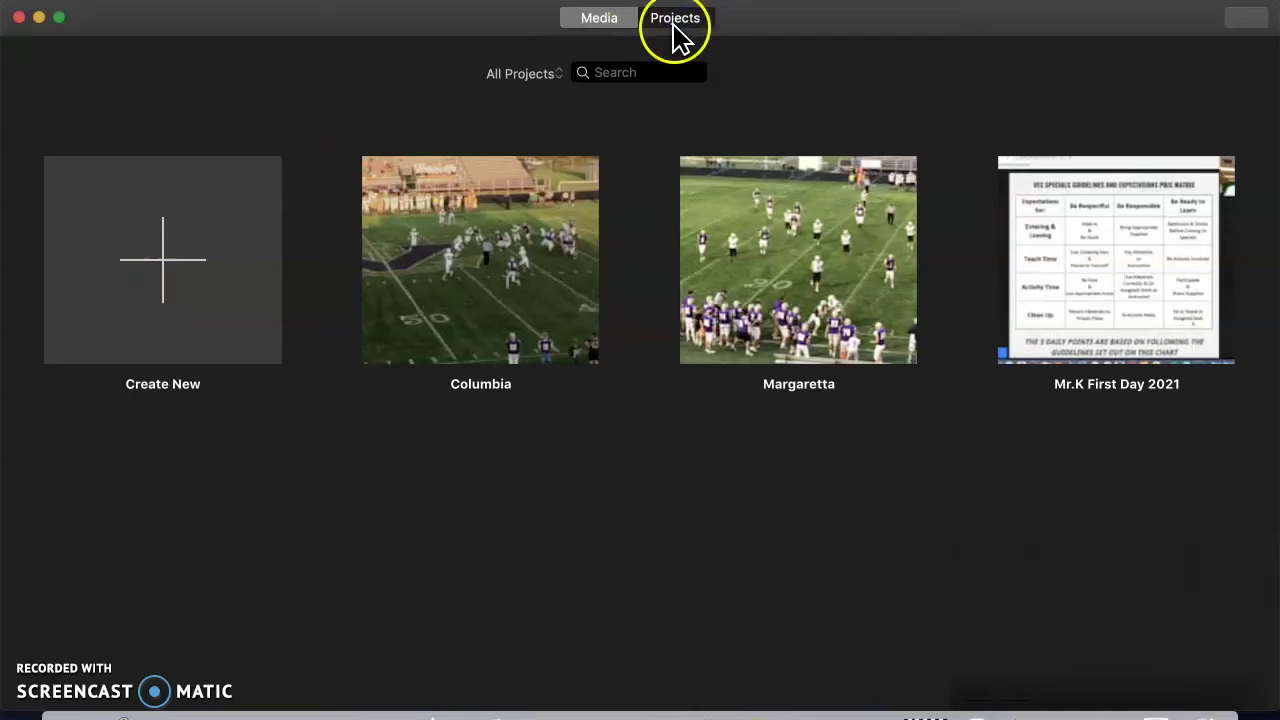
left_click(158, 264)
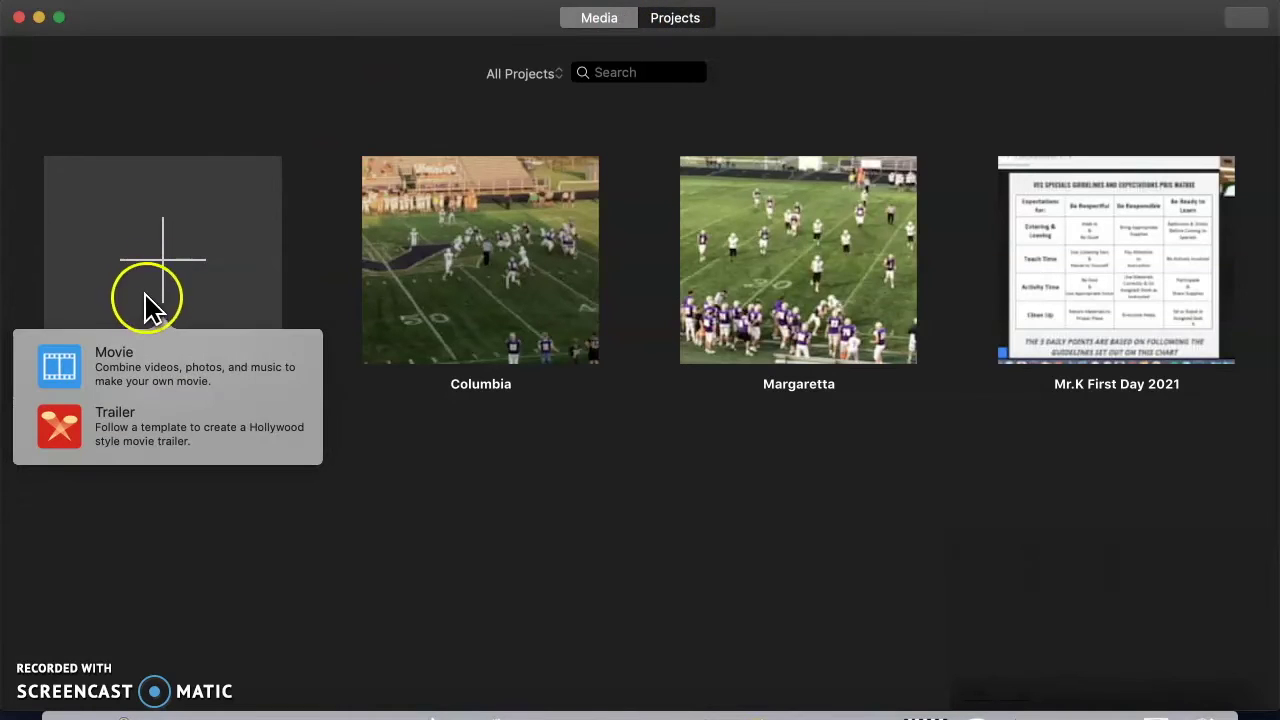
left_click(98, 370)
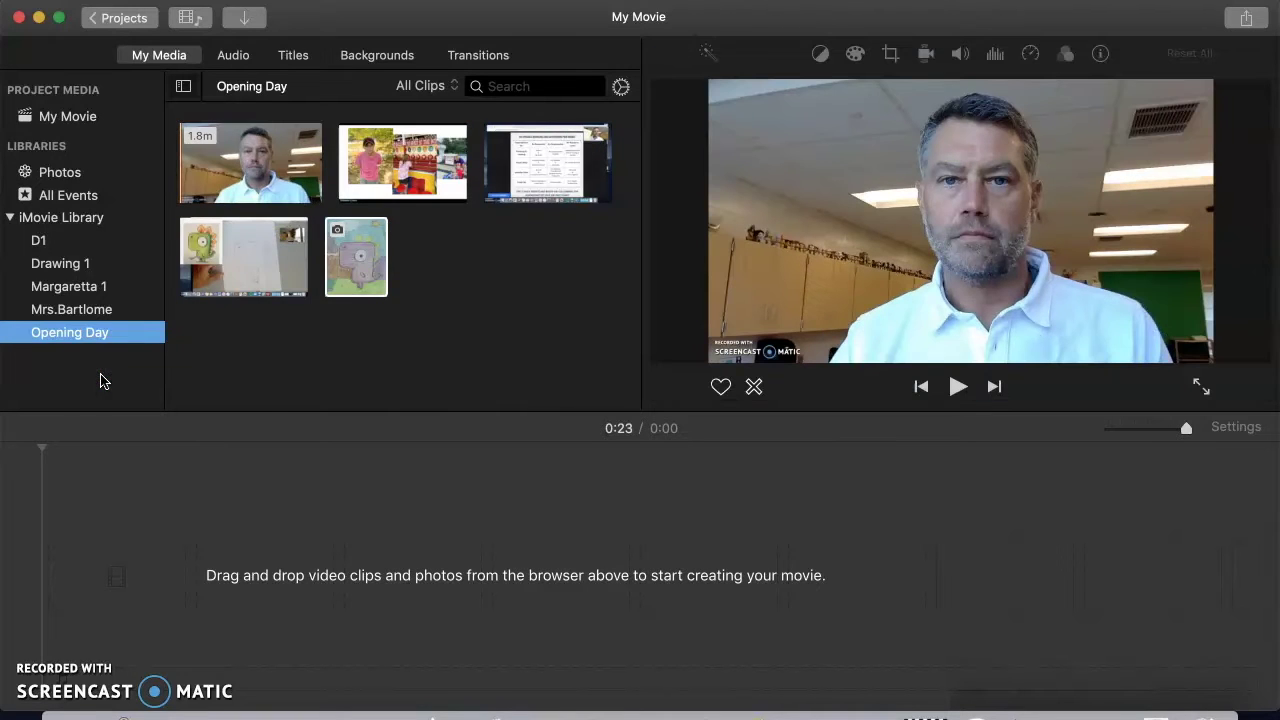
Return to the projects overview and save the new movie project under the name D2
left_click(358, 262)
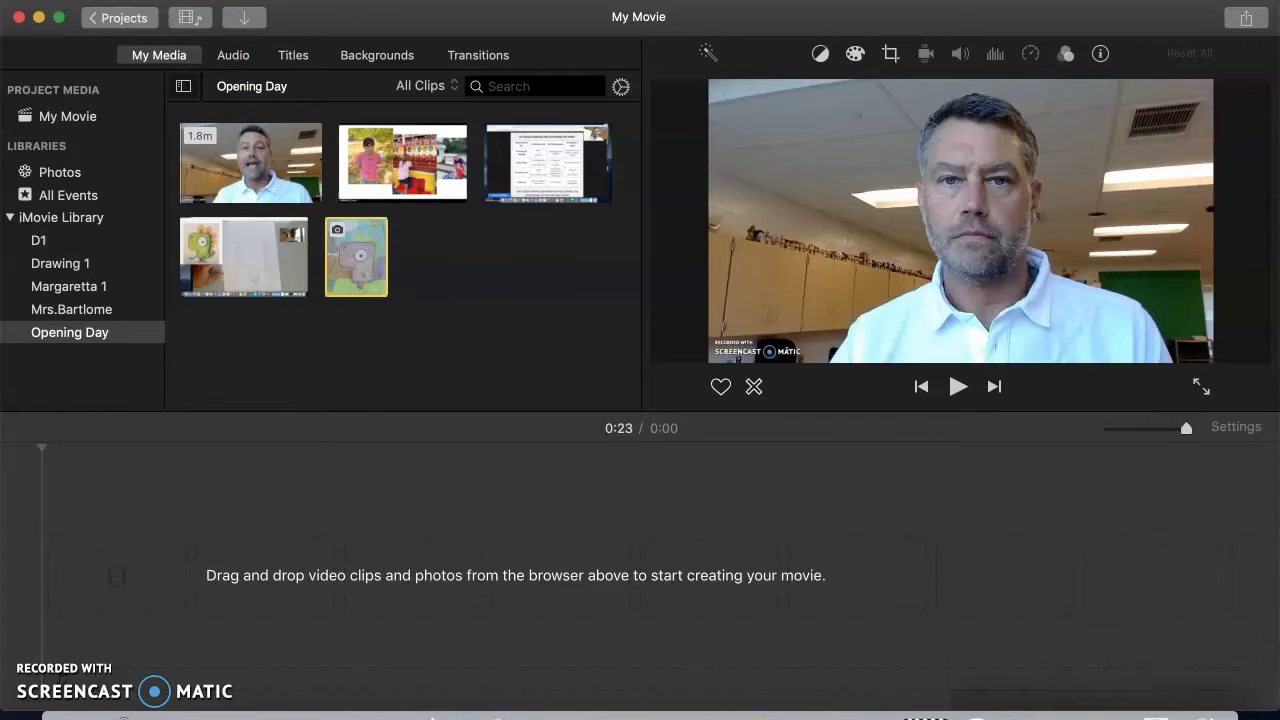
left_click(130, 1)
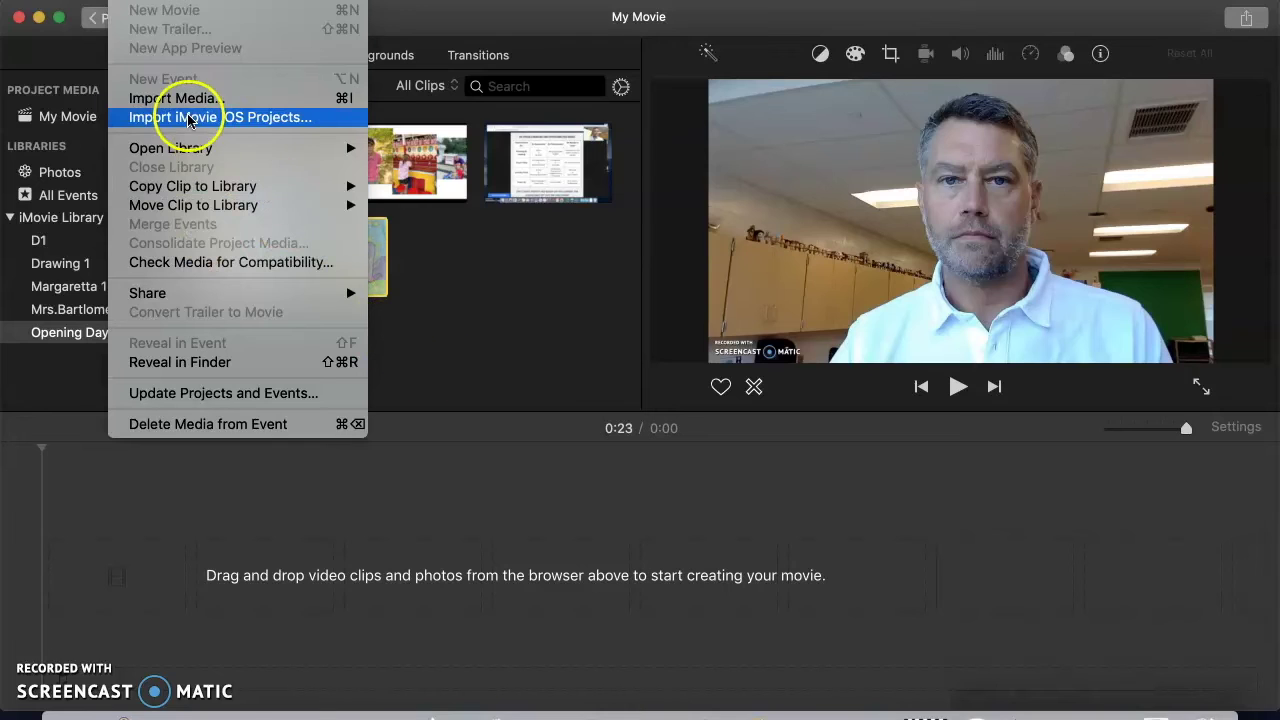
left_click(566, 294)
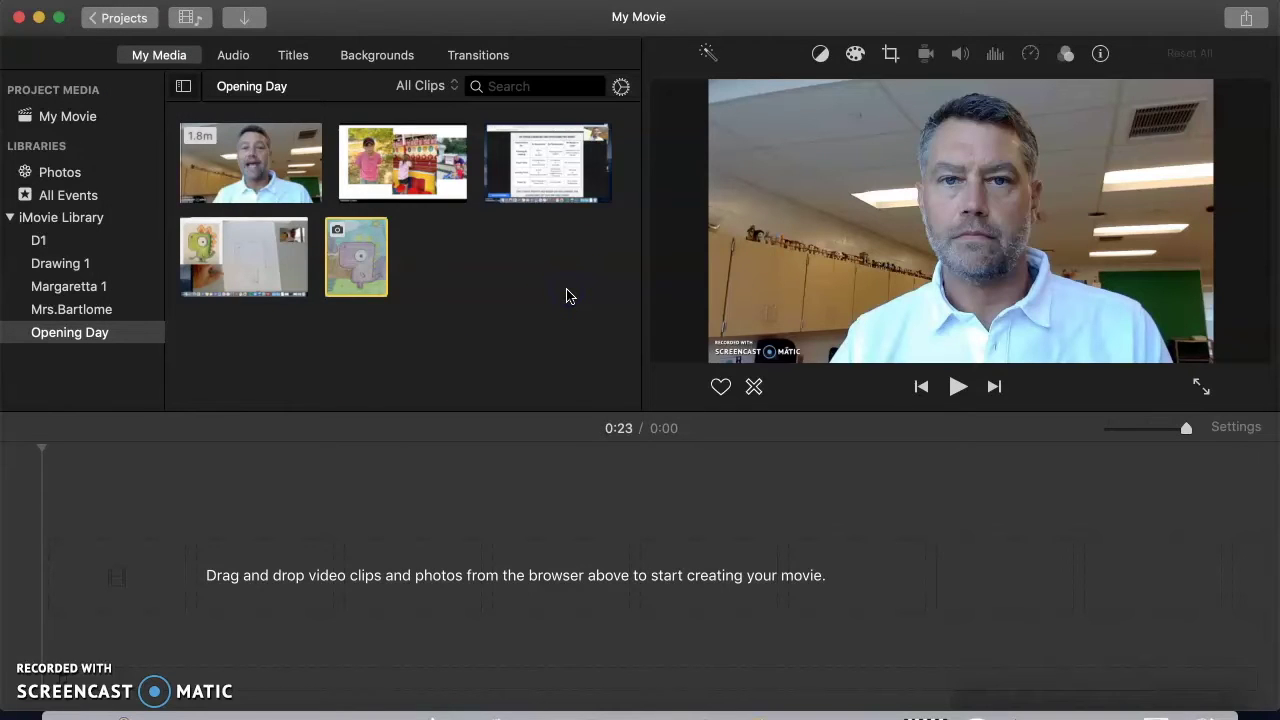
left_click(137, 22)
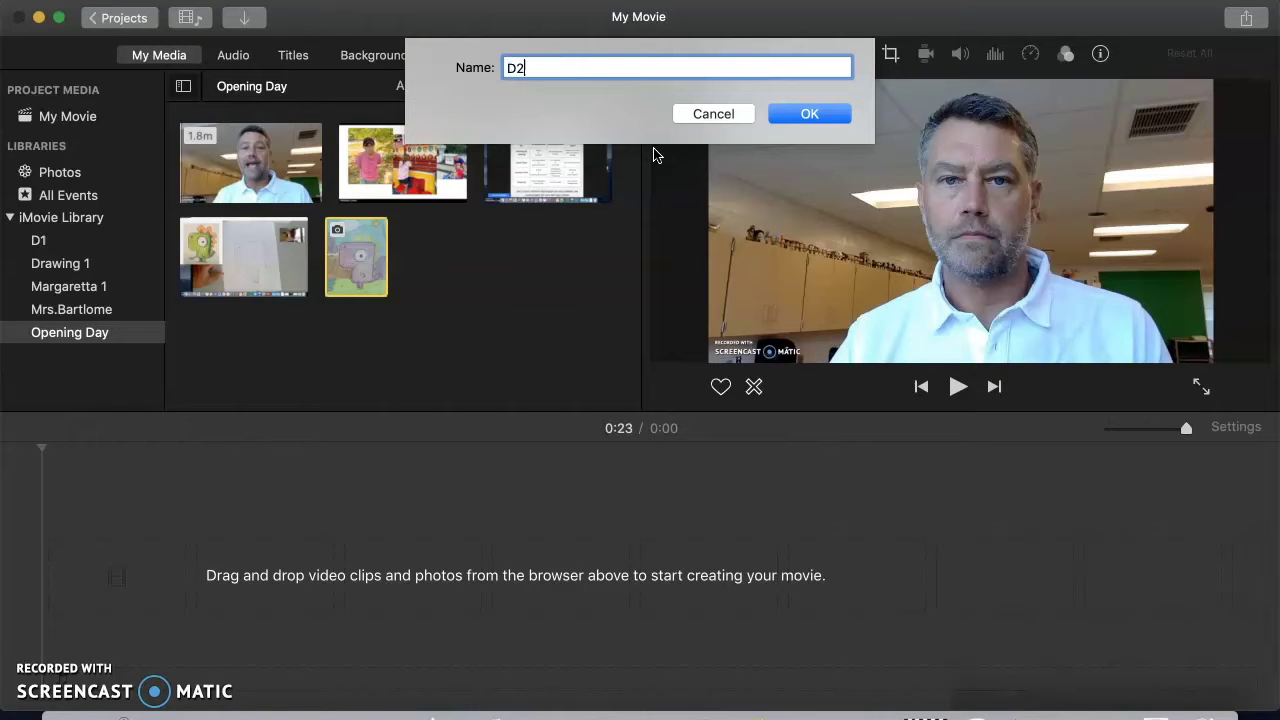
left_click(789, 114)
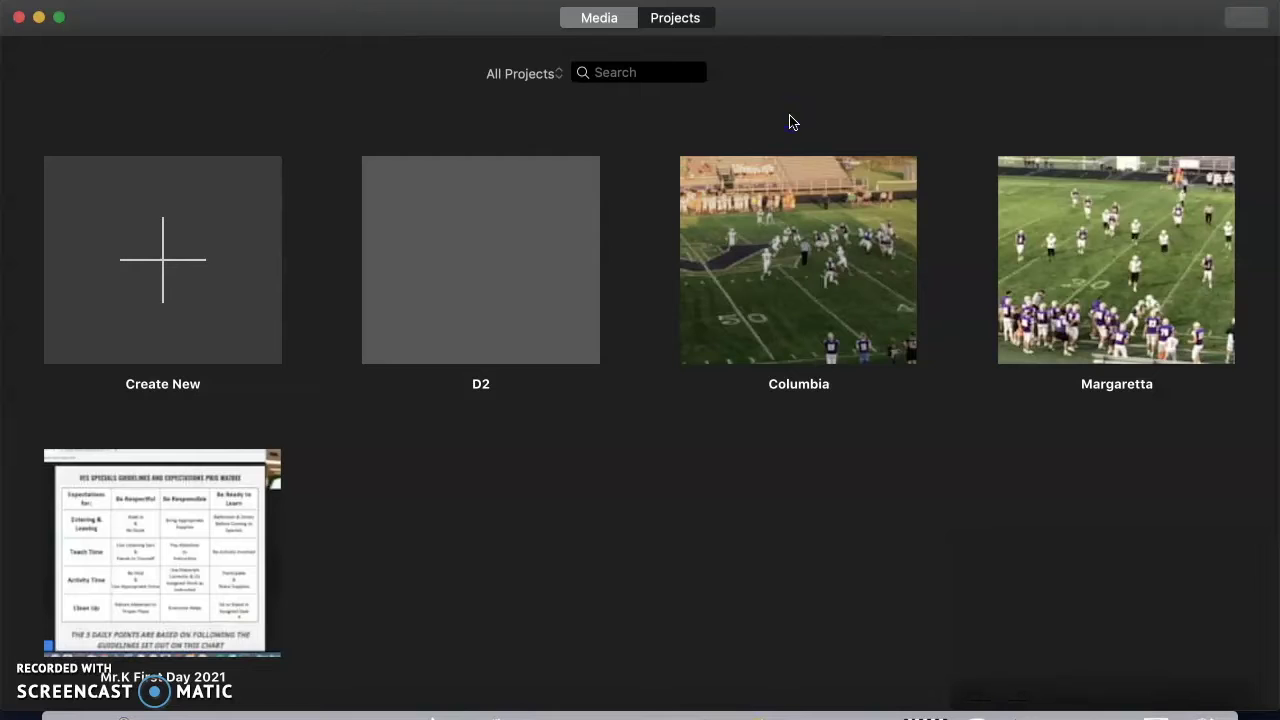
Open the D2 project and create a new event named Drawing 1 in the iMovie Library
left_click(484, 250)
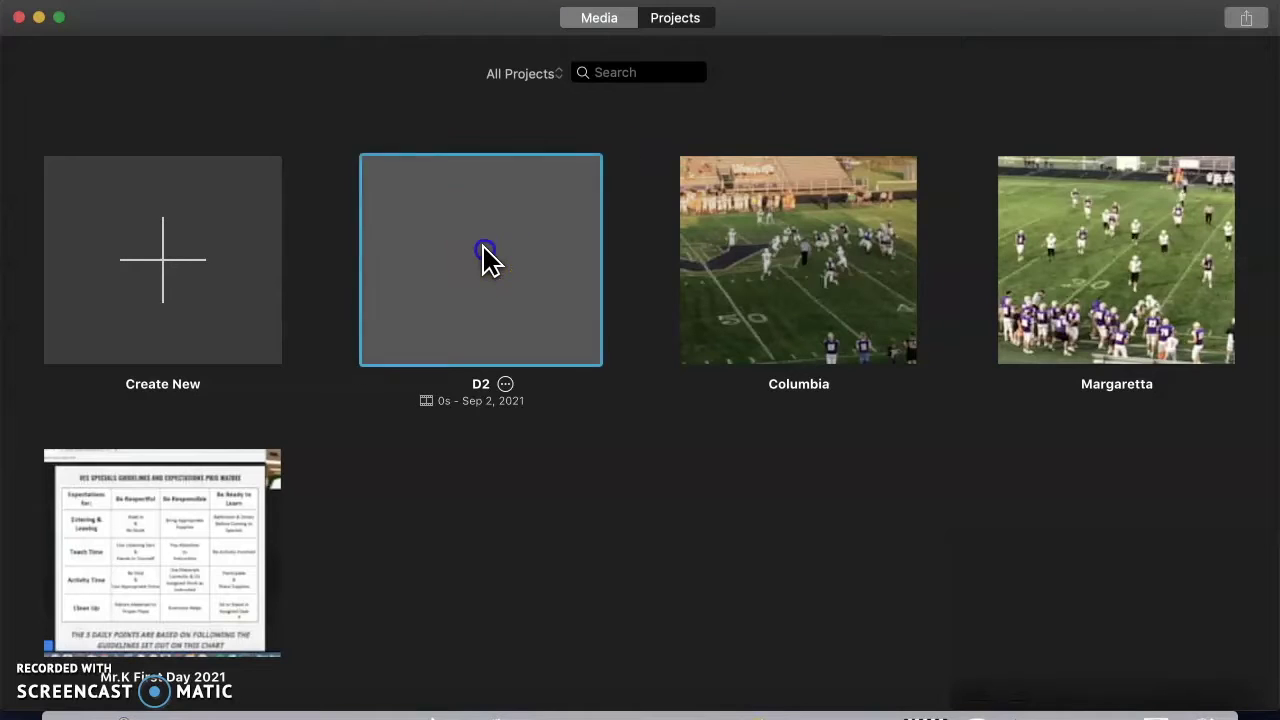
left_click(484, 250)
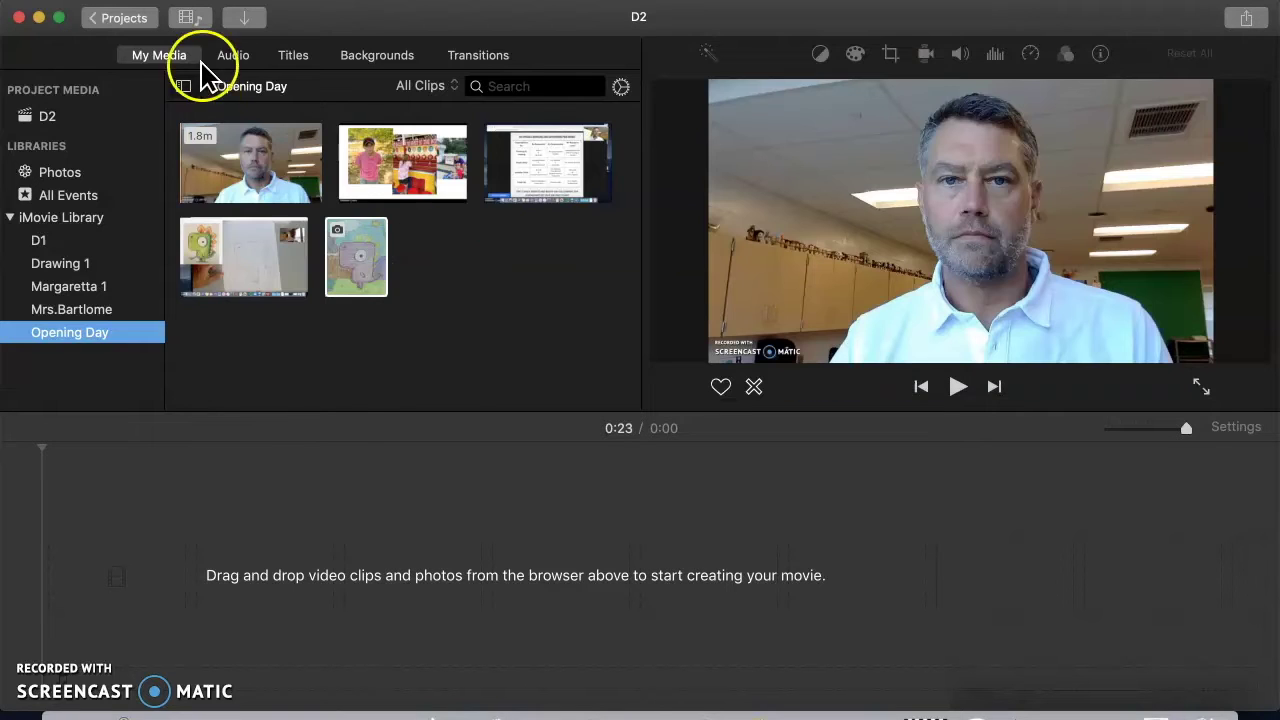
left_click(130, 0)
left_click(140, 78)
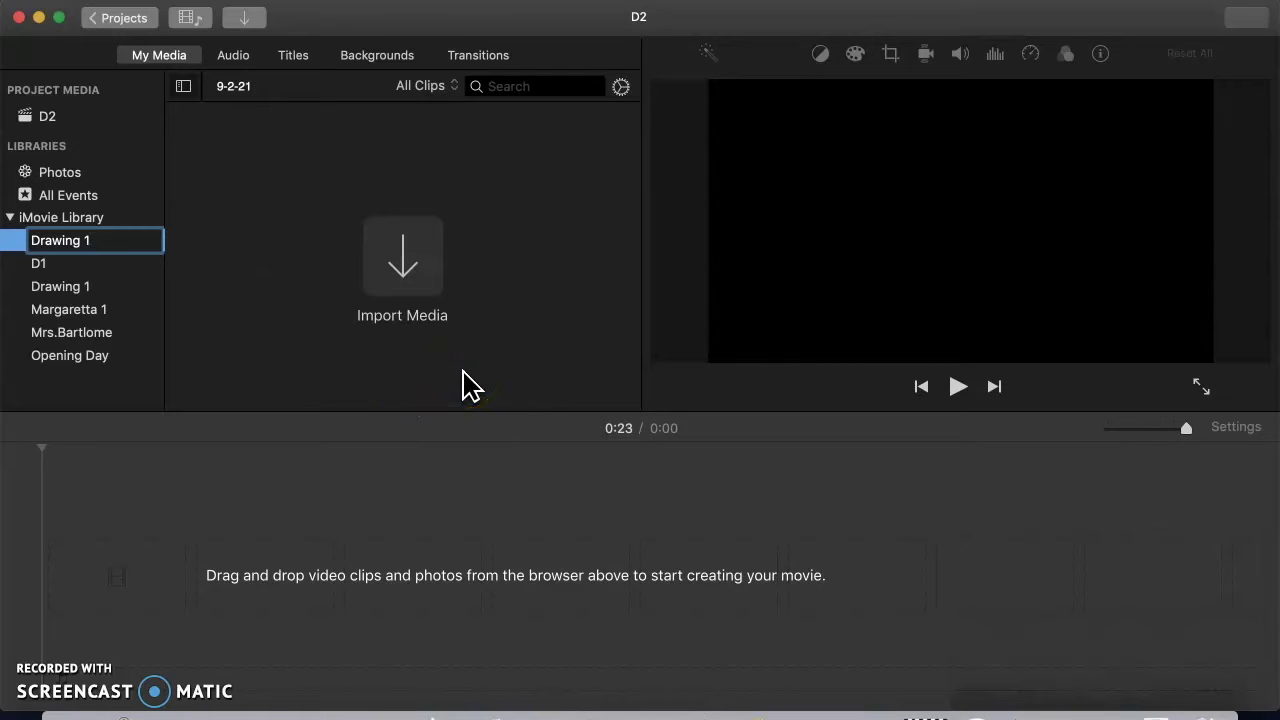
key("Return")
Open the media import, view the FaceTime HD Camera source, and choose the Desktop as the import source
left_click(414, 277)
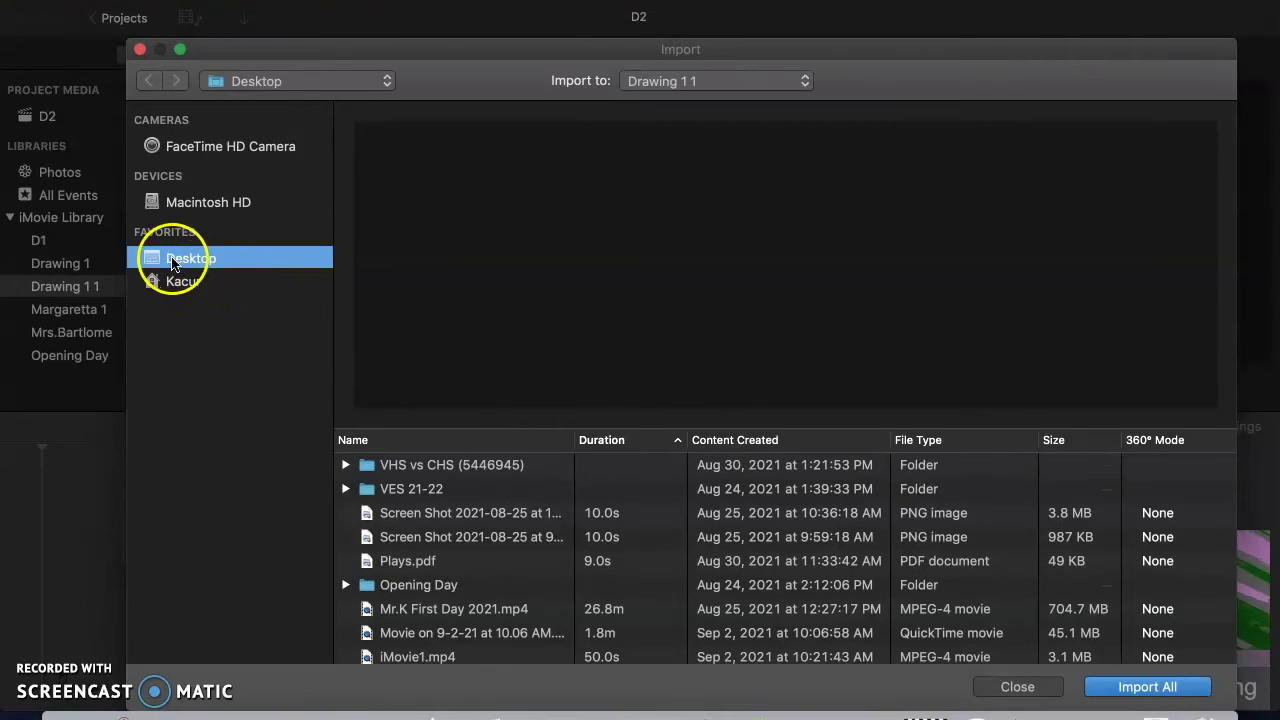
left_click(174, 145)
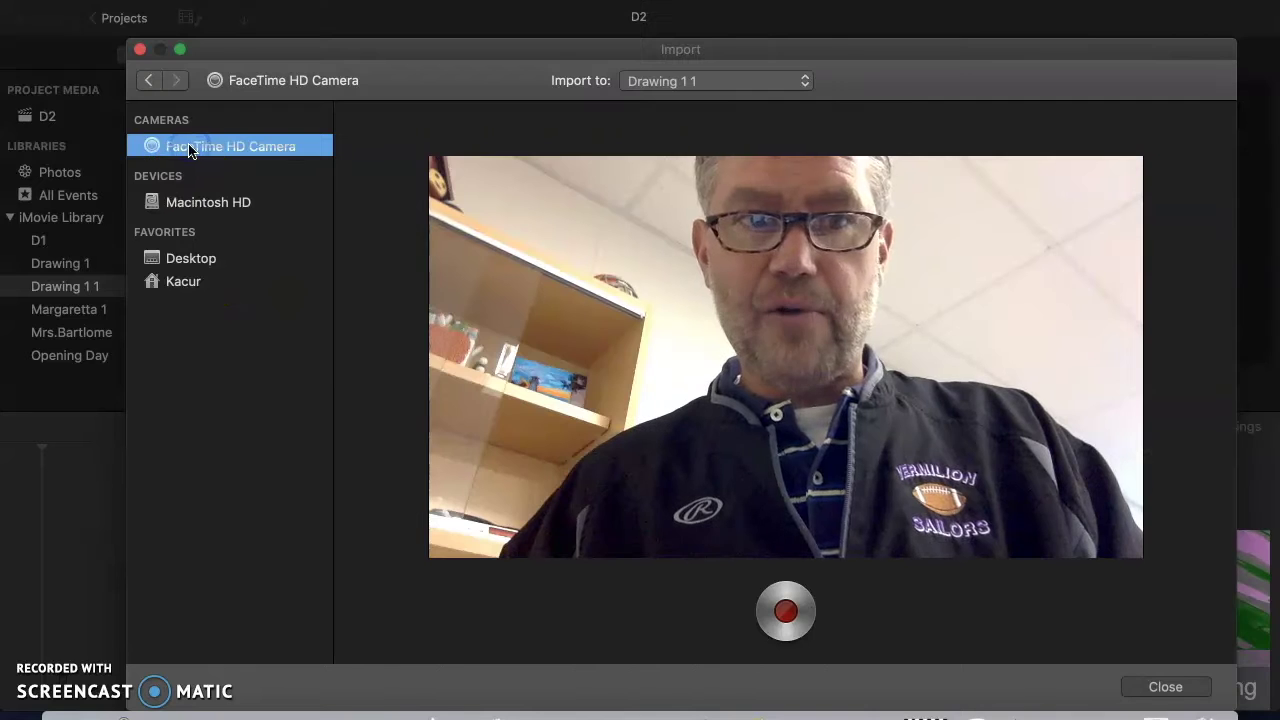
left_click(190, 260)
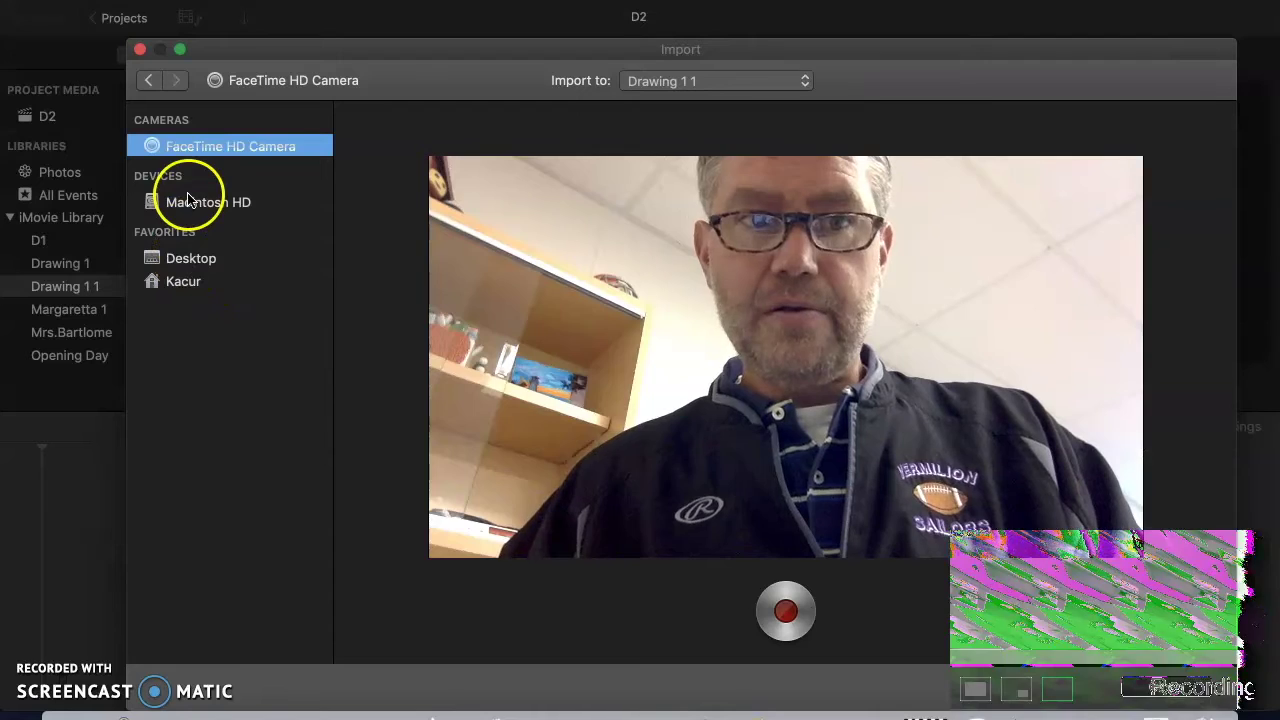
left_click(190, 258)
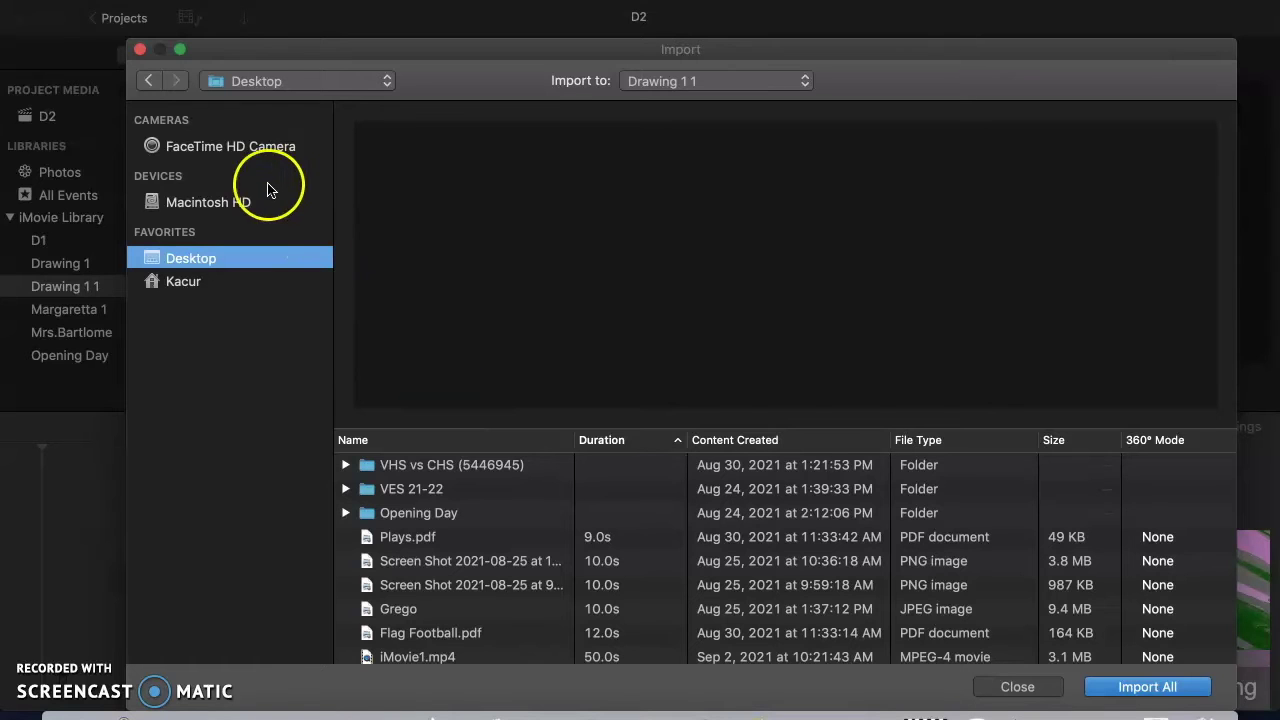
left_click(257, 152)
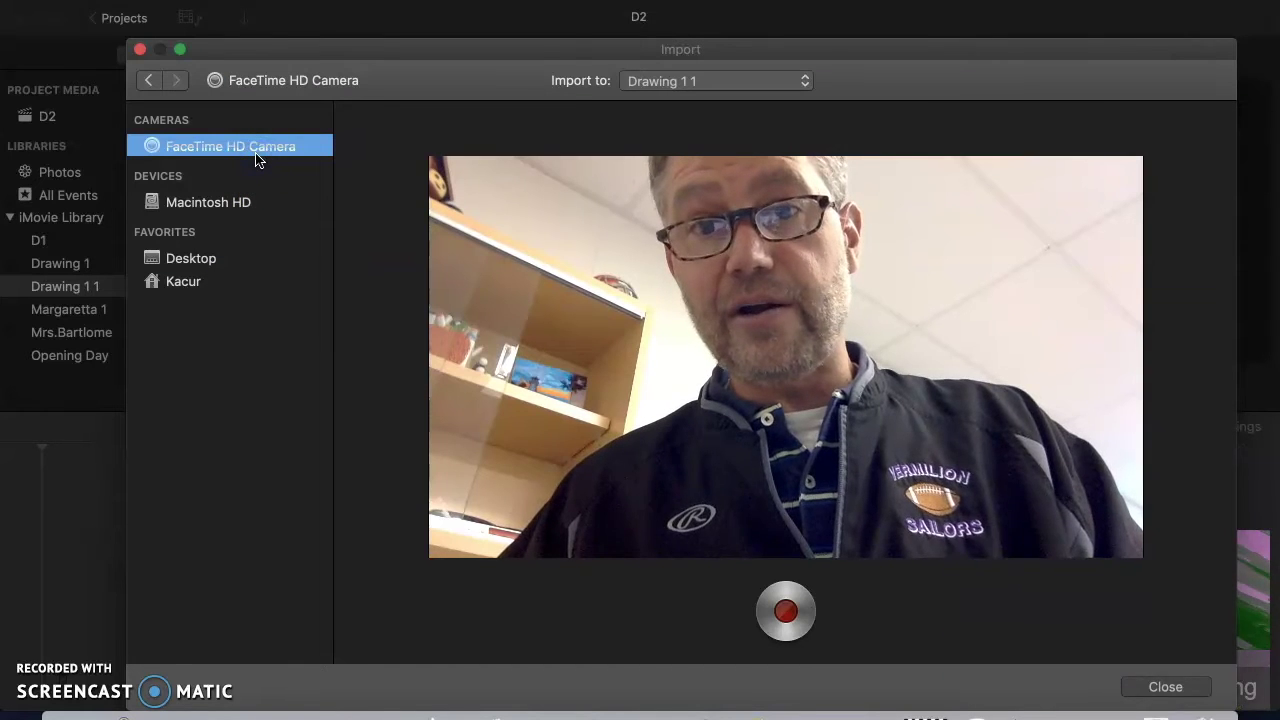
left_click(218, 260)
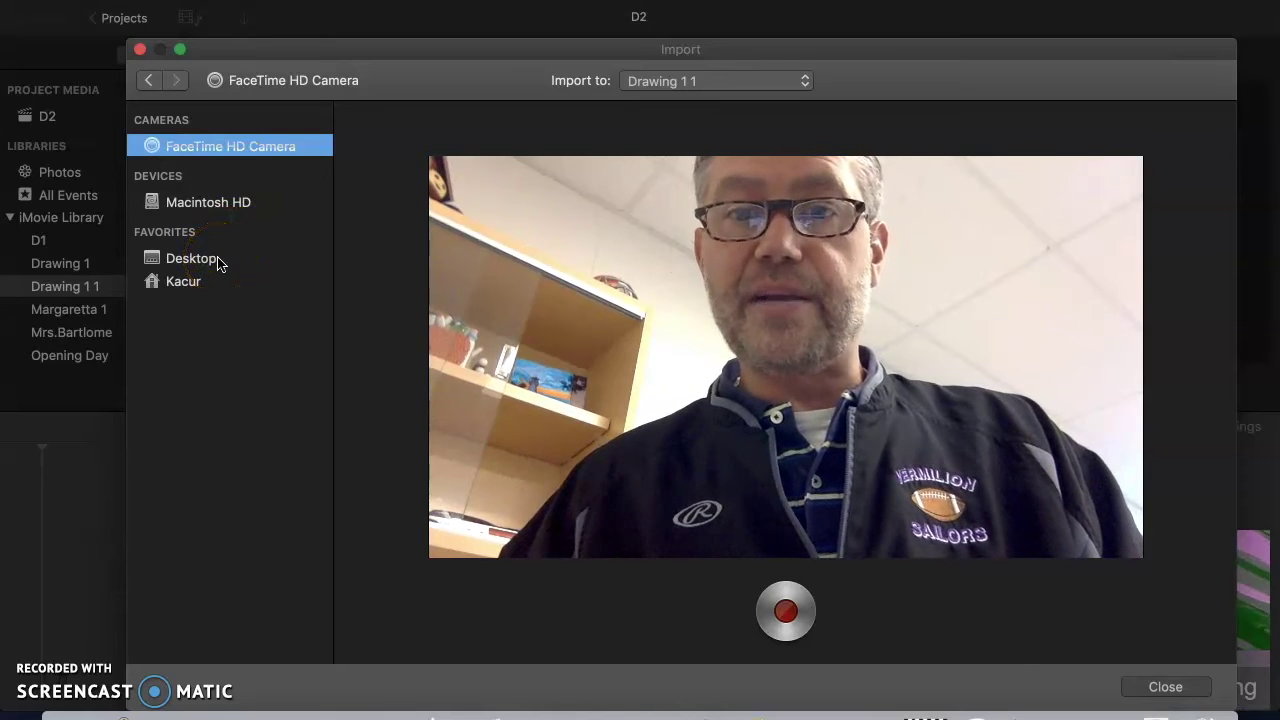
left_click(218, 262)
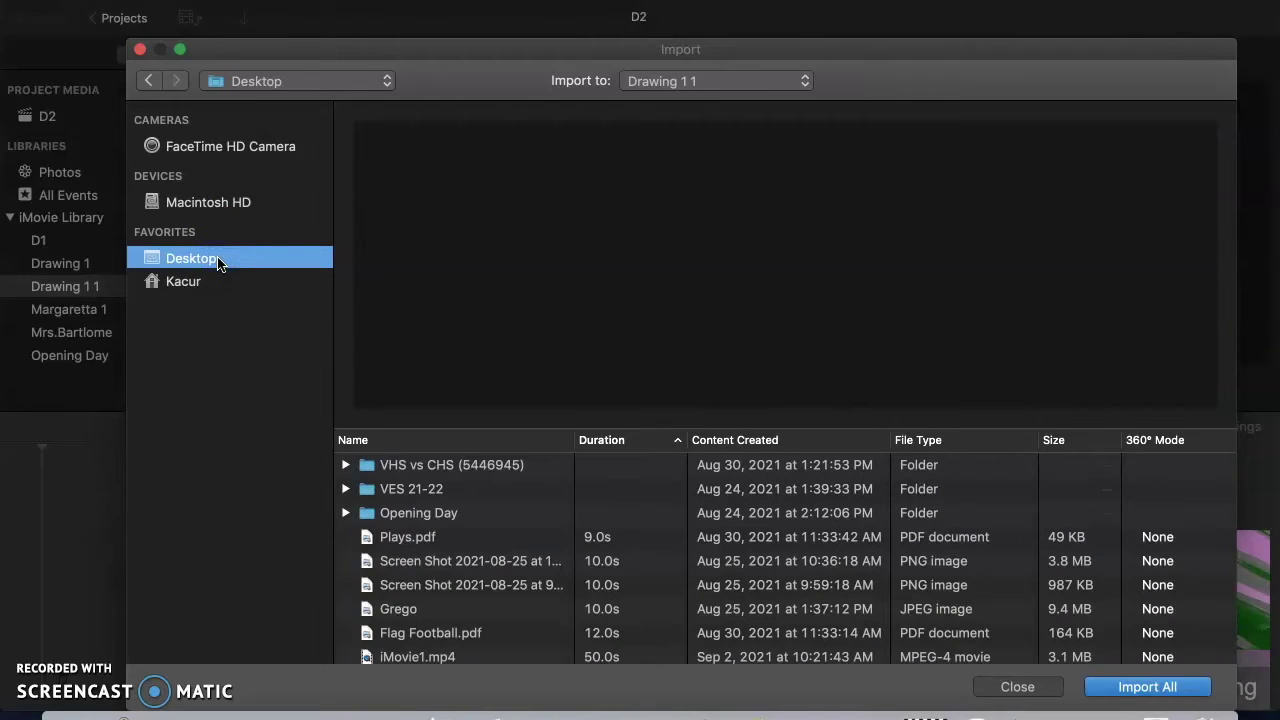
Import the QuickTime movie "Movie on 9-2-21 at 10.06 AM" from the Desktop into the Drawing 1 1 event
scroll(408, 541, "down", 3)
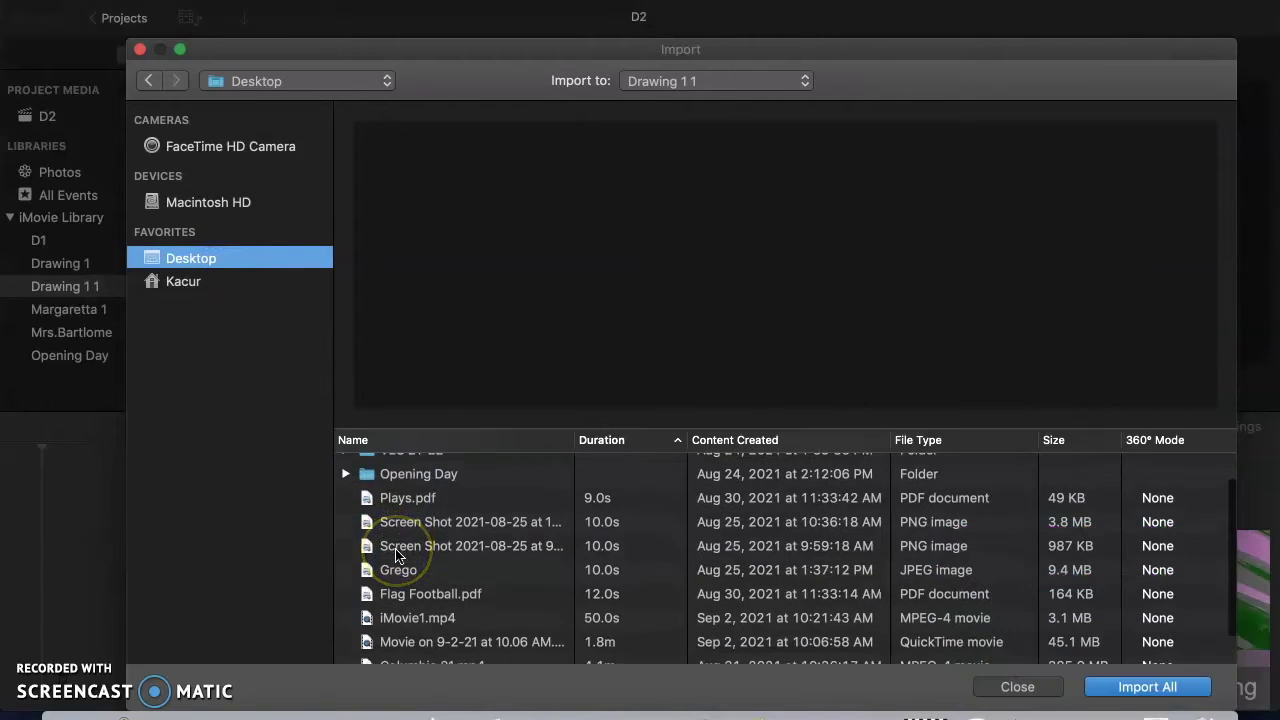
left_click(416, 597)
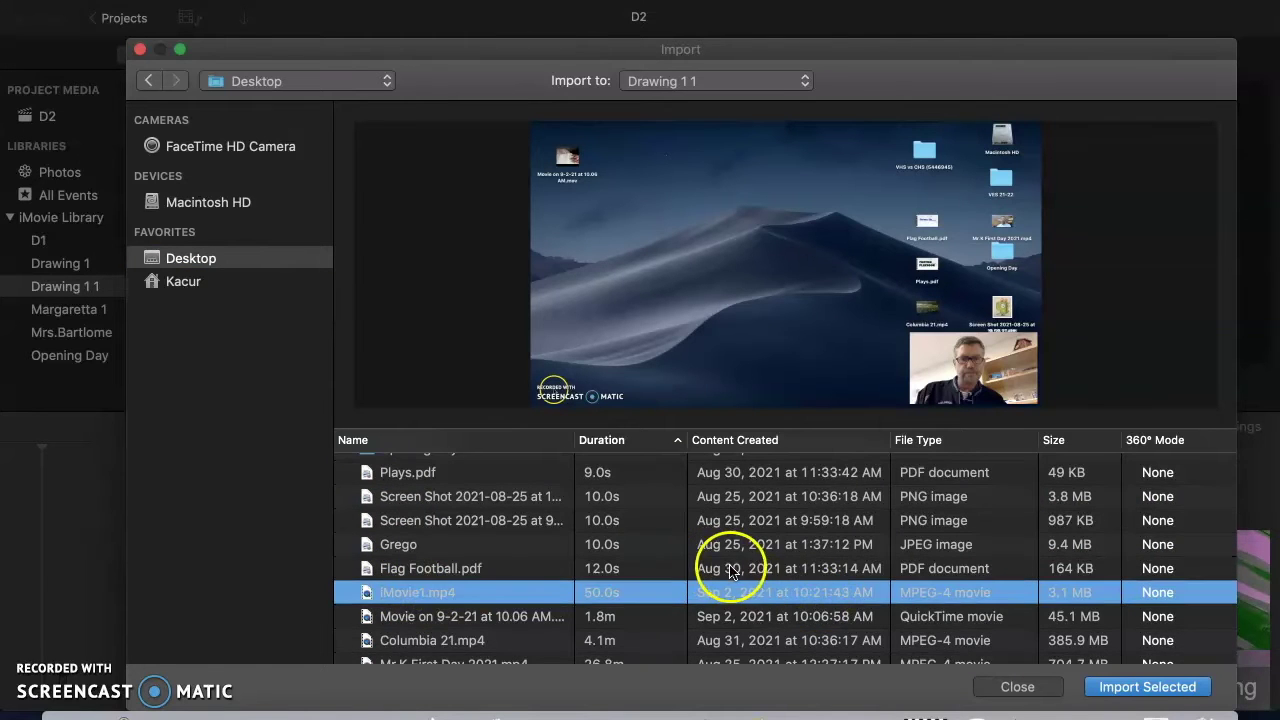
scroll(735, 571, "down", 1)
scroll(728, 563, "up", 1)
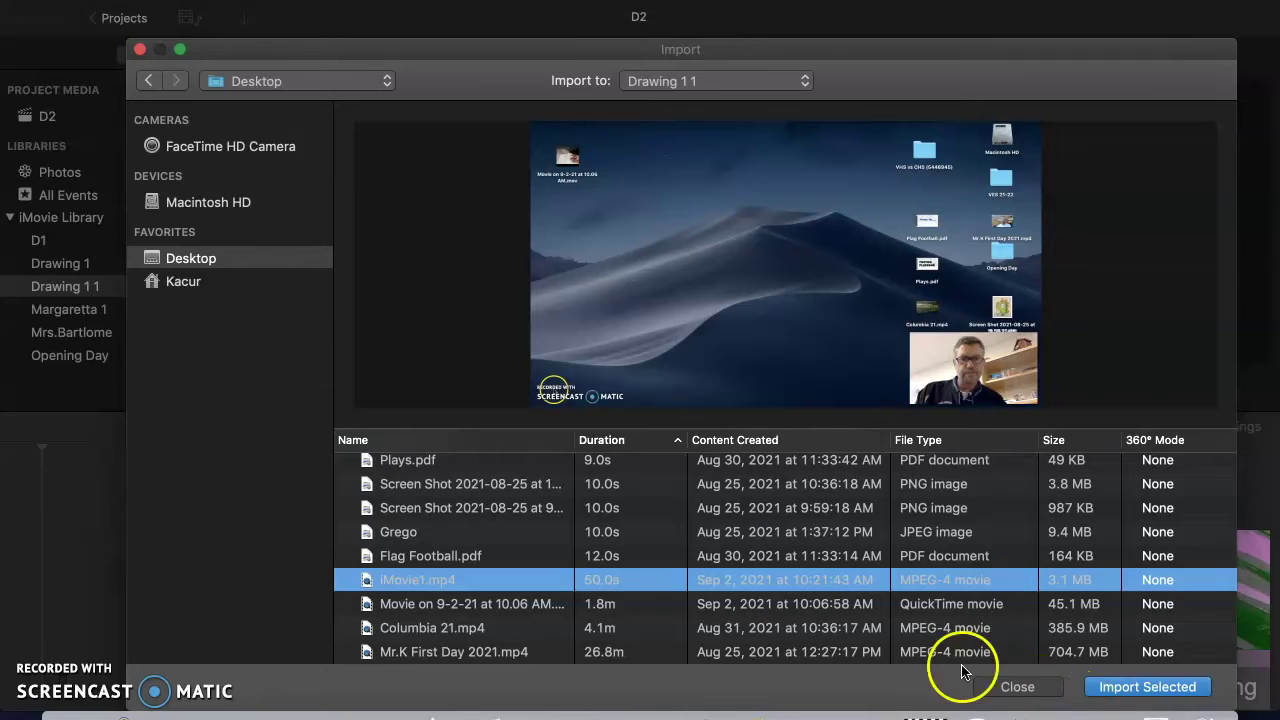
left_click(489, 622)
left_click(483, 605)
mouse_move(761, 273)
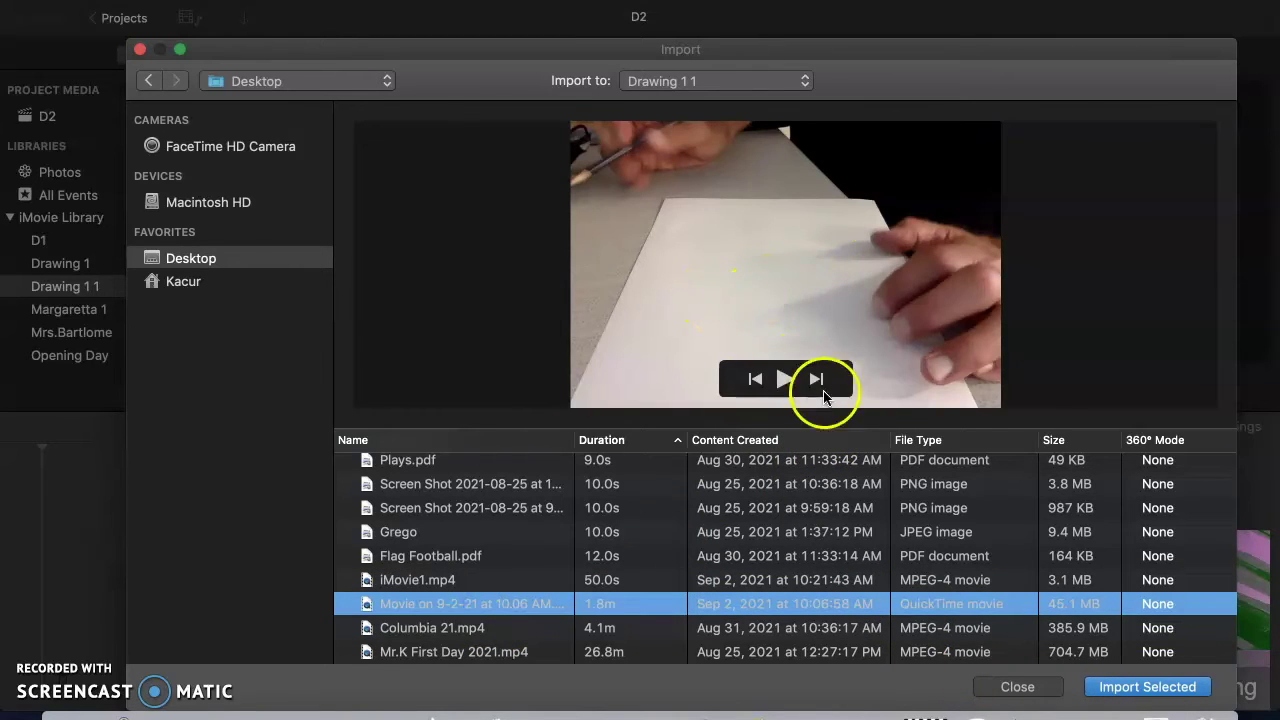
left_click(1163, 686)
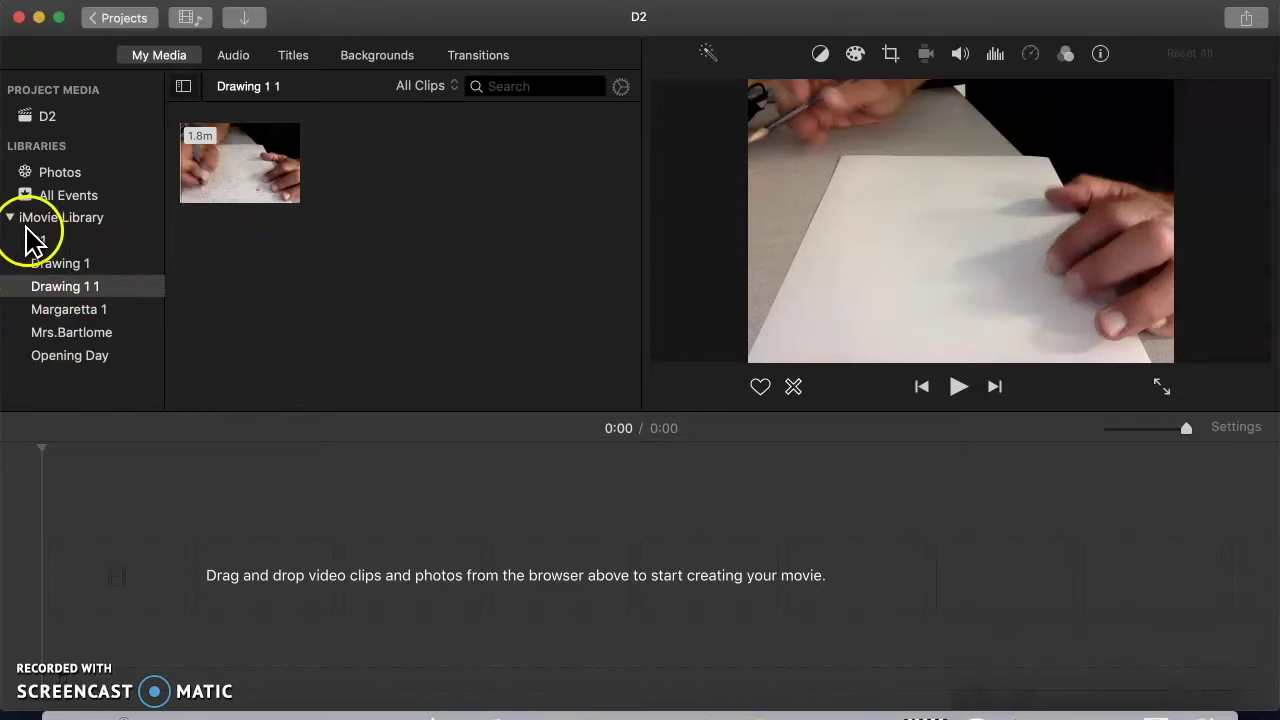
Look through the clips of the library events from Opening Day up to Drawing 1
left_click(90, 362)
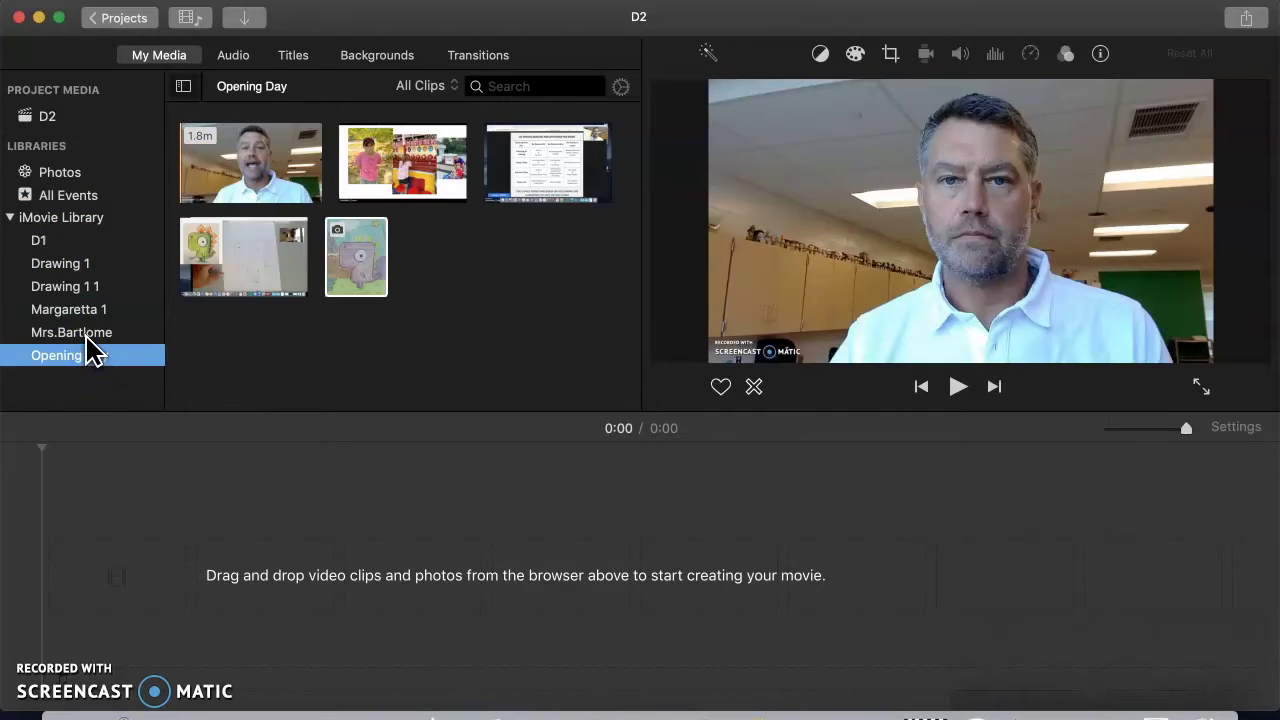
left_click(84, 332)
left_click(86, 312)
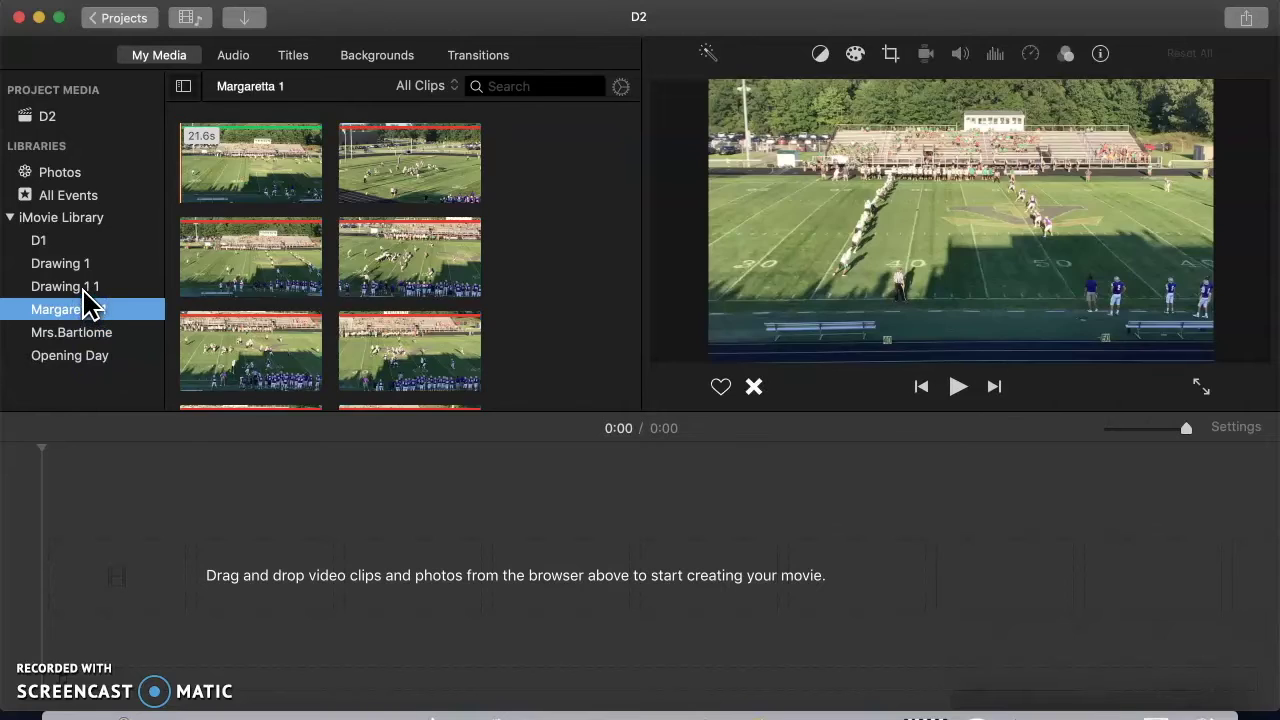
left_click(84, 288)
left_click(72, 264)
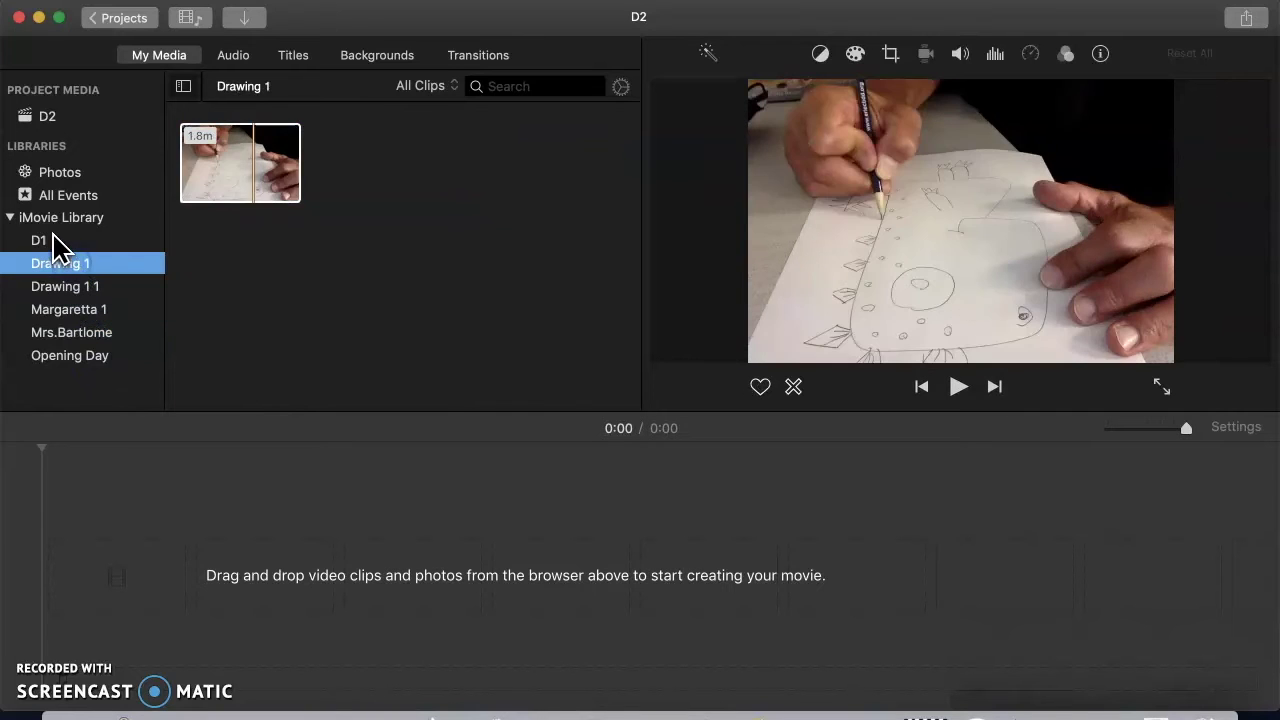
Add the whole drawing clip from the D1 event to the empty D2 timeline
left_click(54, 241)
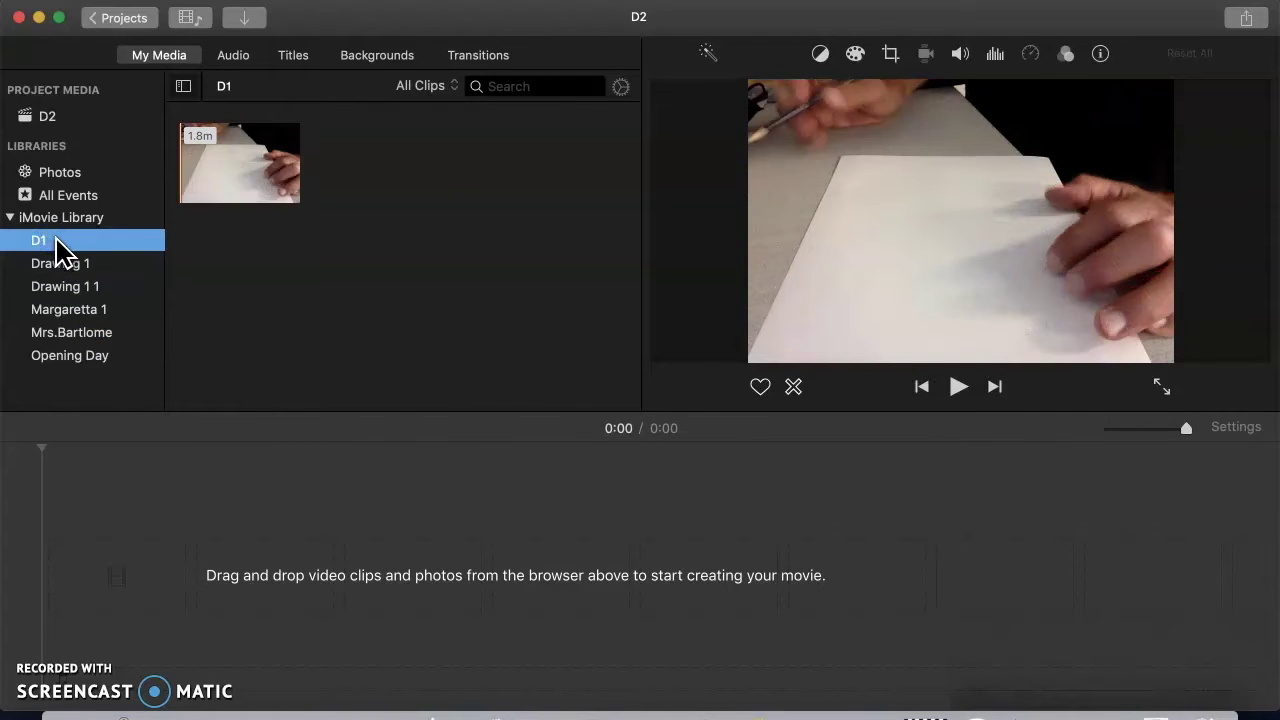
left_click(298, 205)
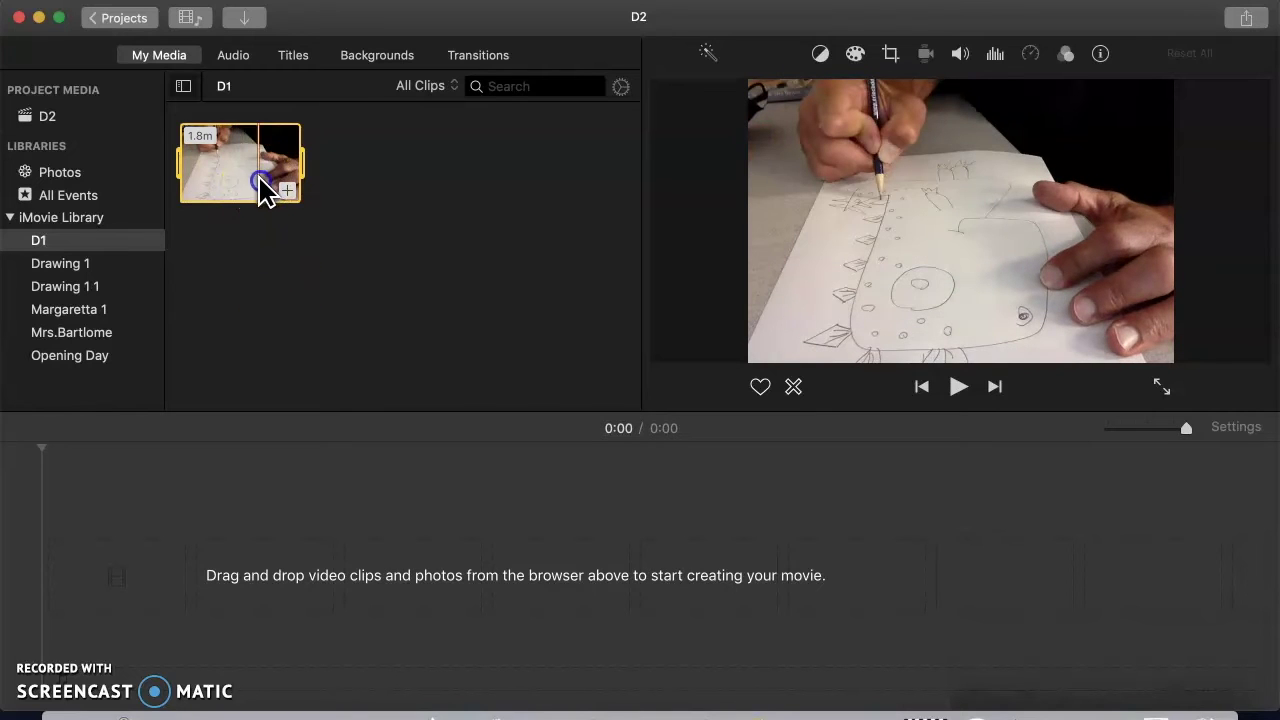
left_click_drag(265, 193, 257, 571)
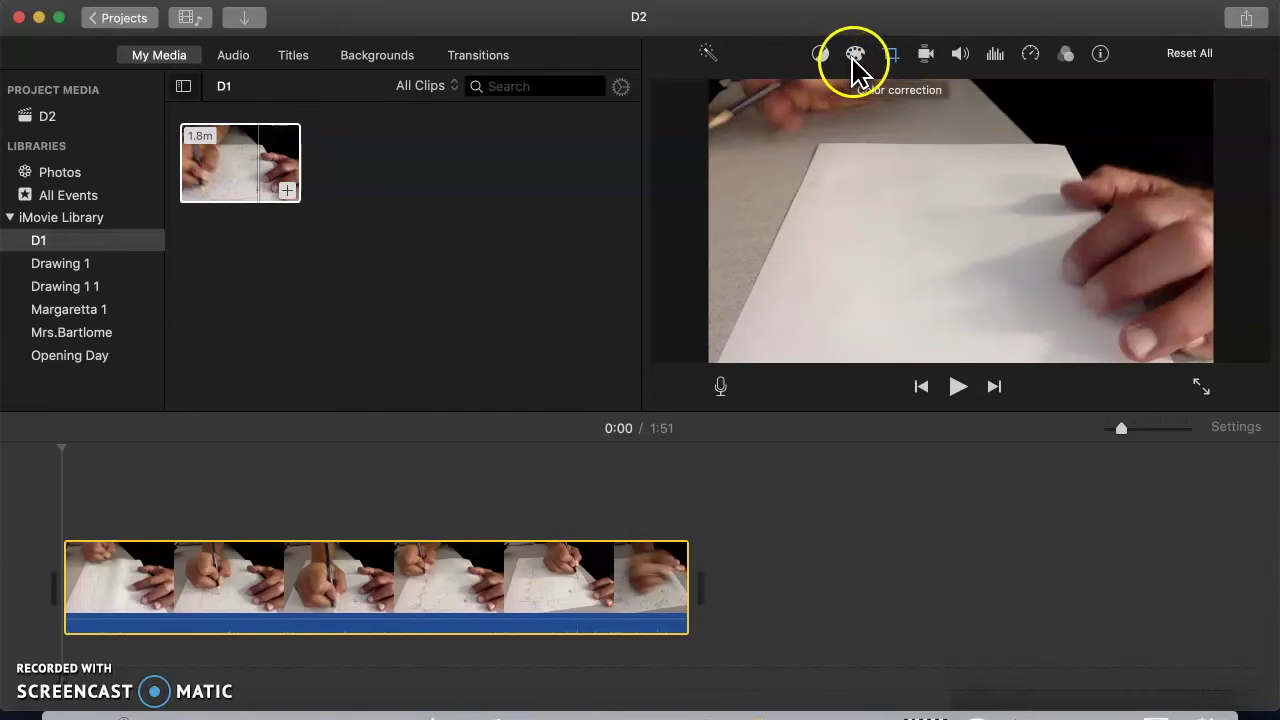
Rotate the timeline clip by 180 degrees and move its Crop to Fill frame up to the image's upper edge
left_click(957, 52)
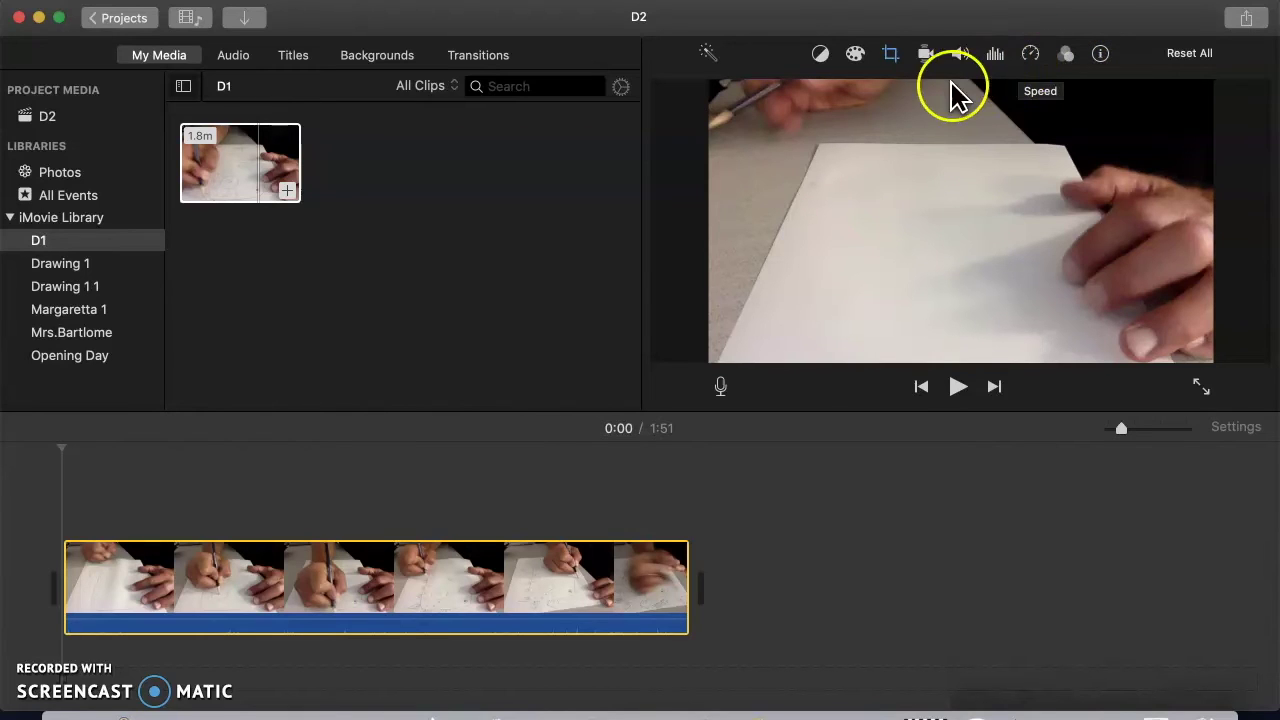
left_click(890, 56)
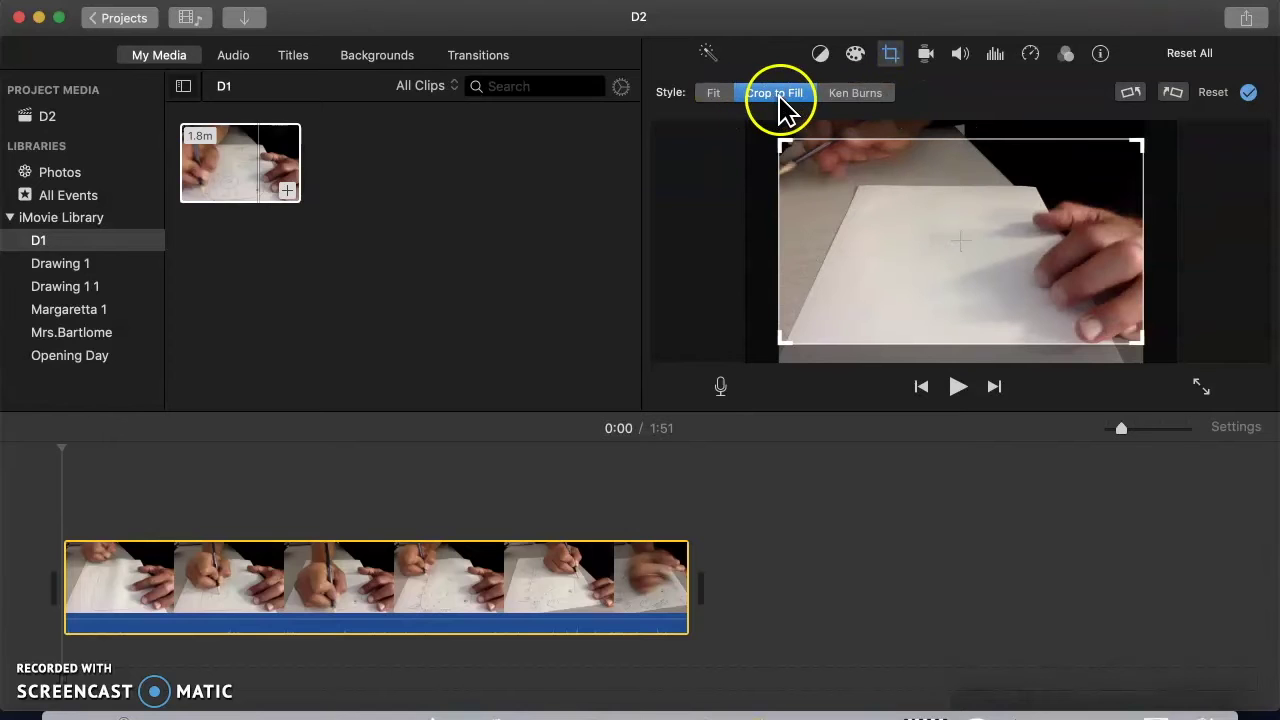
left_click(1171, 92)
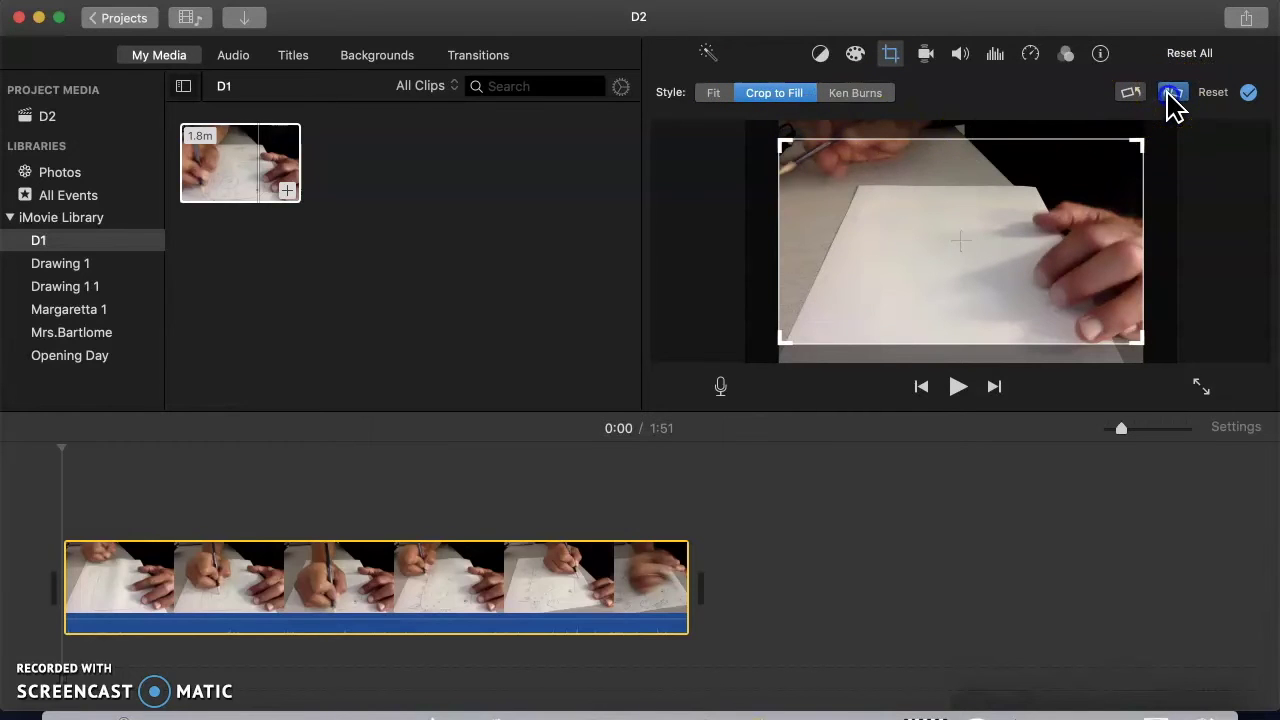
left_click(1171, 92)
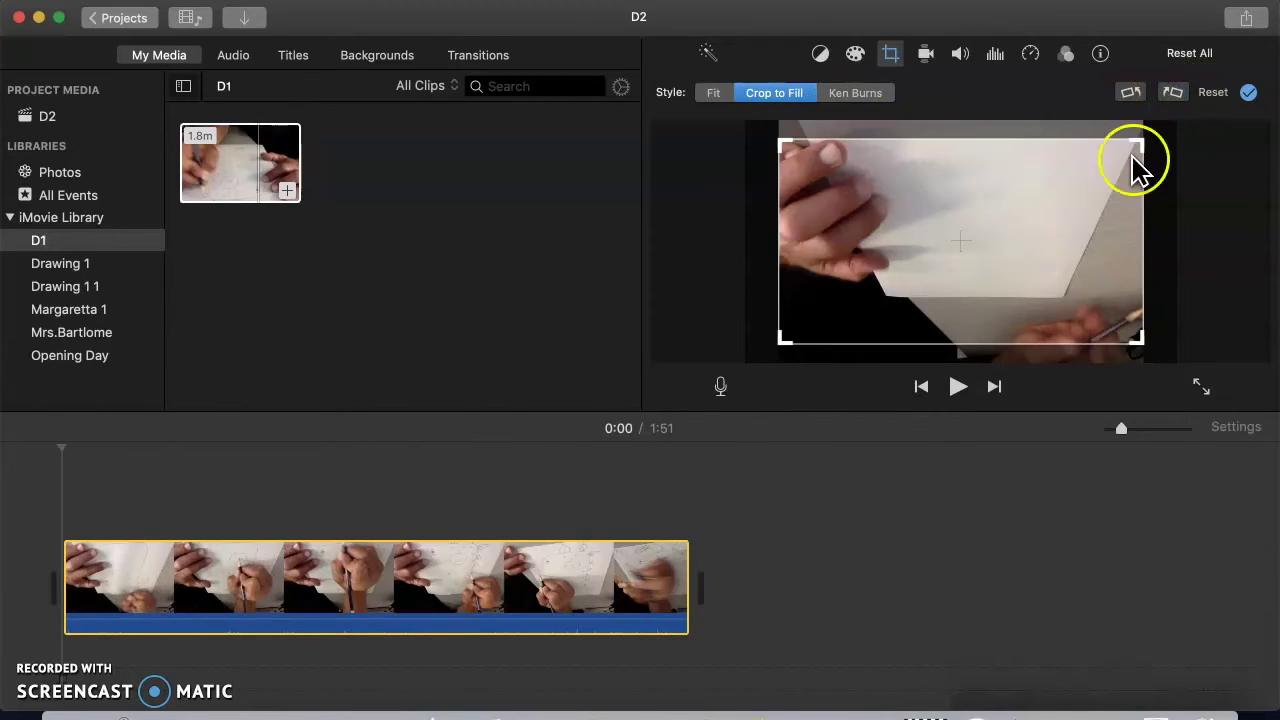
left_click_drag(1090, 251, 1091, 208)
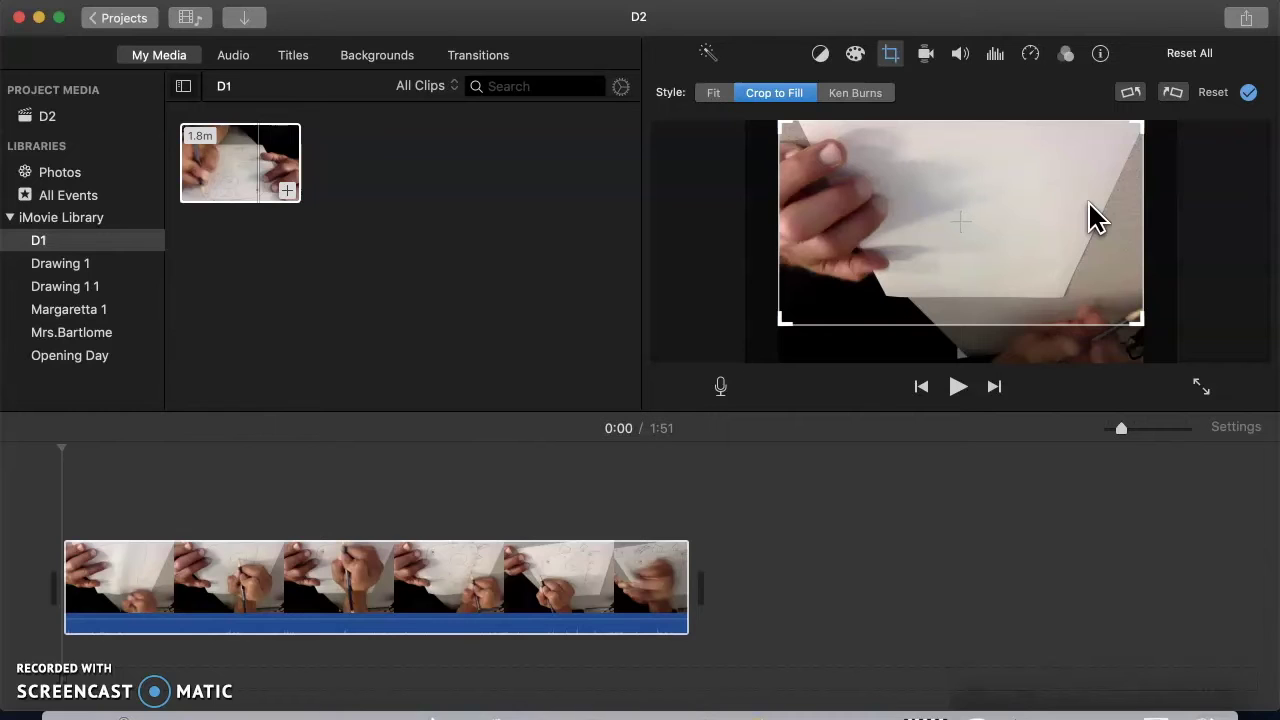
left_click(1249, 93)
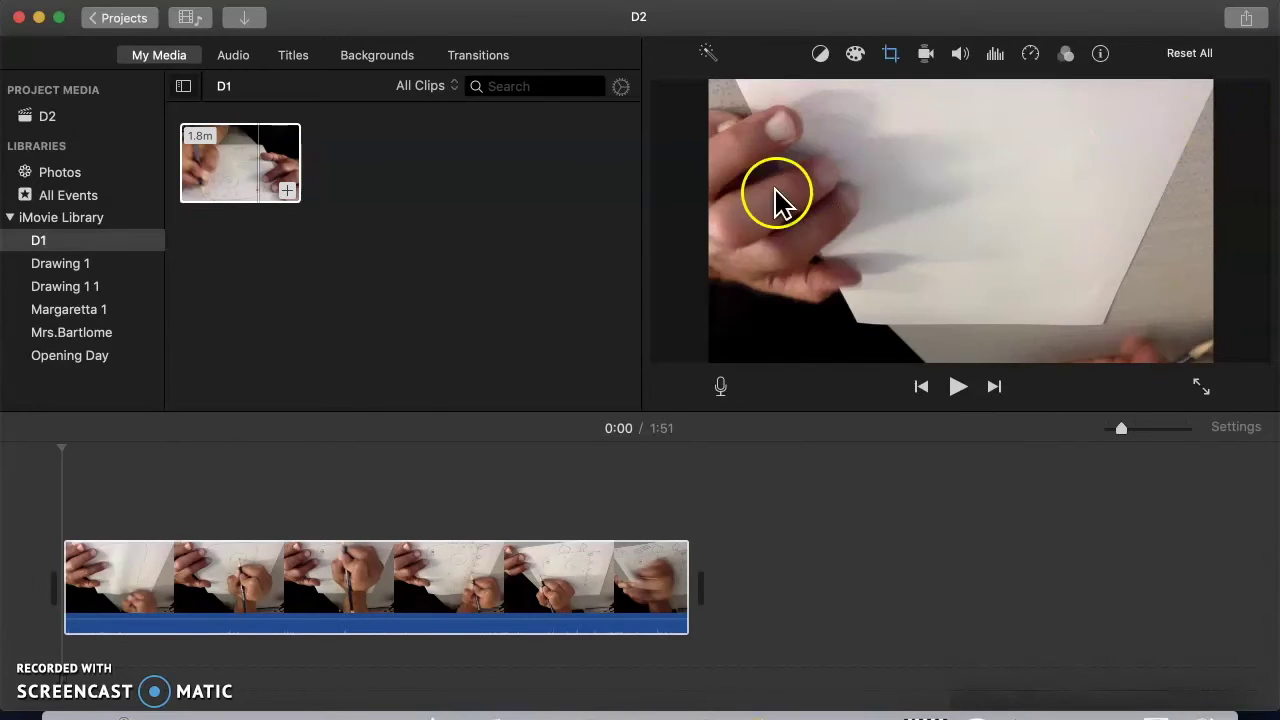
left_click(143, 545)
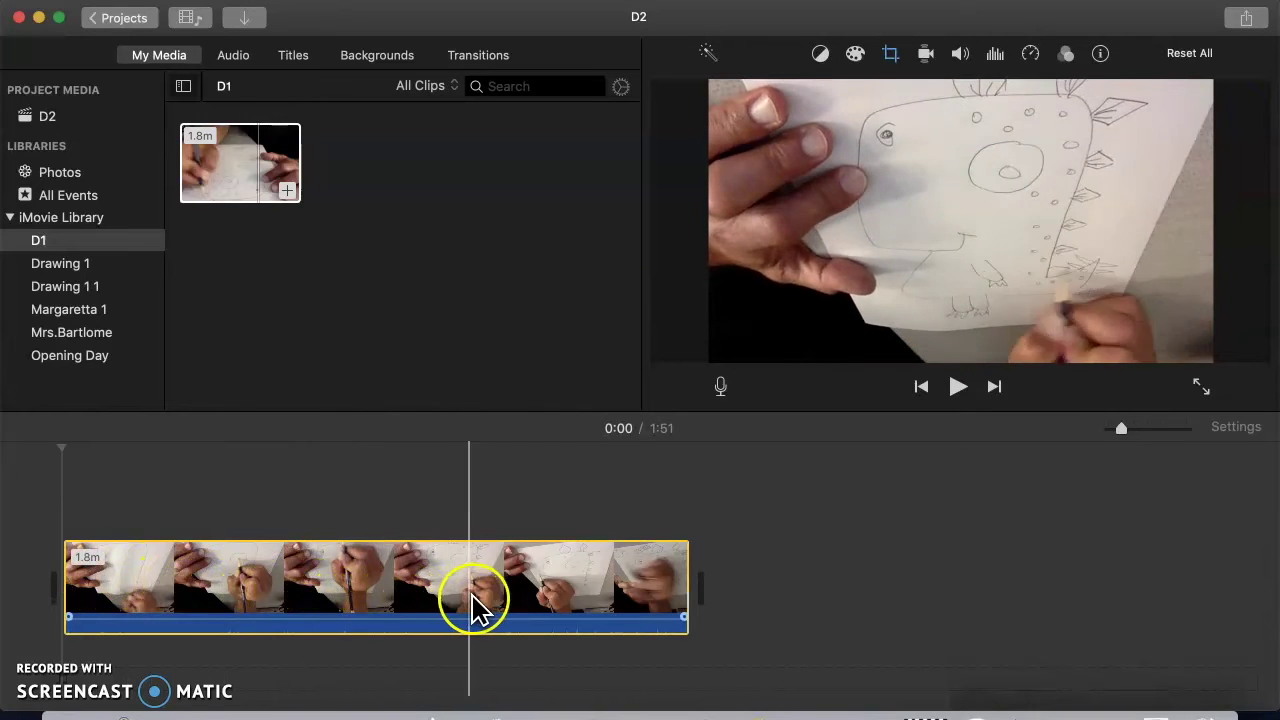
left_click(655, 610)
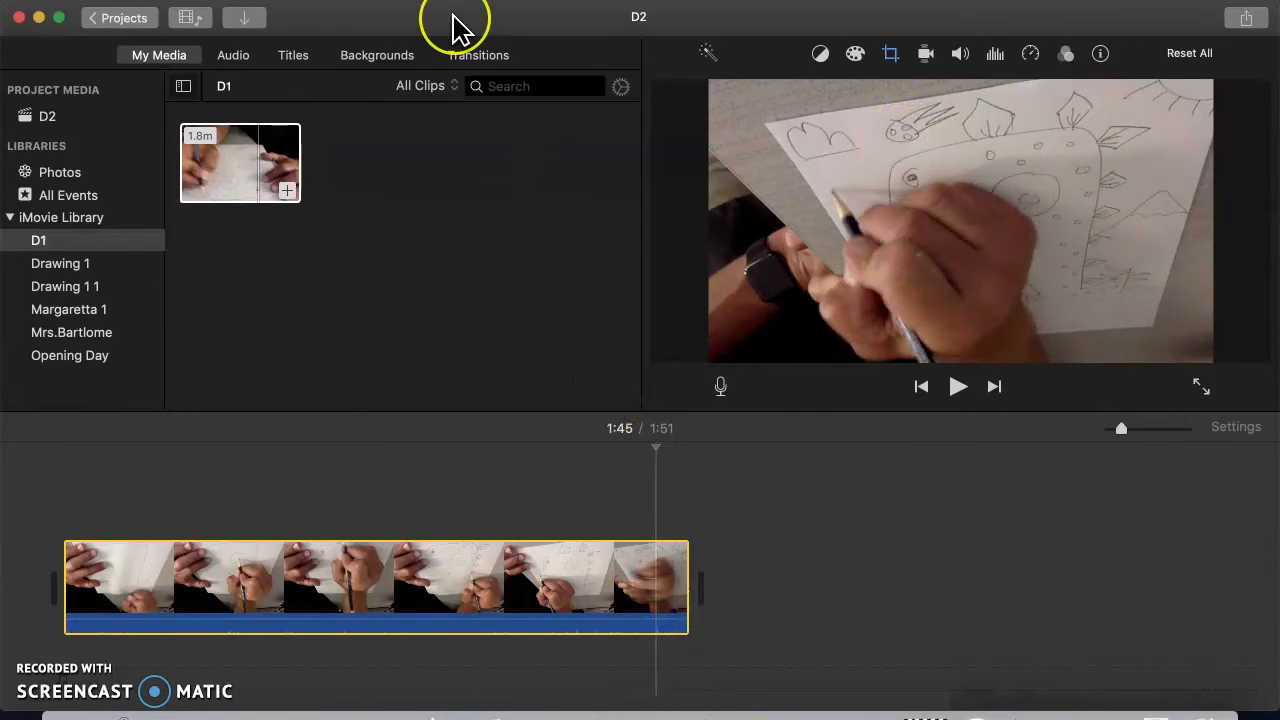
Insert a Reveal title before the drawing clip in the timeline and set its text to Gregosaurus
left_click(293, 57)
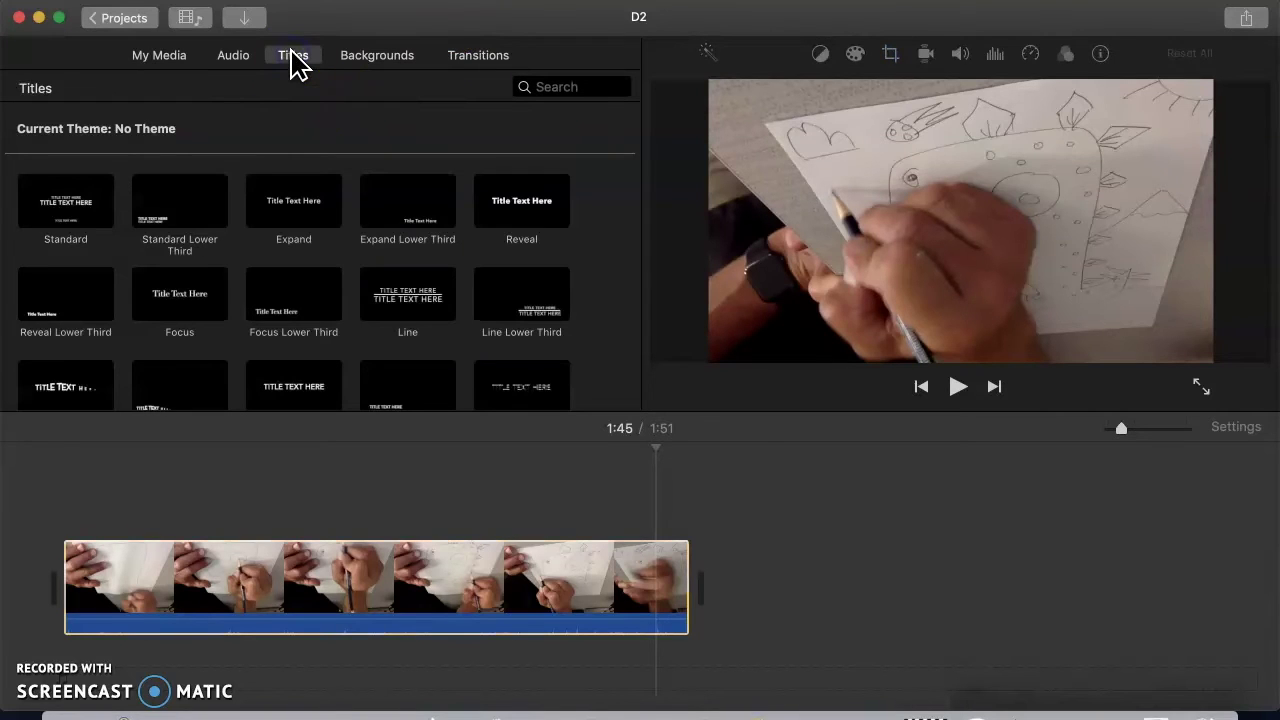
left_click(538, 206)
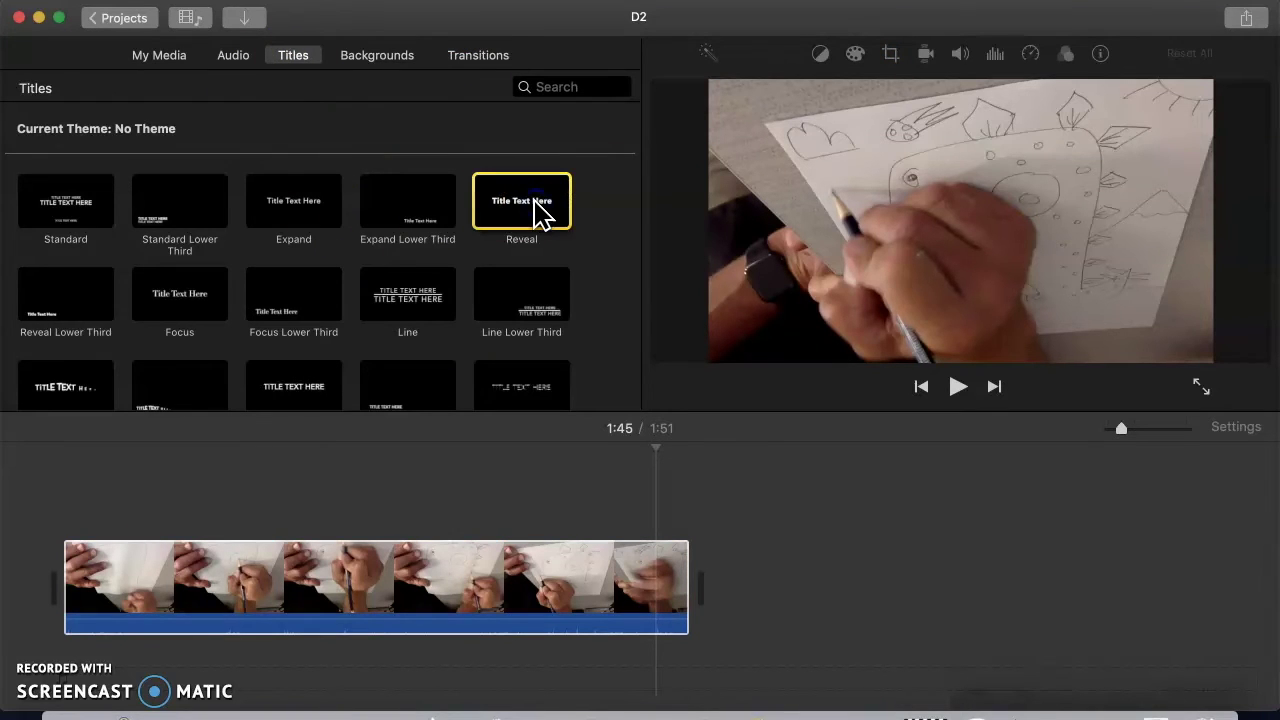
left_click_drag(540, 212, 55, 556)
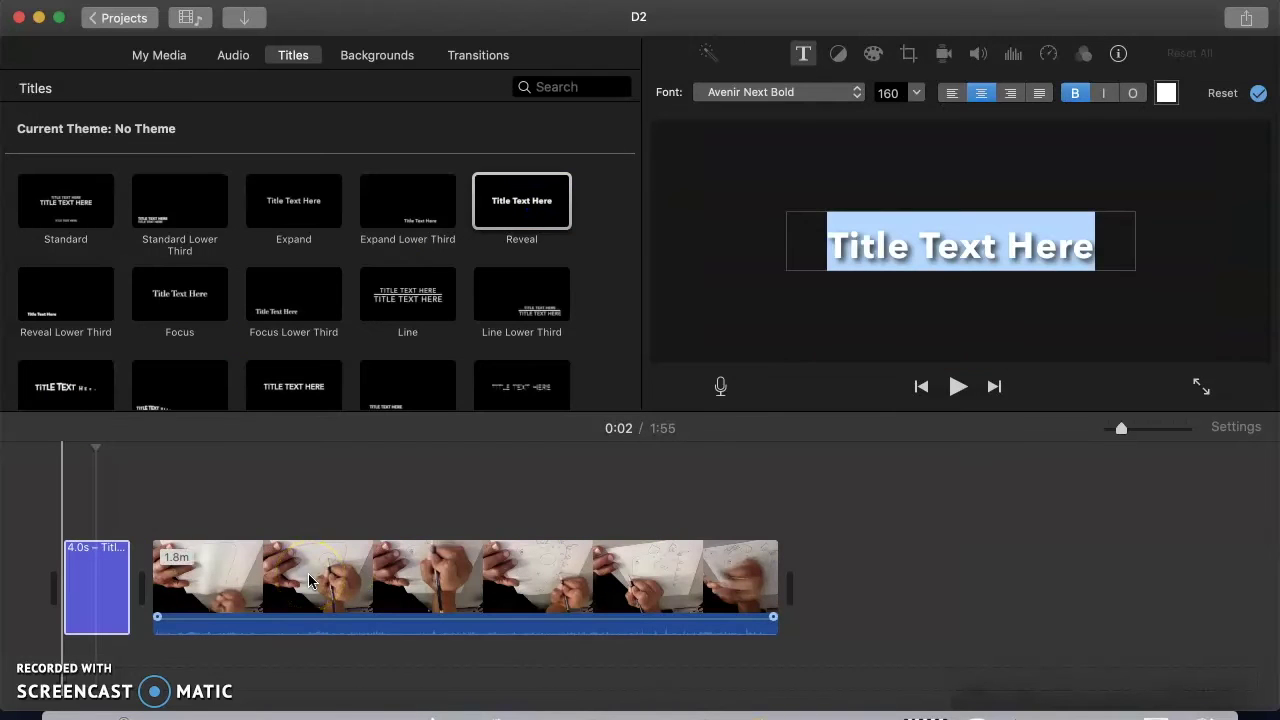
type("Grego")
key("BackSpace")
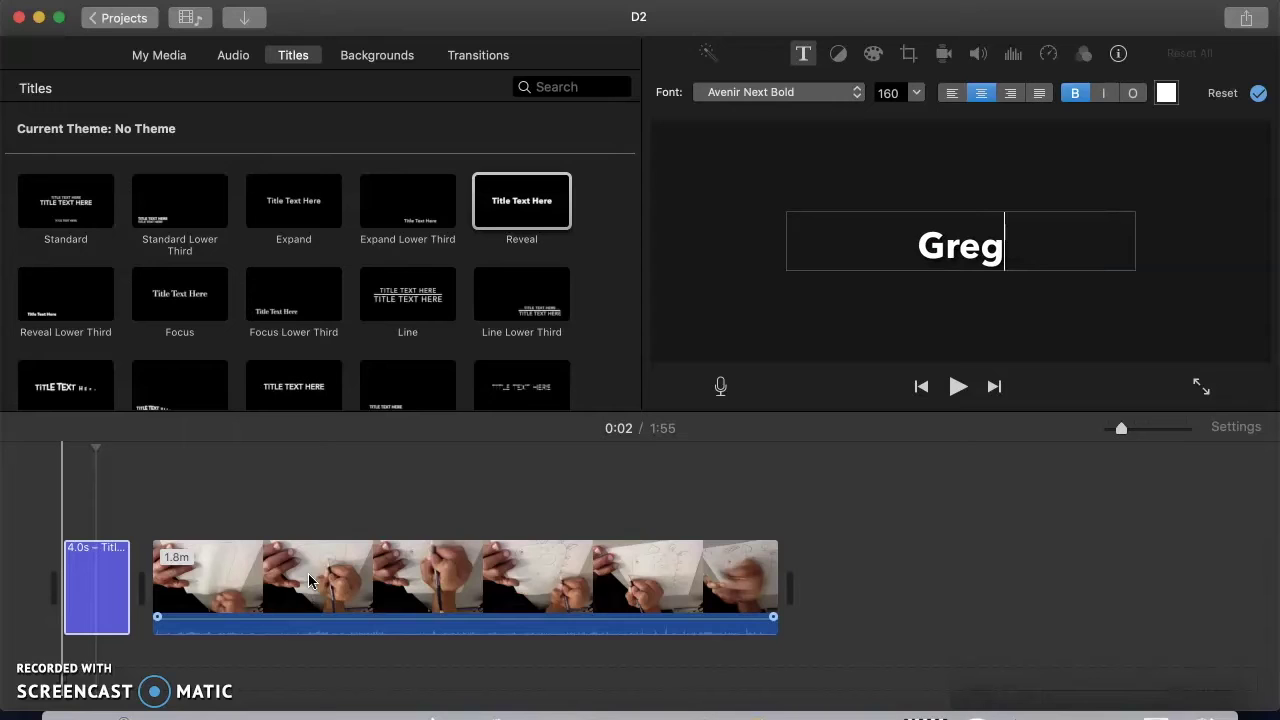
type("osaurus")
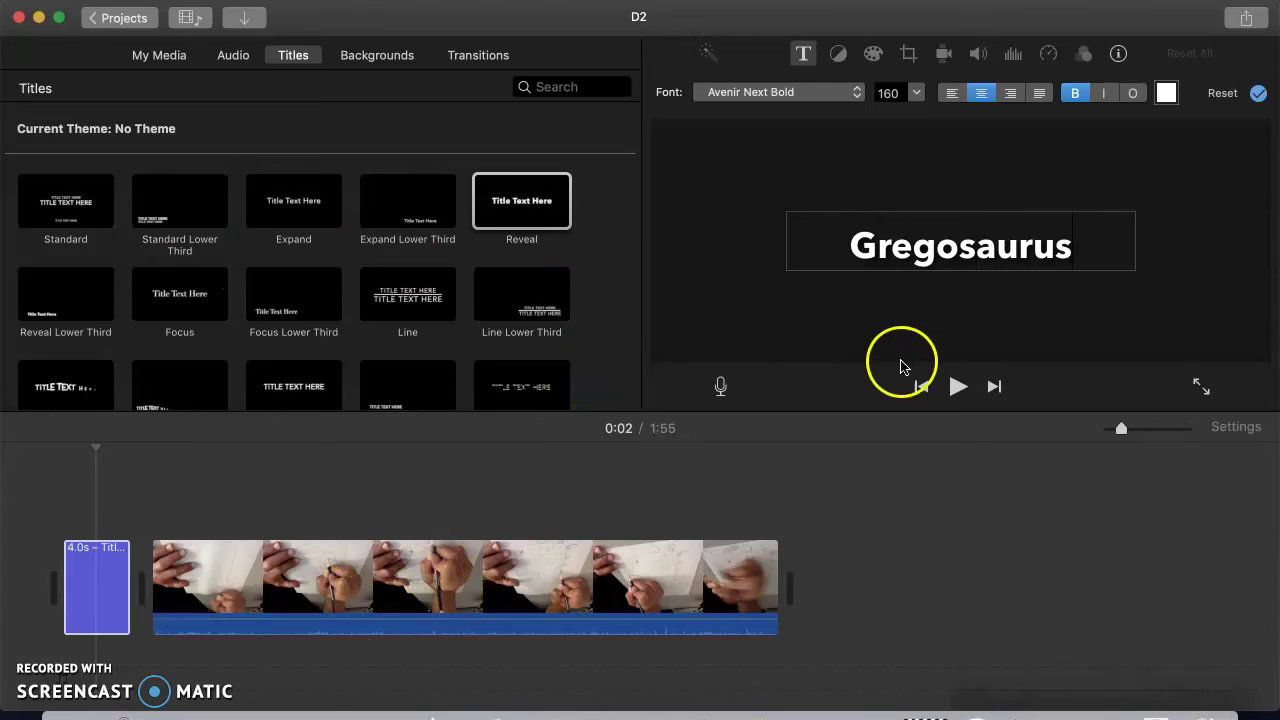
Set the title's font to Chalkduster and look at the available font sizes
left_click(831, 93)
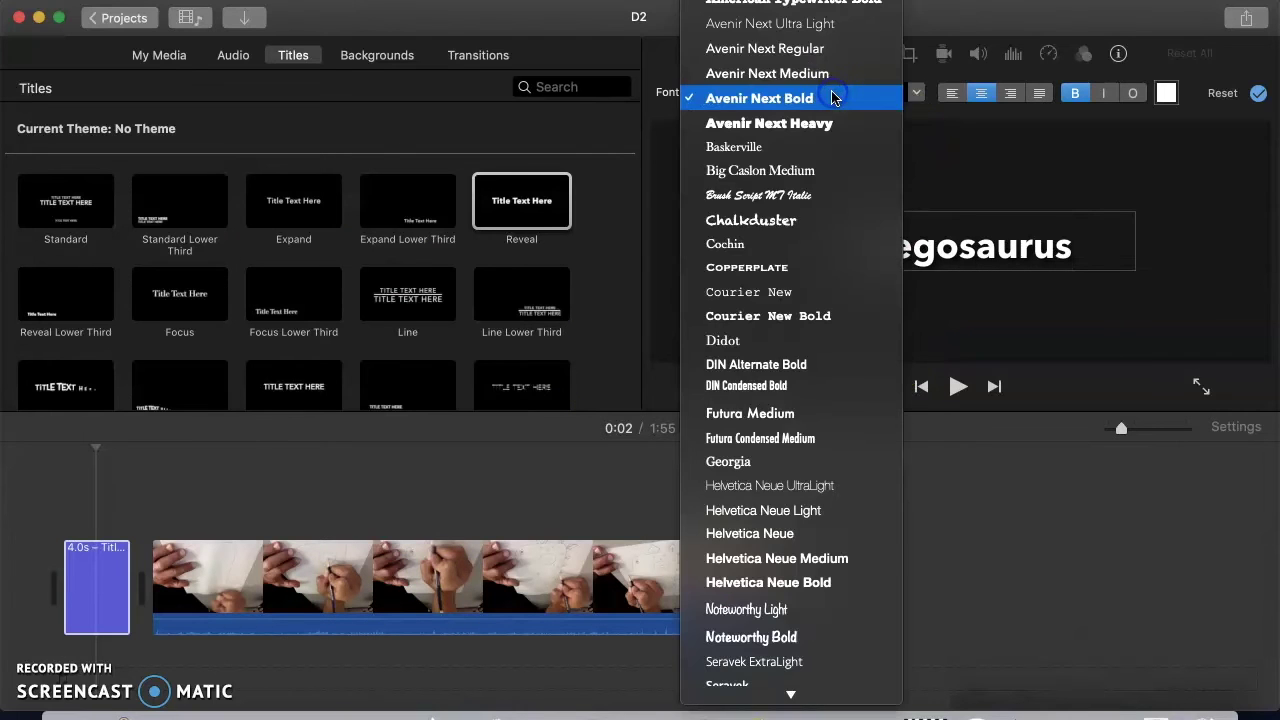
left_click(823, 220)
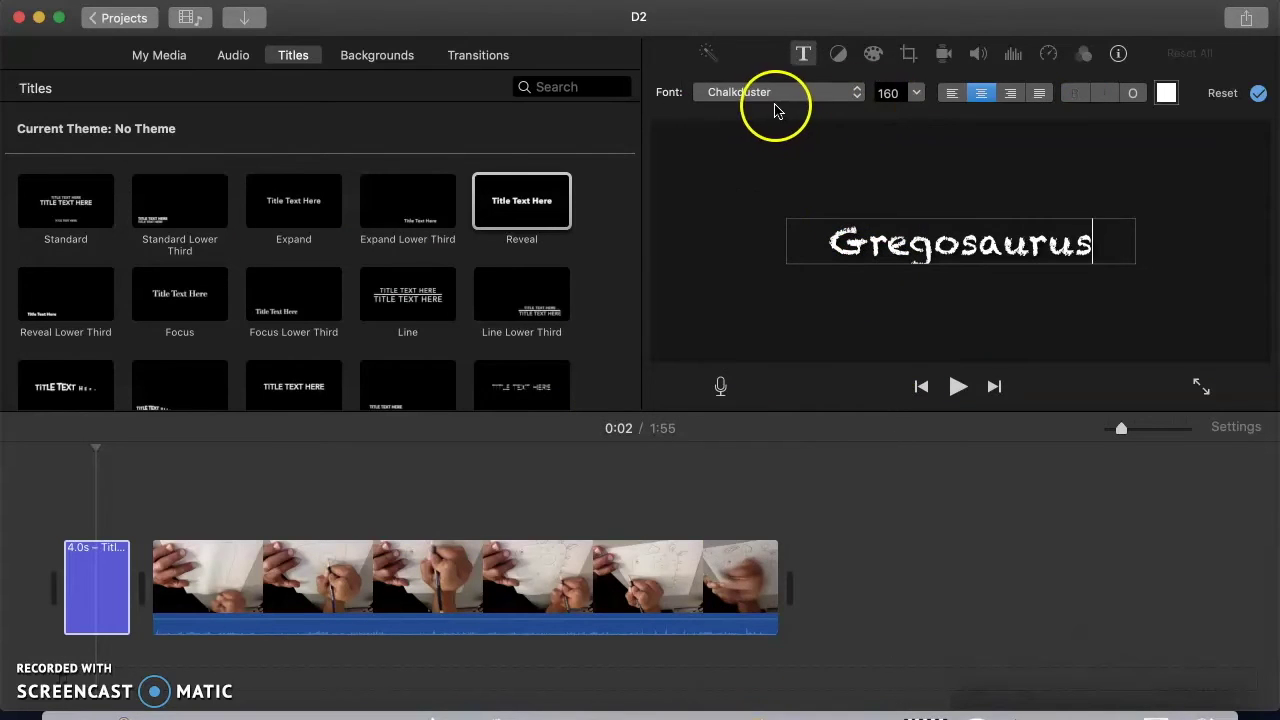
left_click(913, 92)
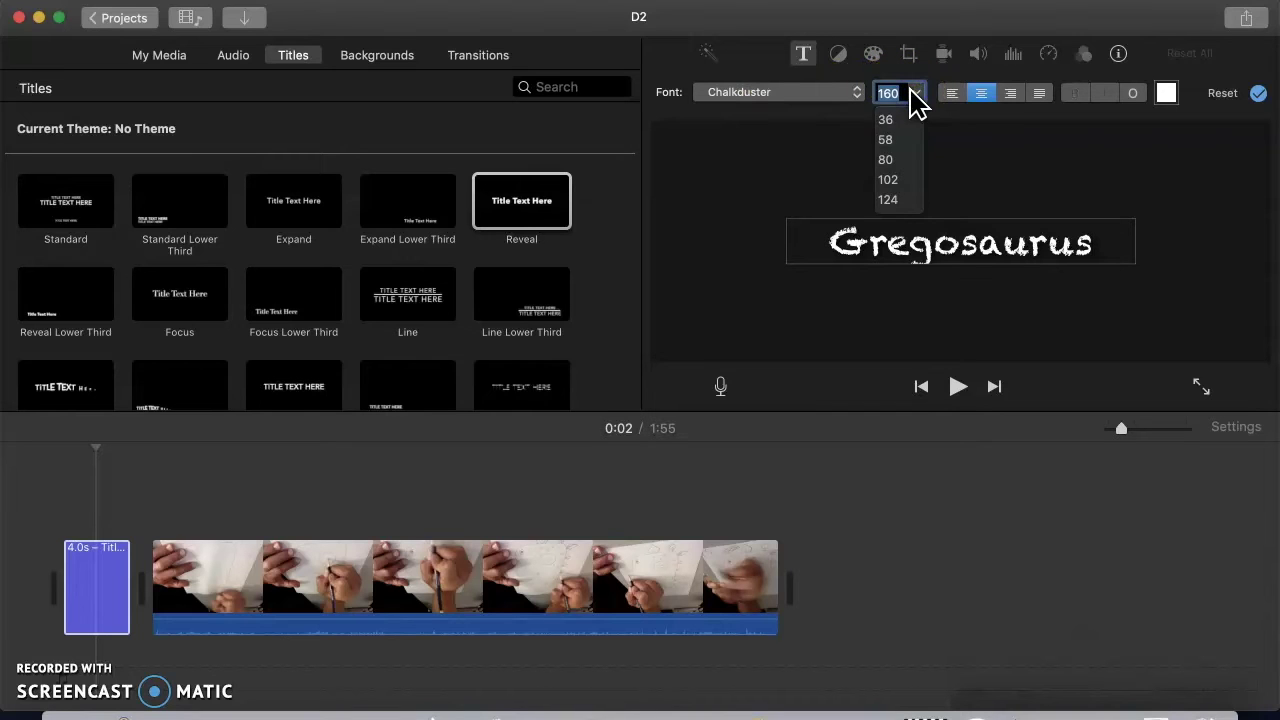
left_click(911, 89)
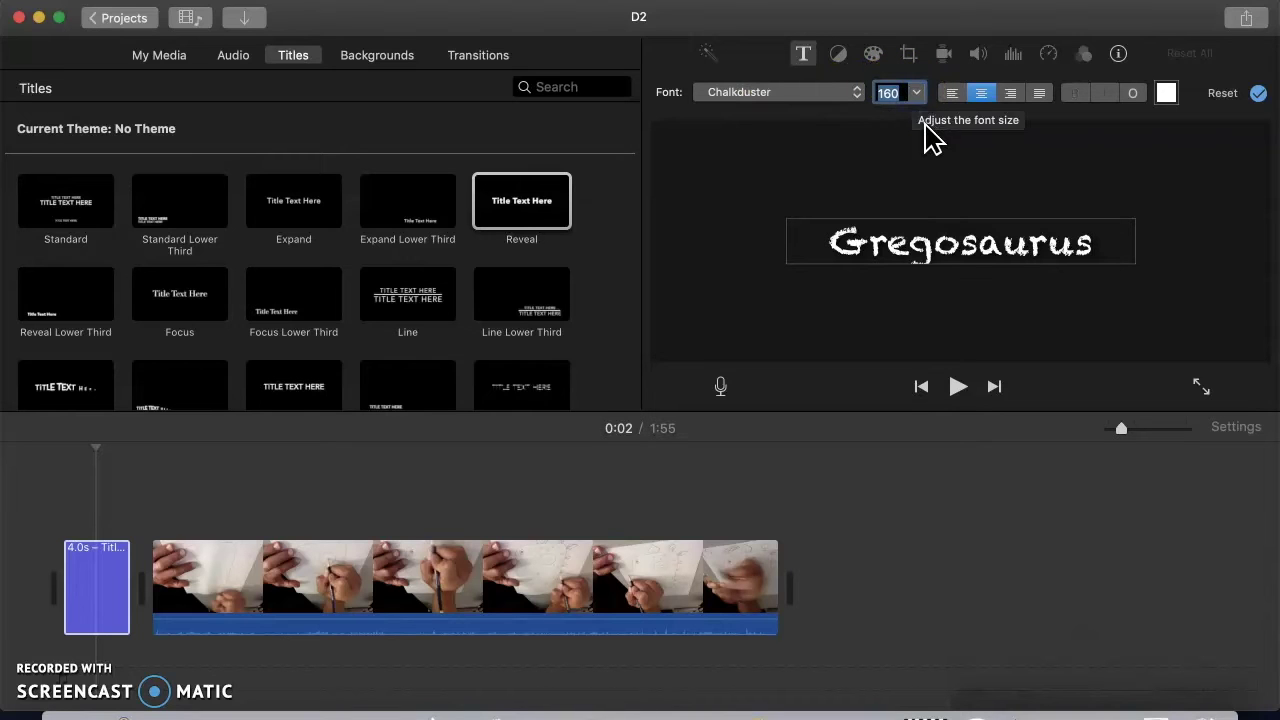
Change the Gregosaurus title's text color to a slightly darkened green and apply the title edit
left_click(1166, 94)
left_click_drag(126, 550, 46, 429)
left_click_drag(19, 620, 68, 626)
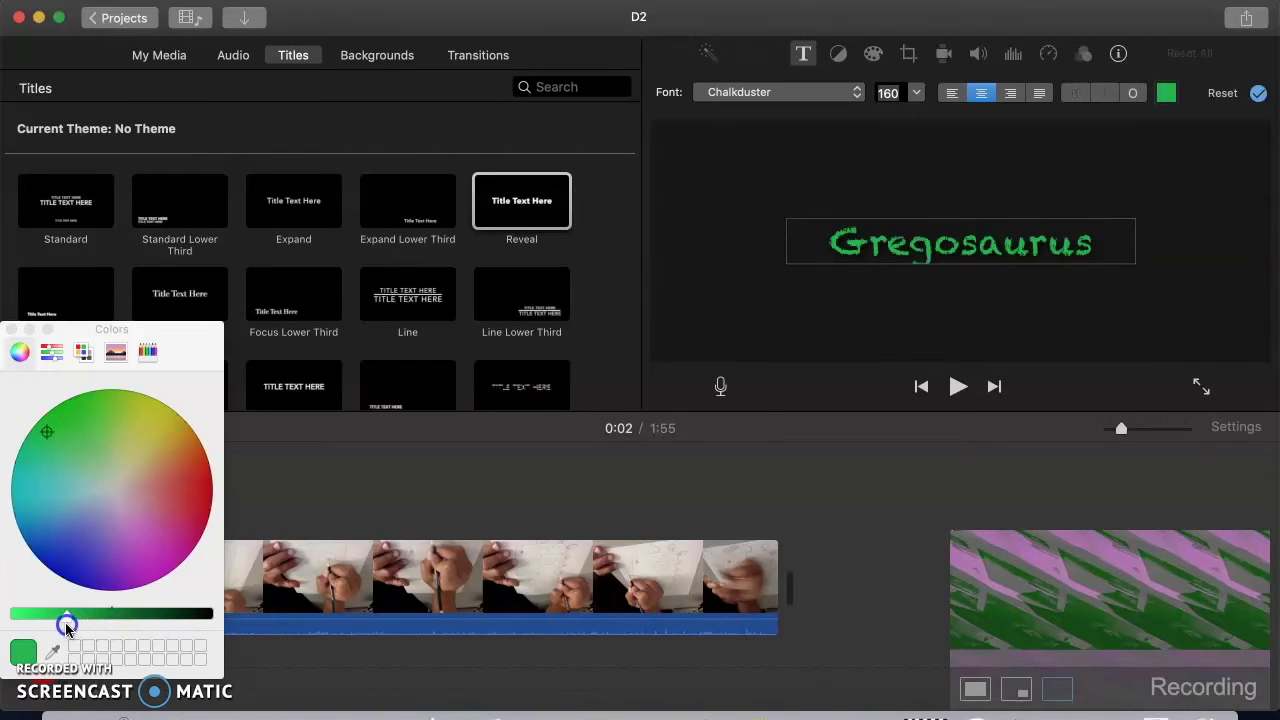
left_click(717, 303)
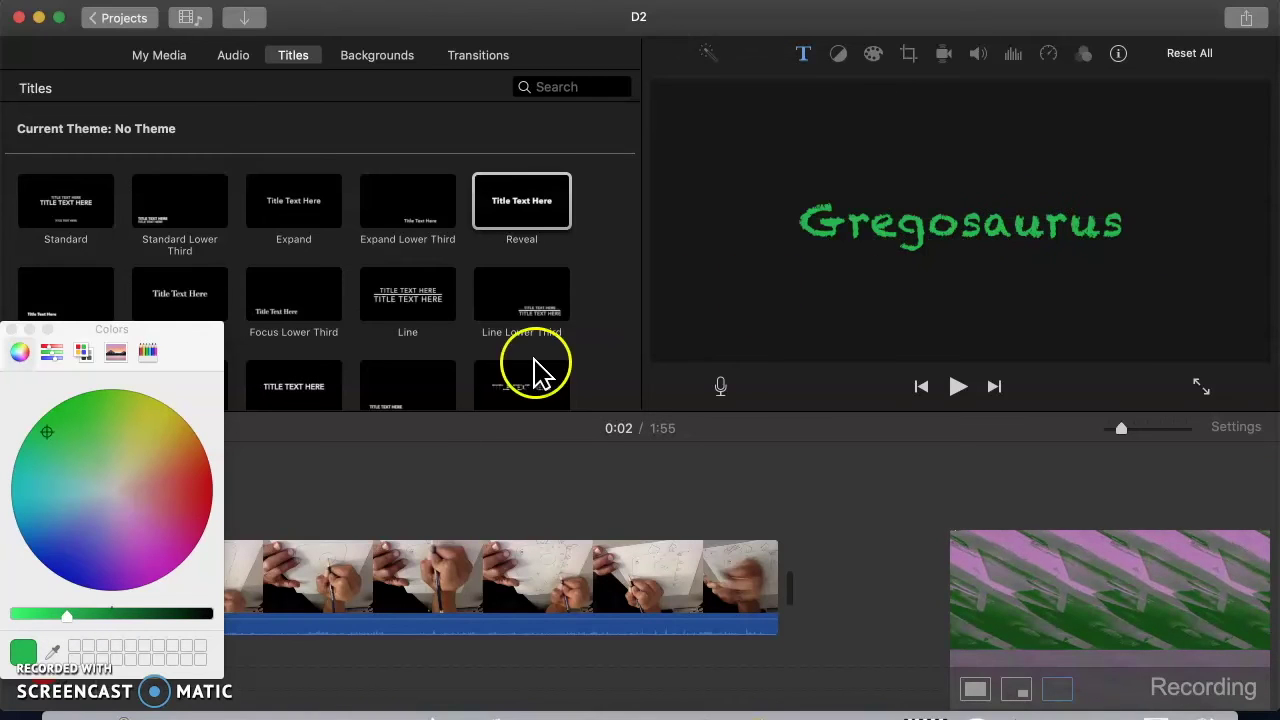
left_click(13, 333)
Play the timeline from the Gregosaurus title into the start of the drawing clip to check the restyled title
left_click(77, 586)
key("space")
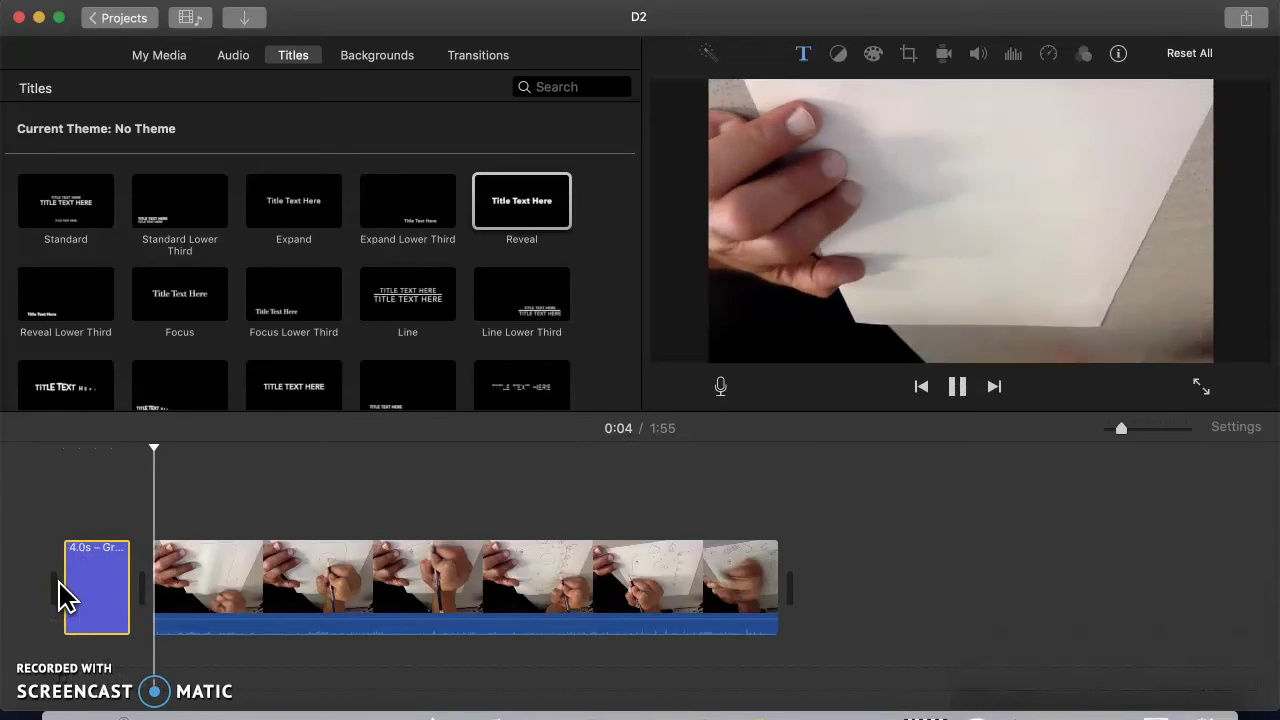
left_click(110, 593)
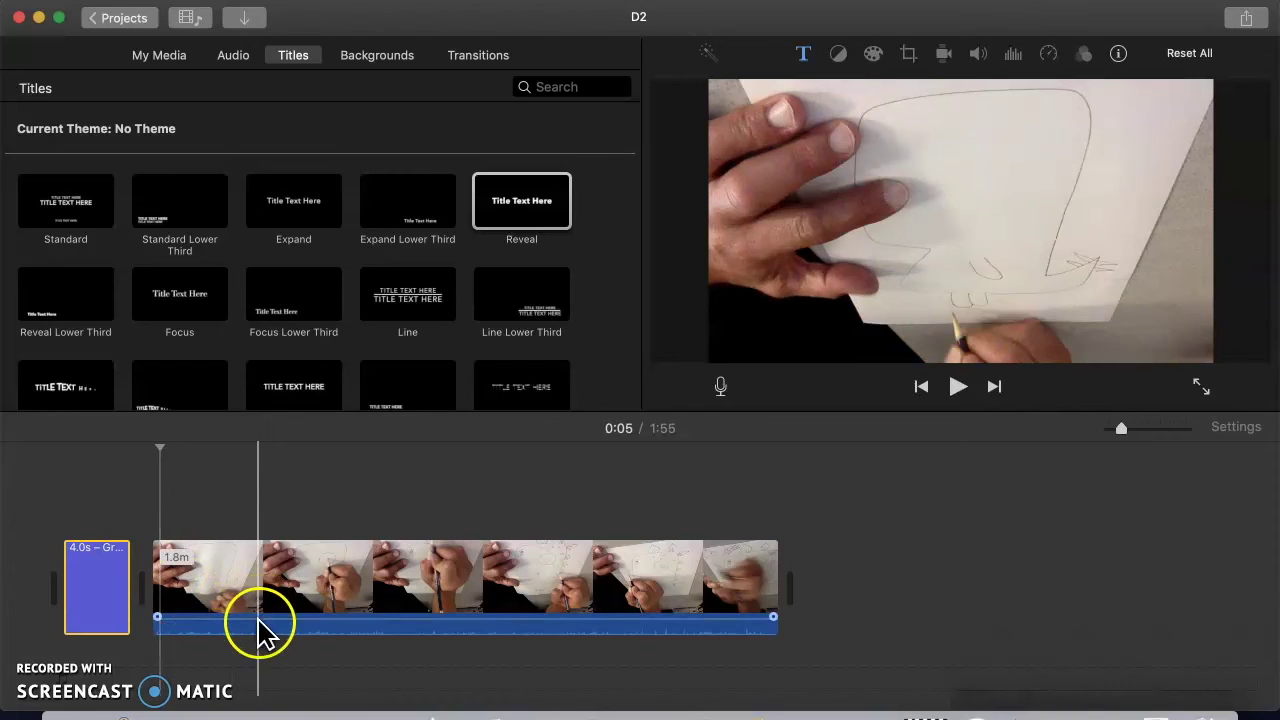
Mute the audio of the drawing clip in the timeline
left_click(186, 632)
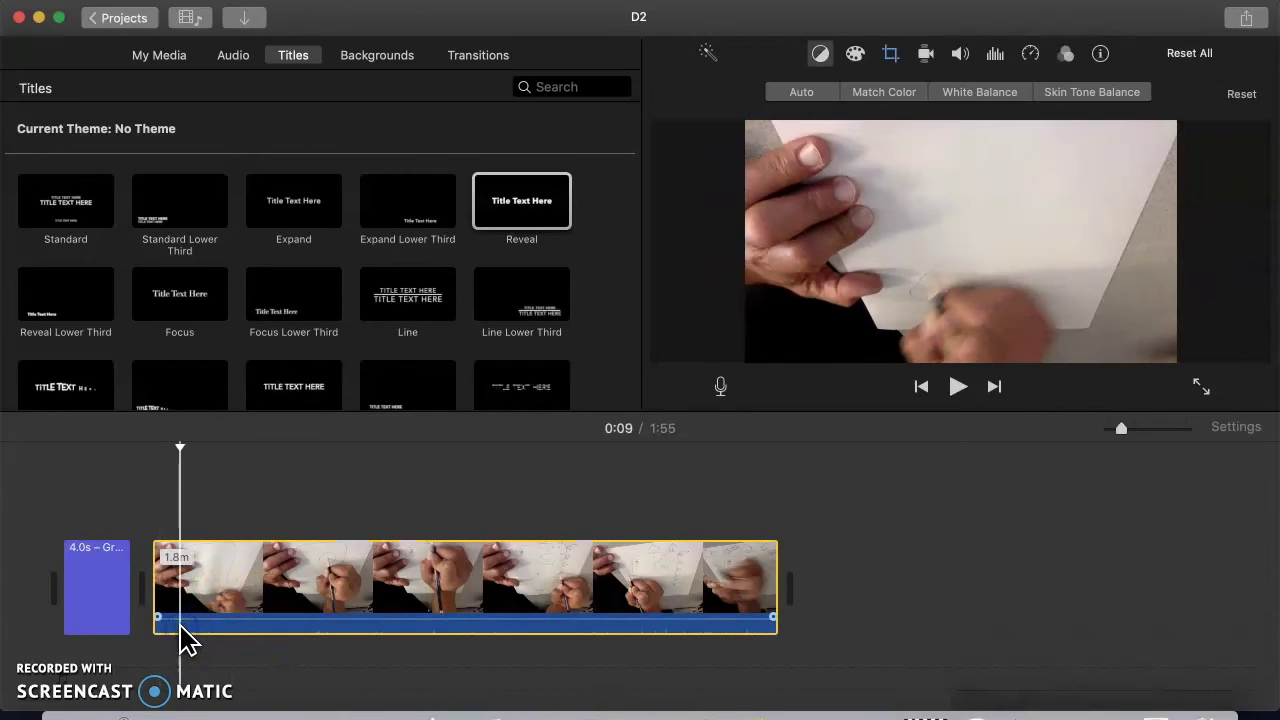
left_click(245, 625)
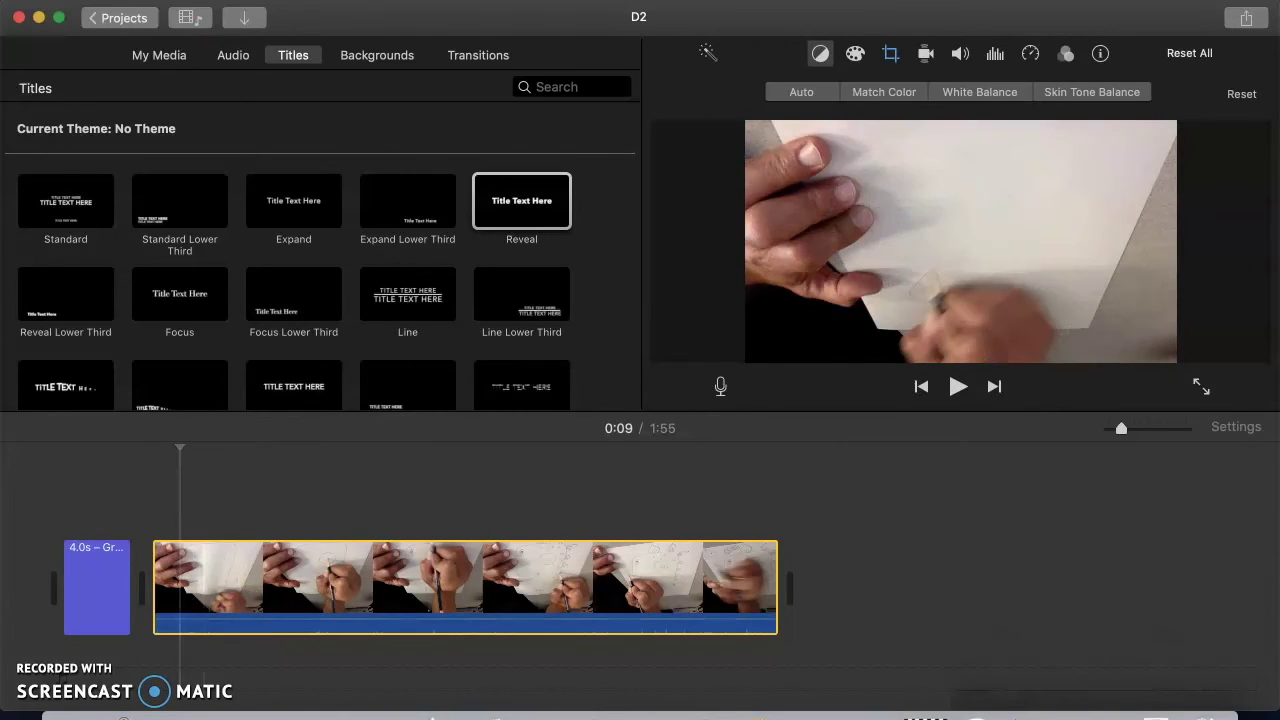
left_click(170, 2)
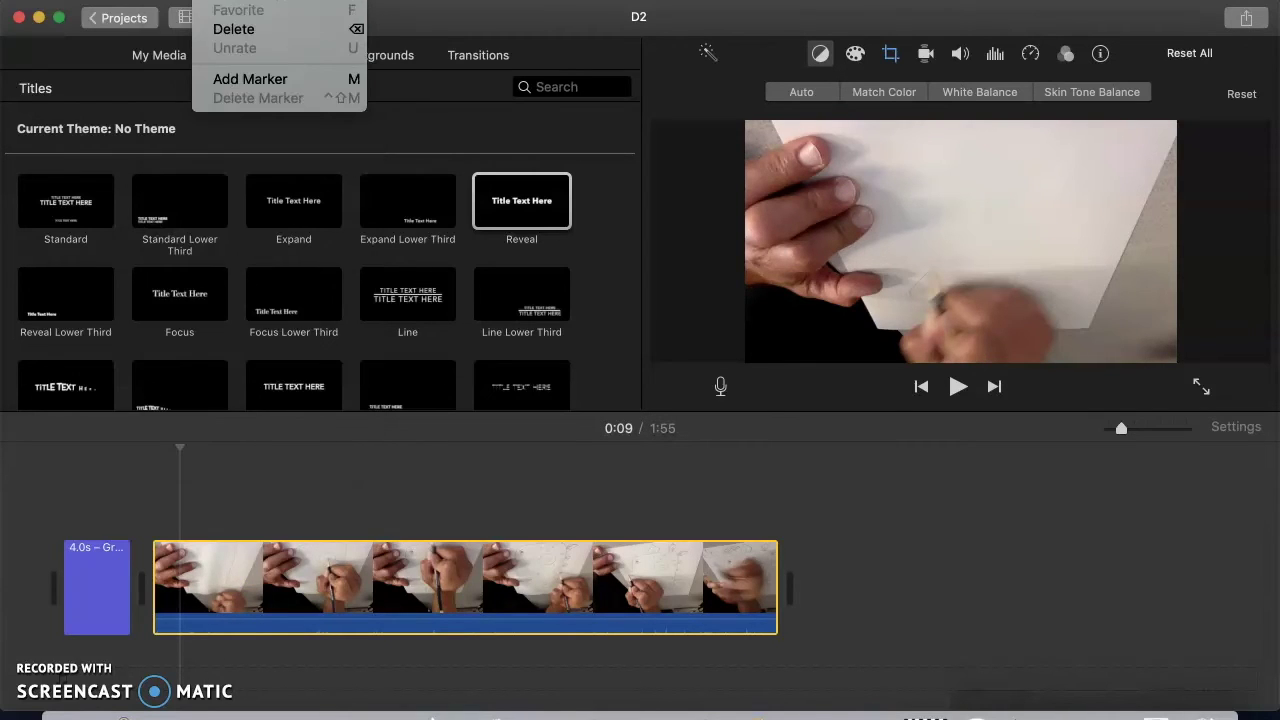
mouse_move(265, 2)
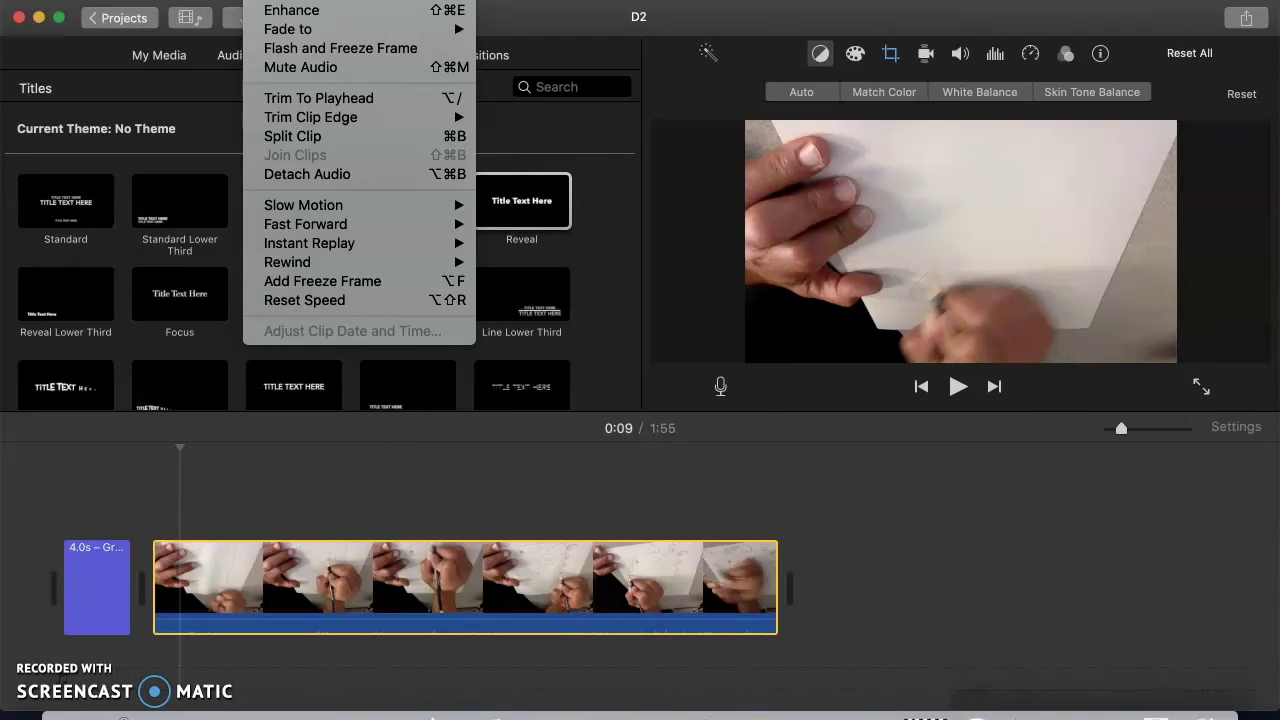
left_click(286, 72)
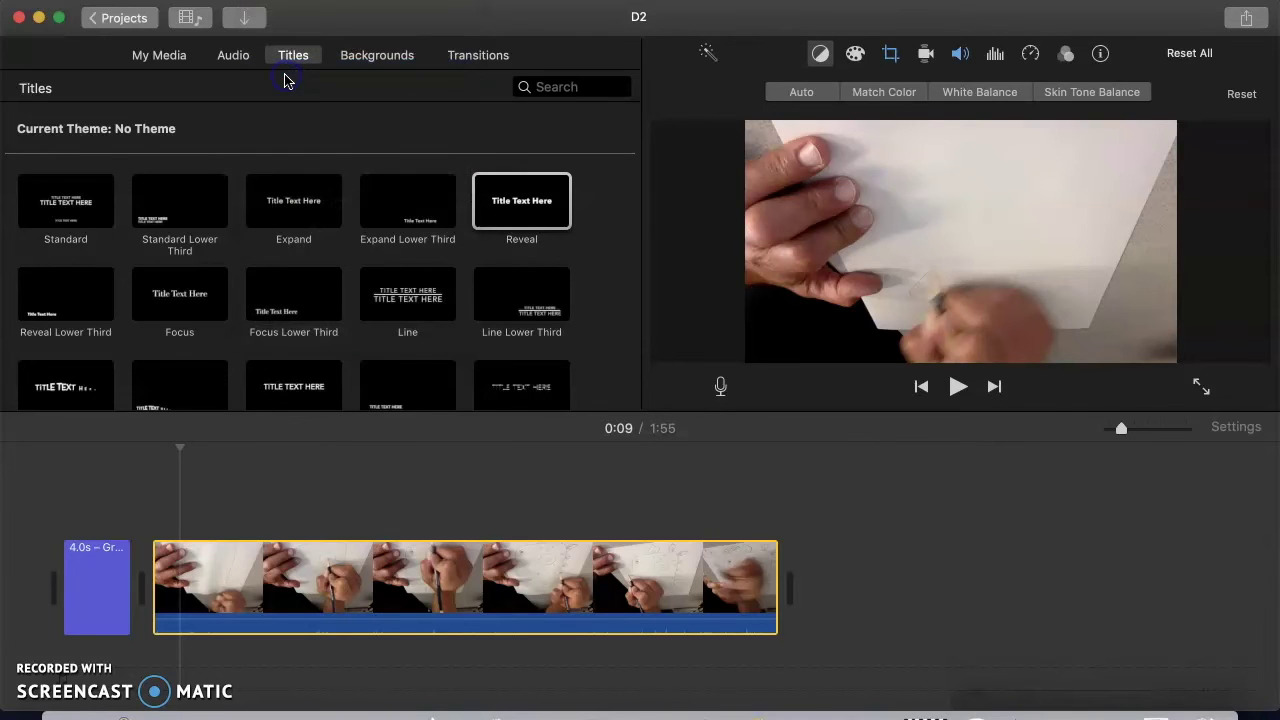
left_click(181, 200)
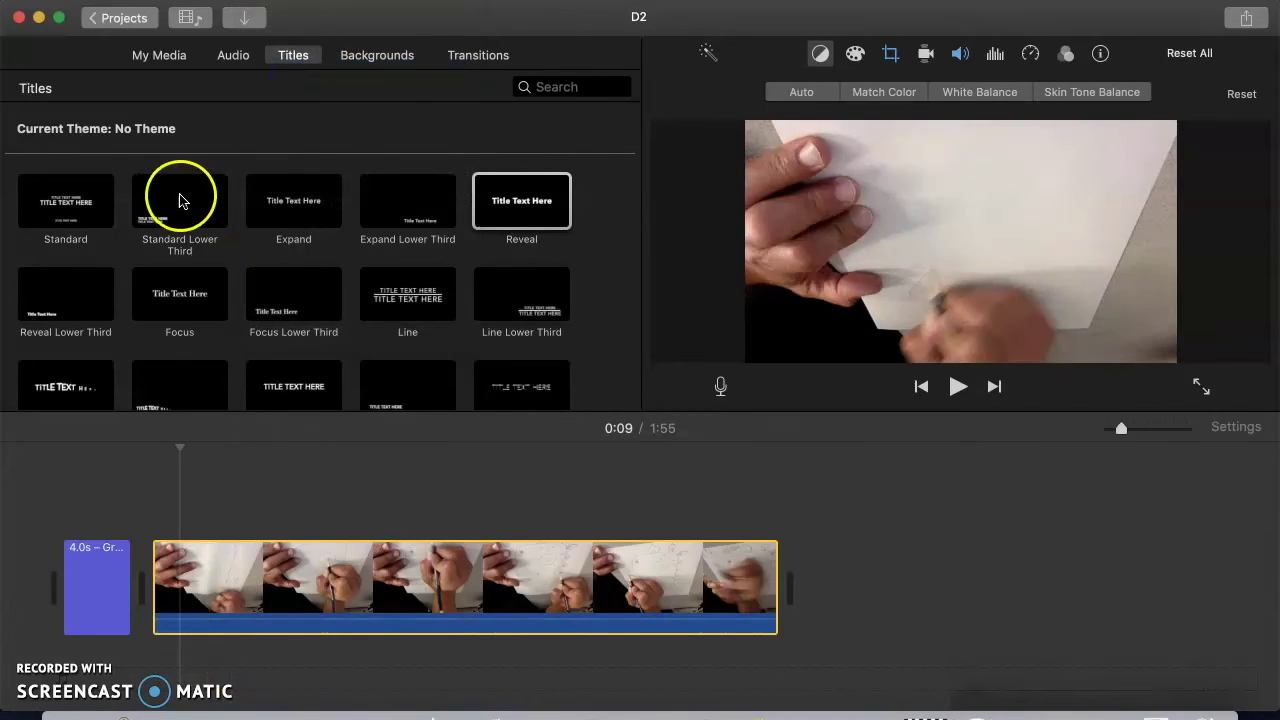
left_click(265, 2)
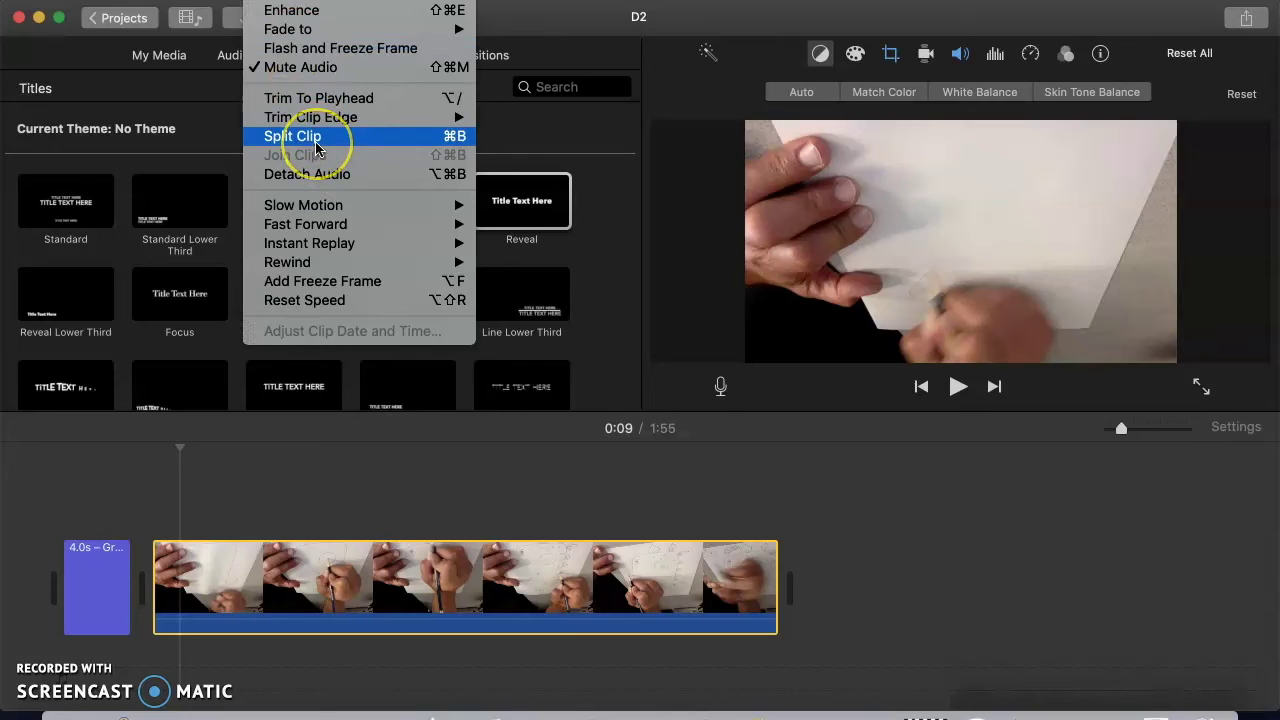
left_click(298, 594)
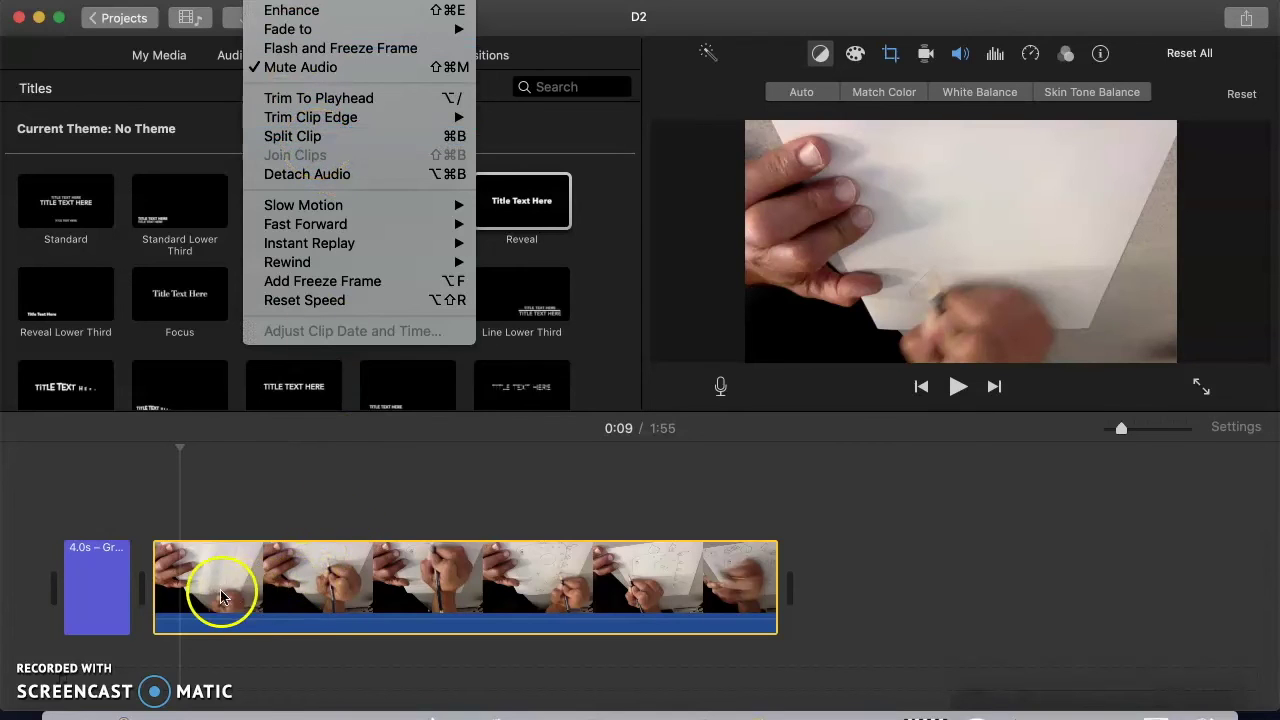
mouse_move(330, 2)
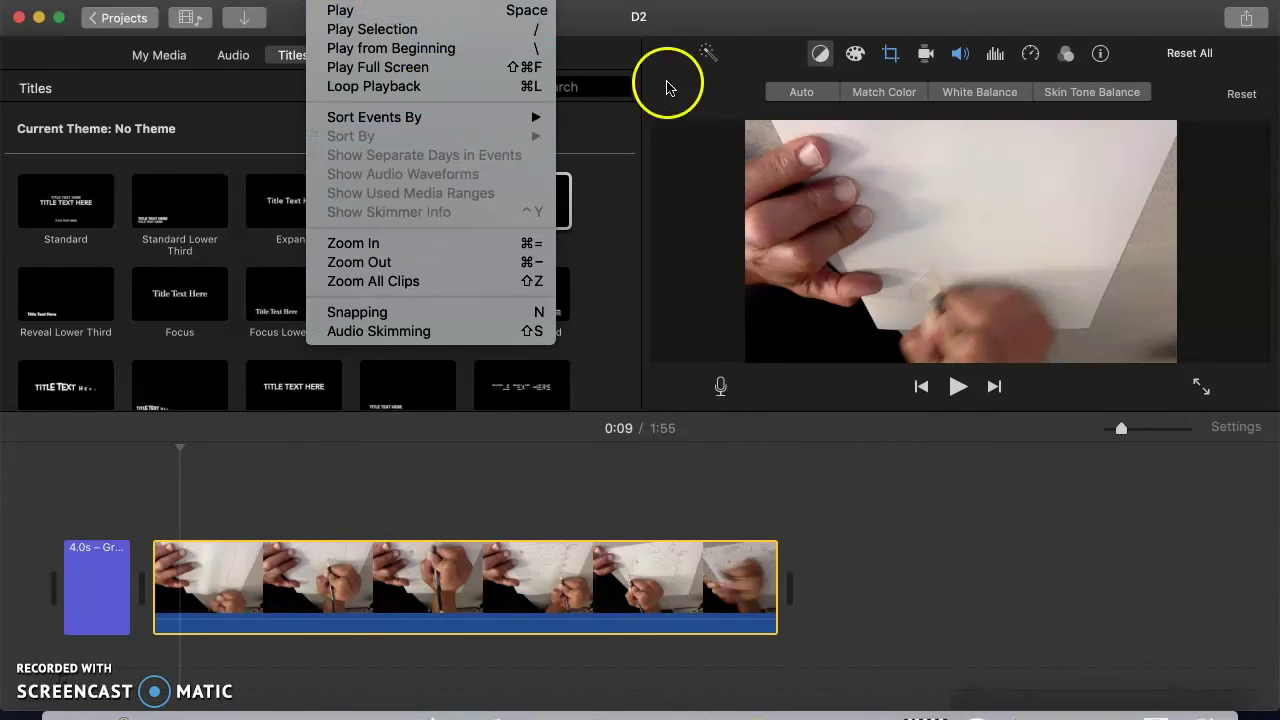
left_click(690, 24)
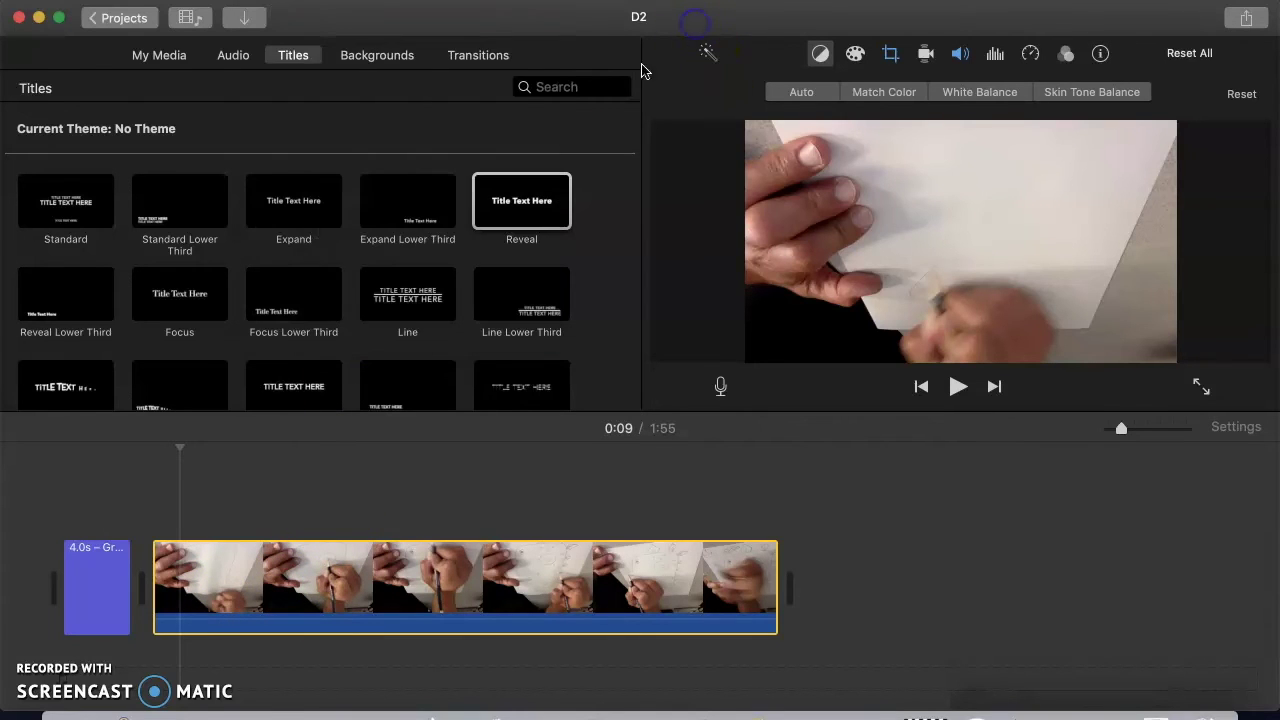
Add a Swap transition between the Gregosaurus title and the drawing clip, and play it back
left_click(480, 55)
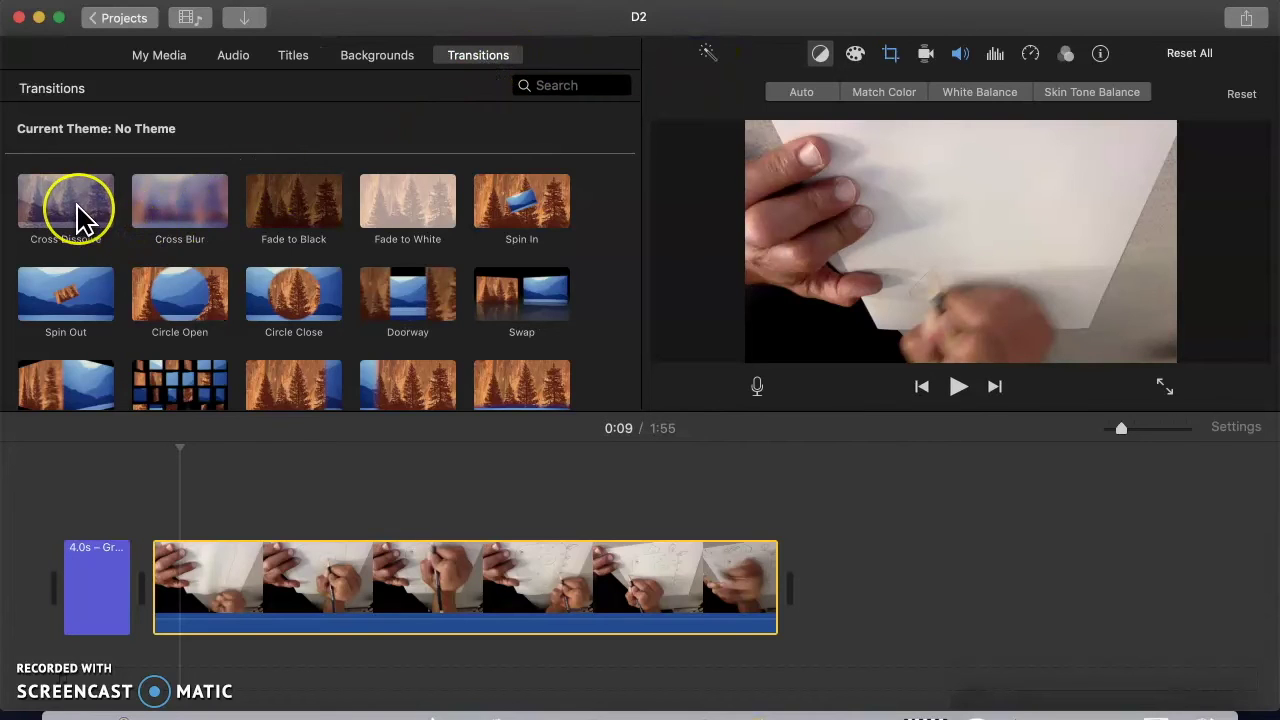
left_click(188, 315)
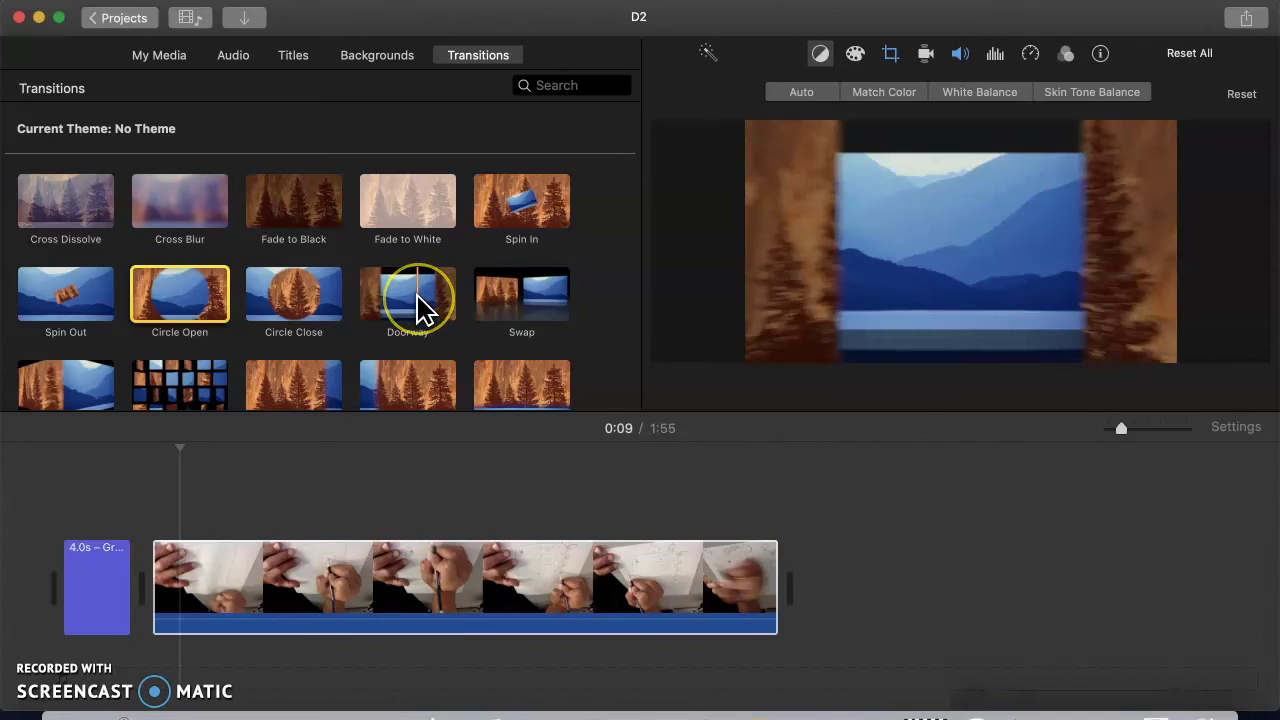
left_click(520, 293)
left_click_drag(455, 318, 137, 586)
key("space")
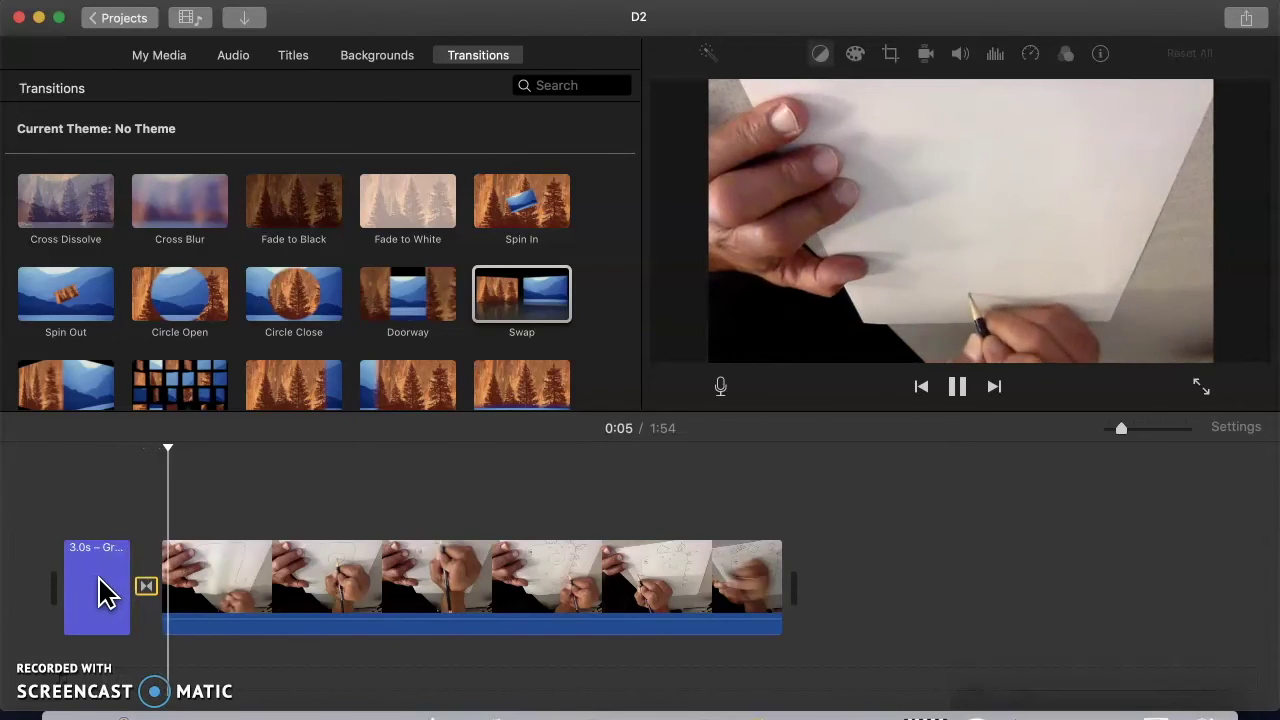
key("space")
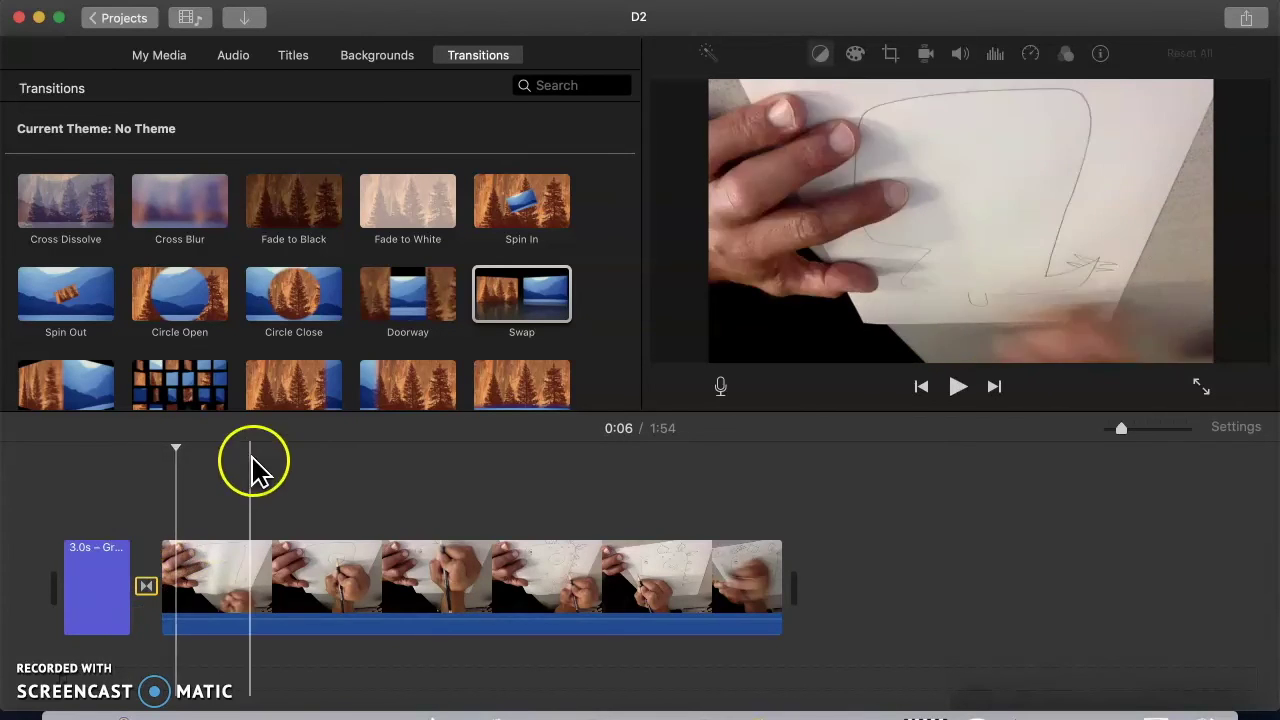
Add a Fade to Black transition at the end of the drawing clip
left_click_drag(292, 205, 757, 594)
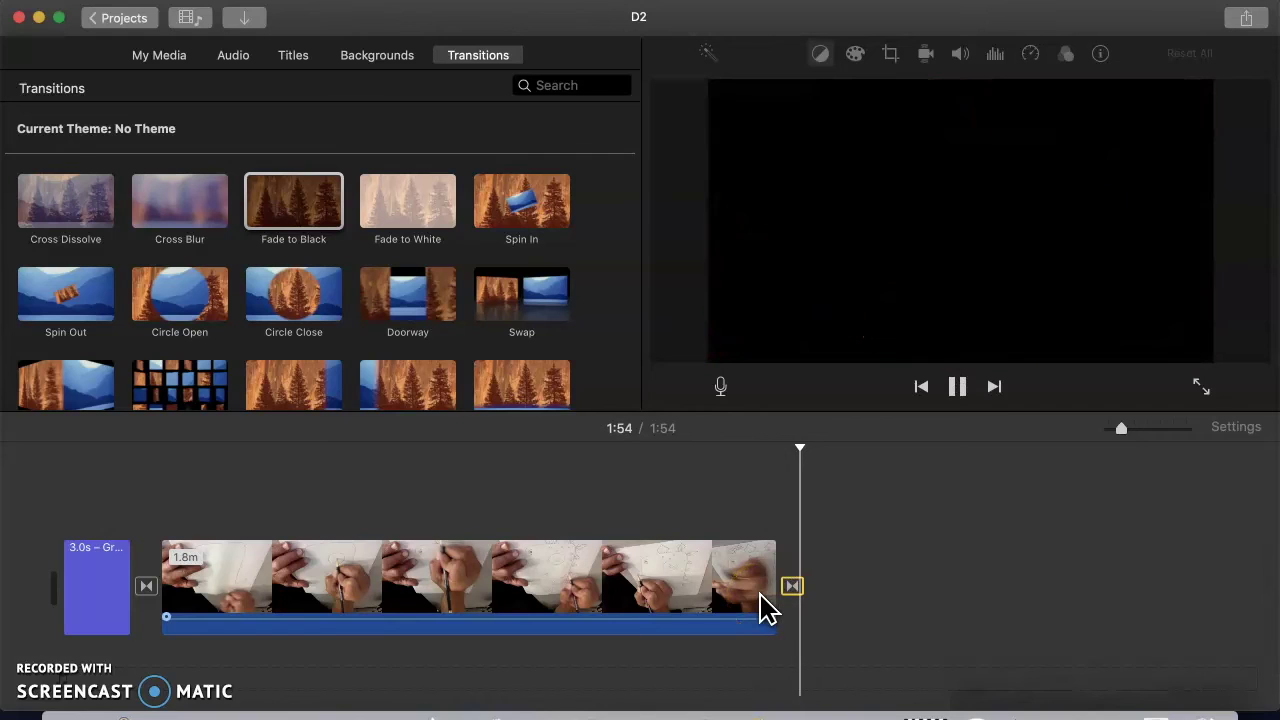
left_click(500, 613)
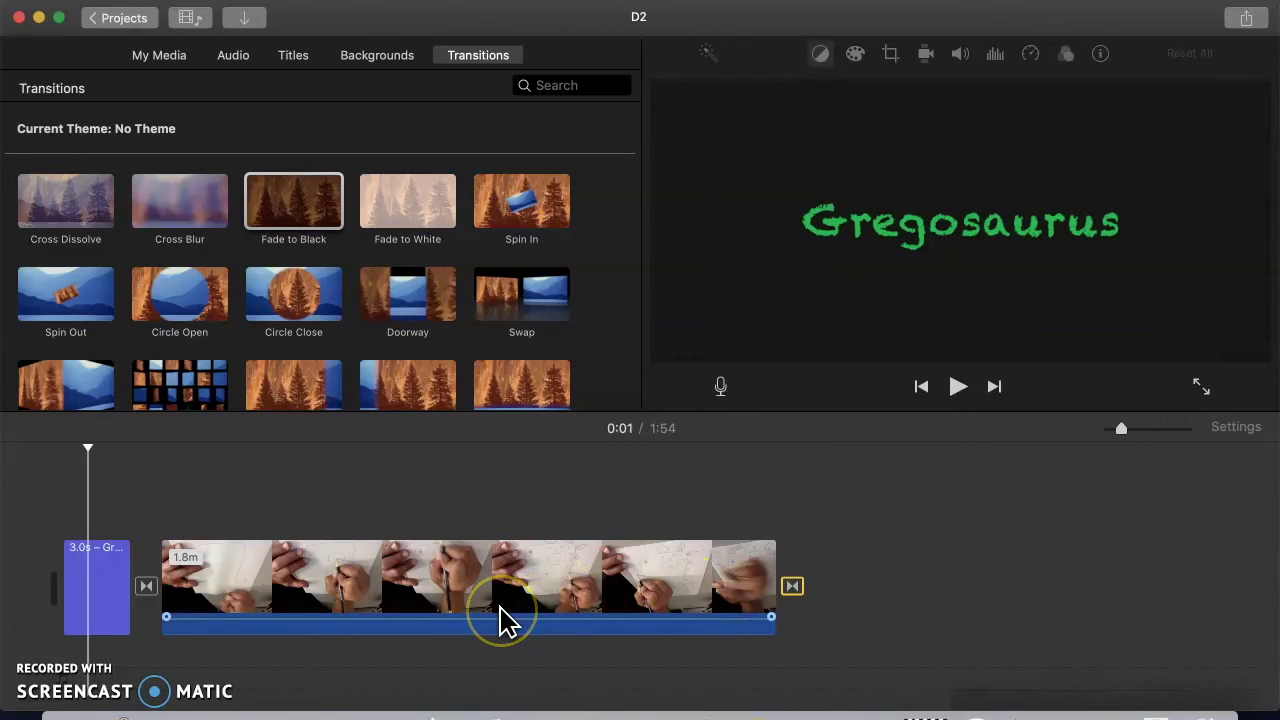
left_click(330, 190)
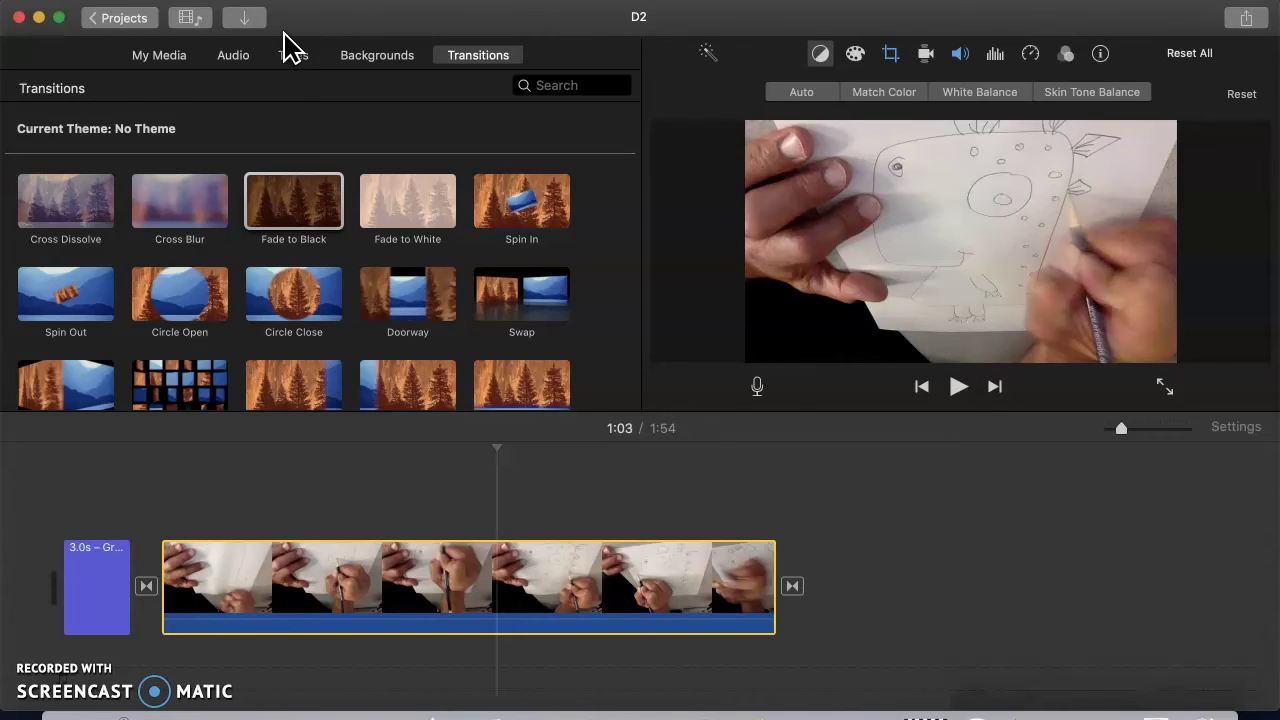
Browse the iTunes songs in the audio library and listen to bensound-punky at a lower volume
left_click(190, 18)
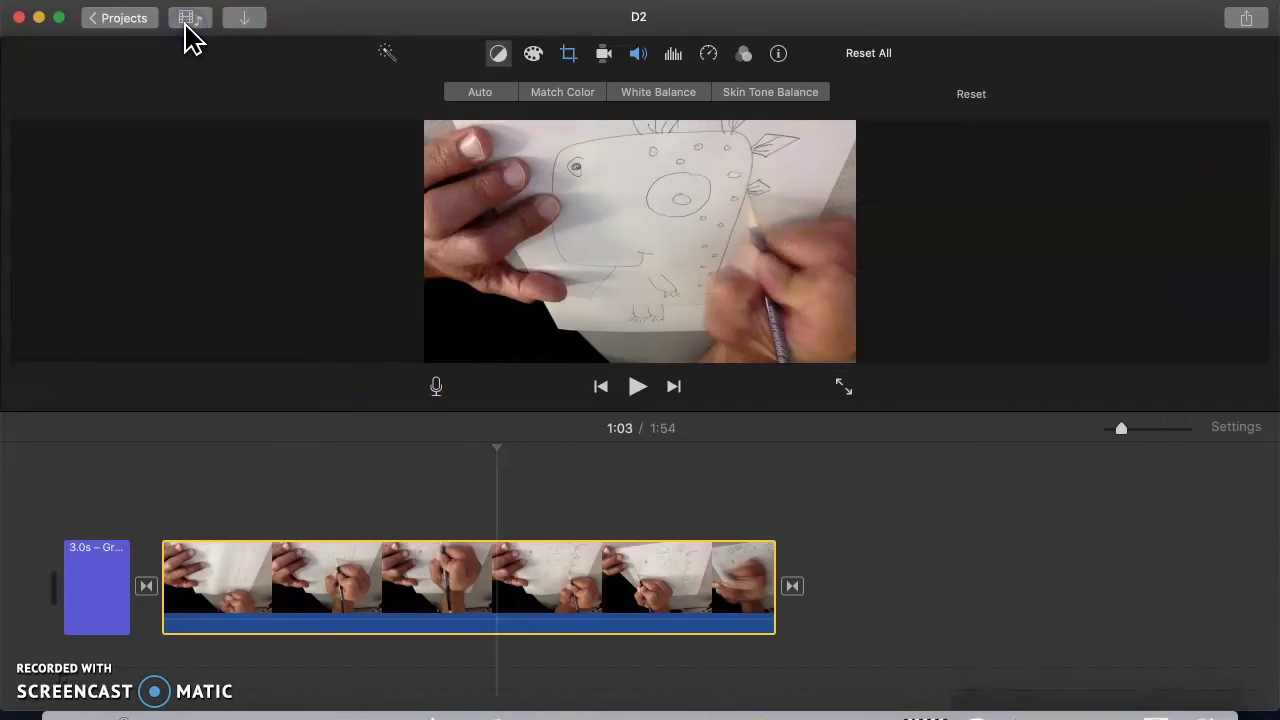
left_click(188, 20)
left_click(232, 63)
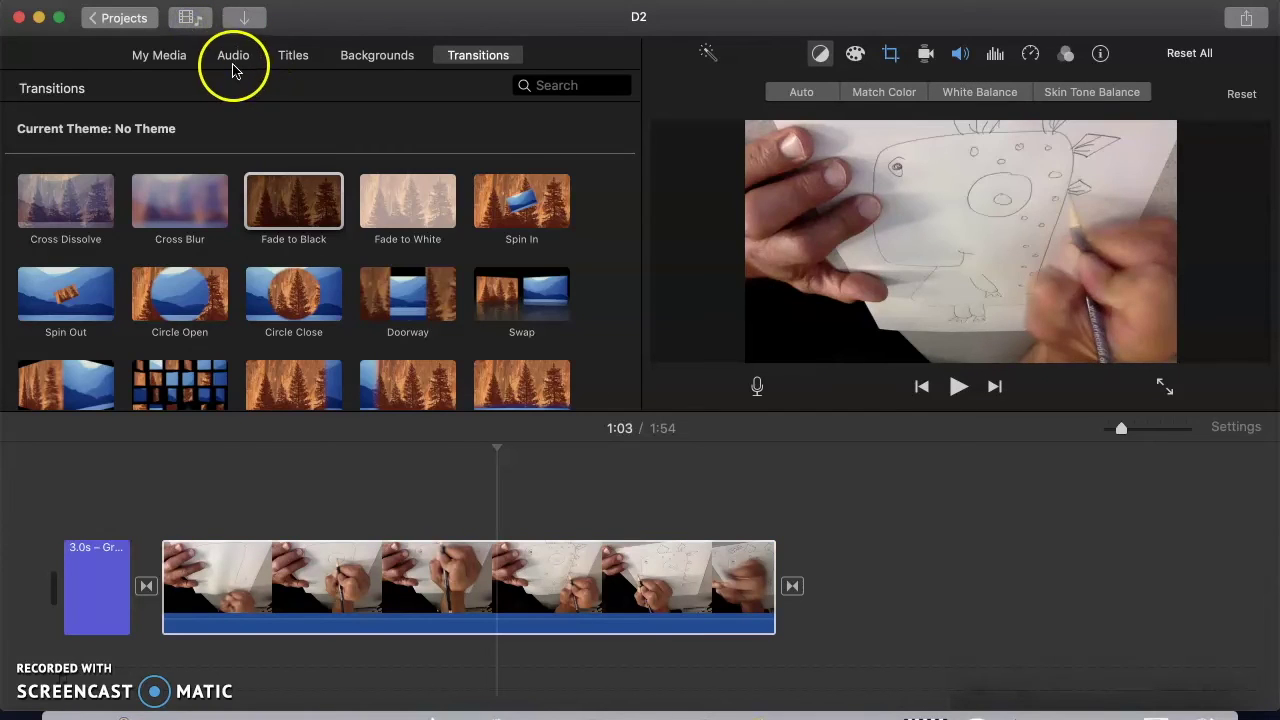
left_click(355, 268)
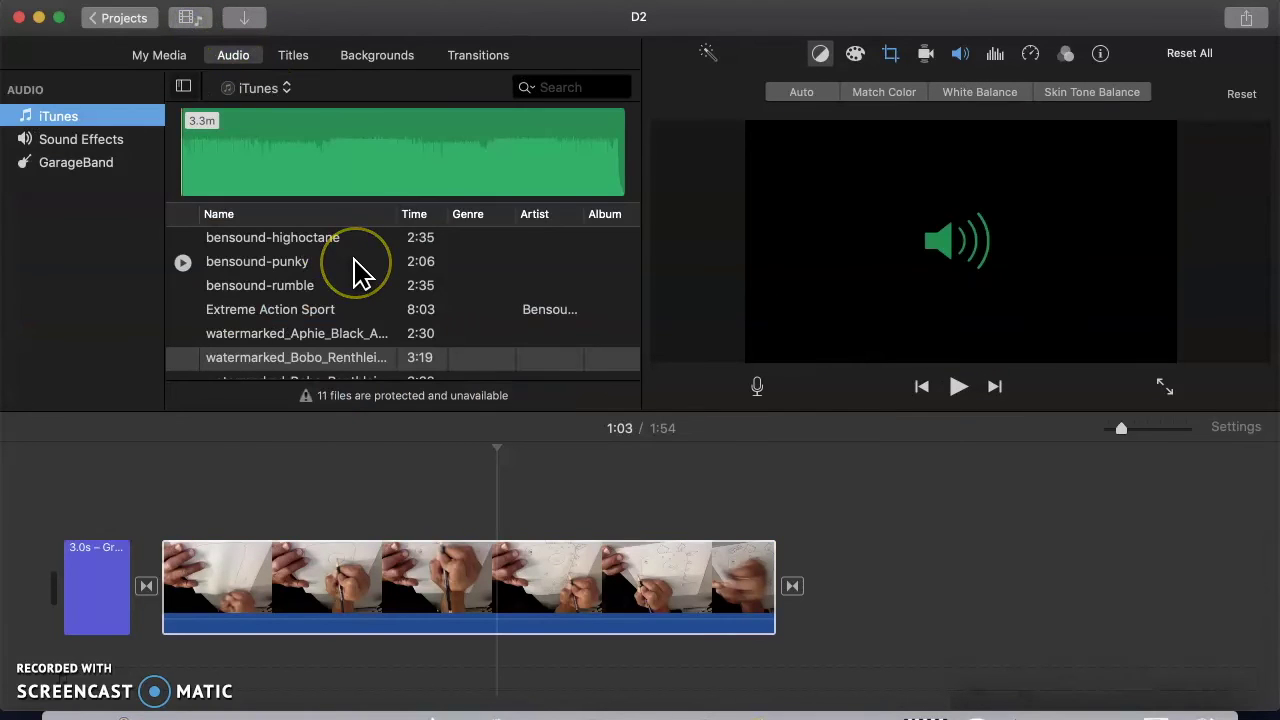
left_click(280, 324)
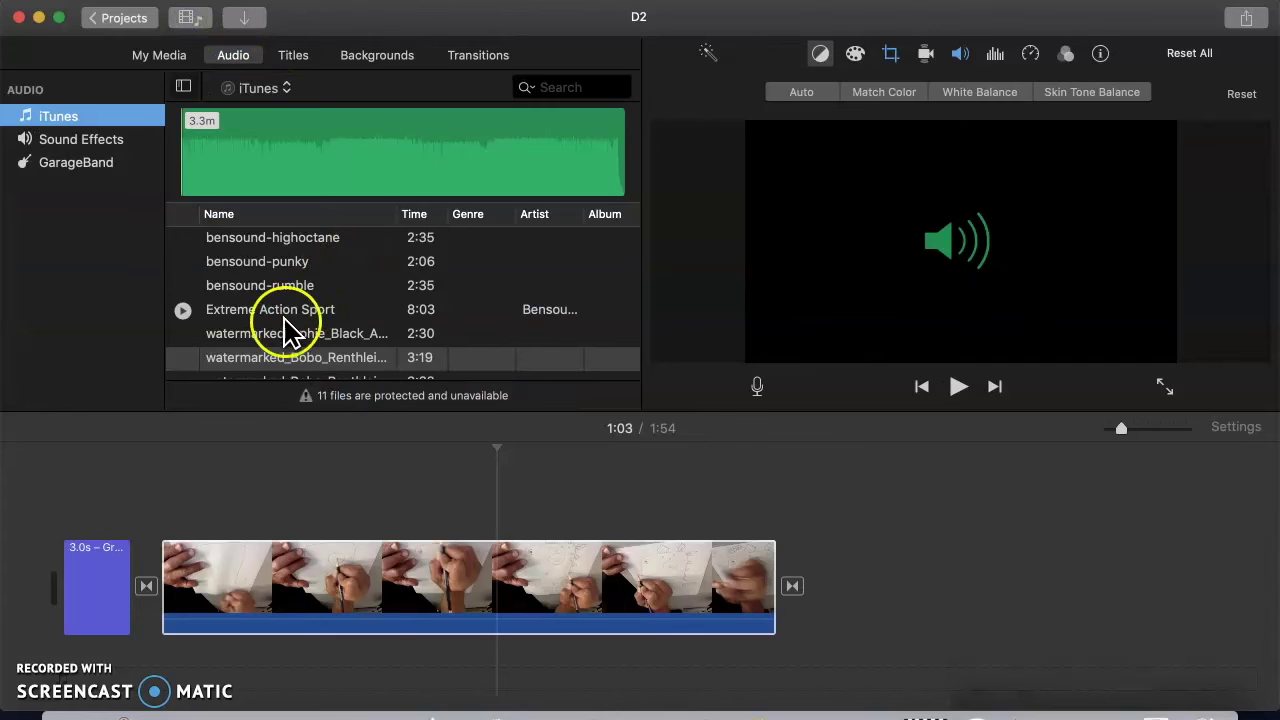
left_click(270, 266)
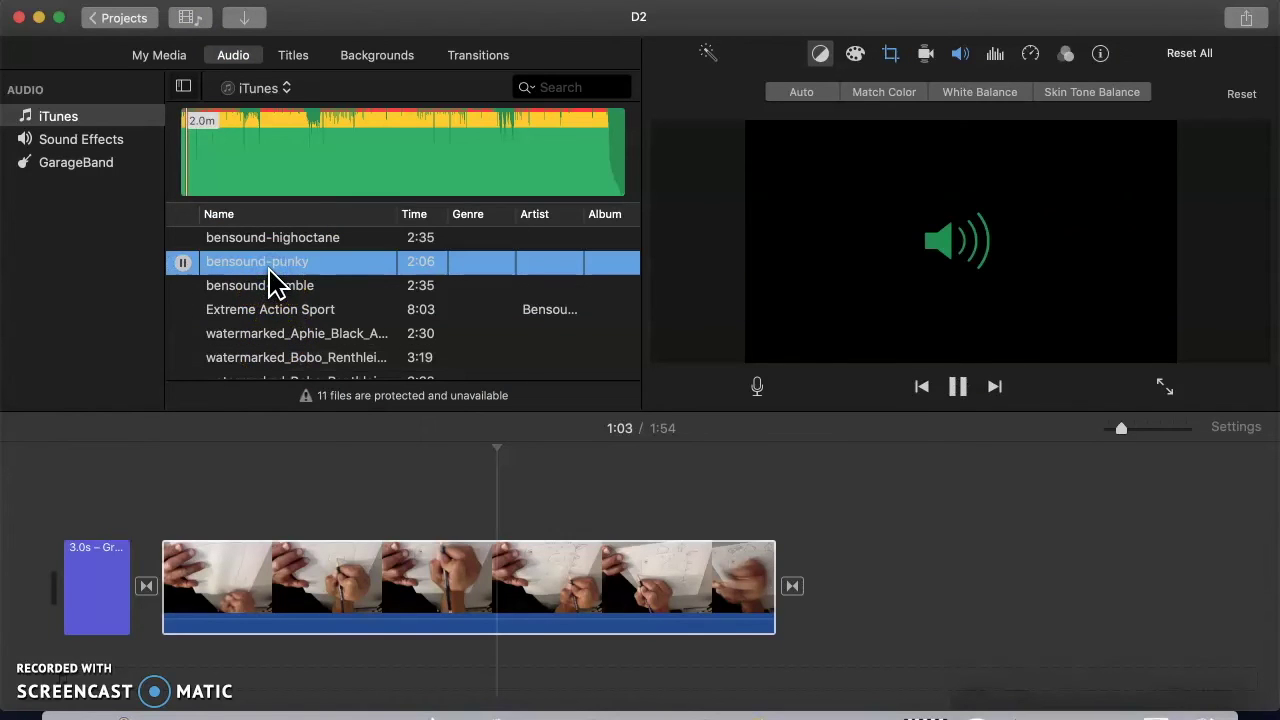
key("XF86AudioLowerVolume")
left_click(266, 269)
Add the bensound-punky track beneath the drawing clip, aligned with the start of the clip
left_click(294, 530)
left_click_drag(283, 640, 149, 663)
left_click_drag(300, 261, 140, 665)
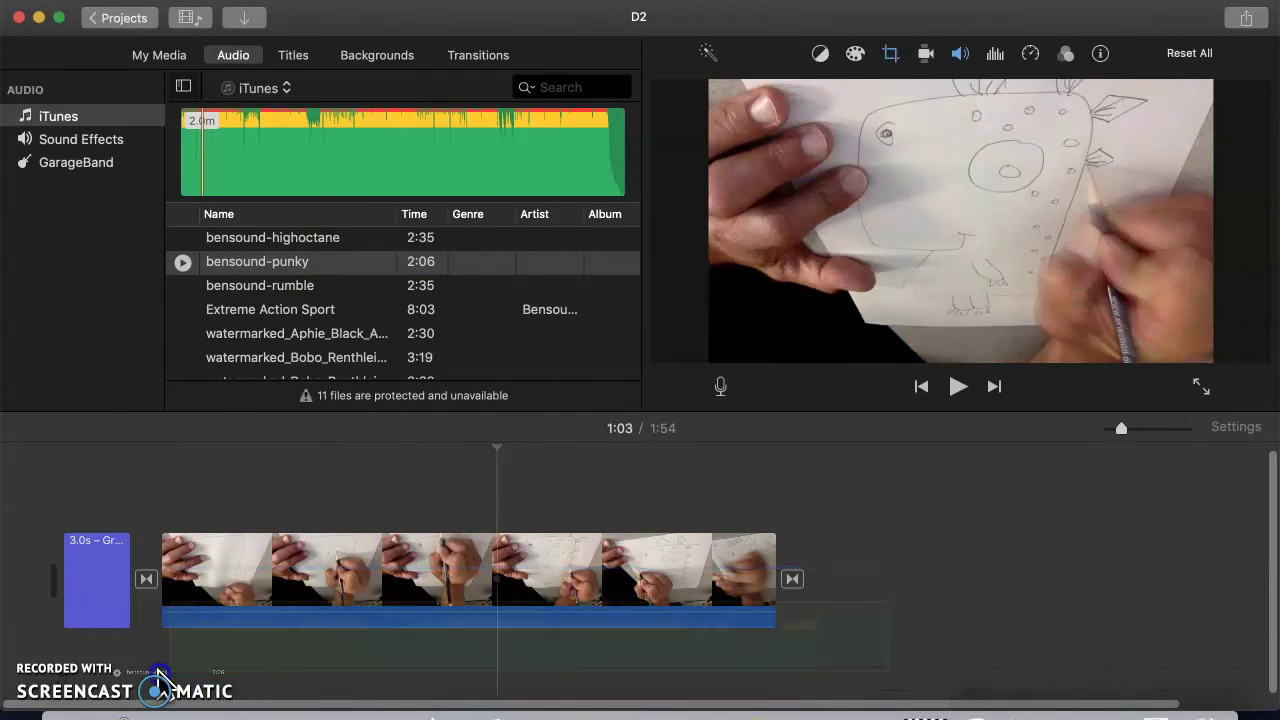
left_click(285, 270)
left_click(273, 272)
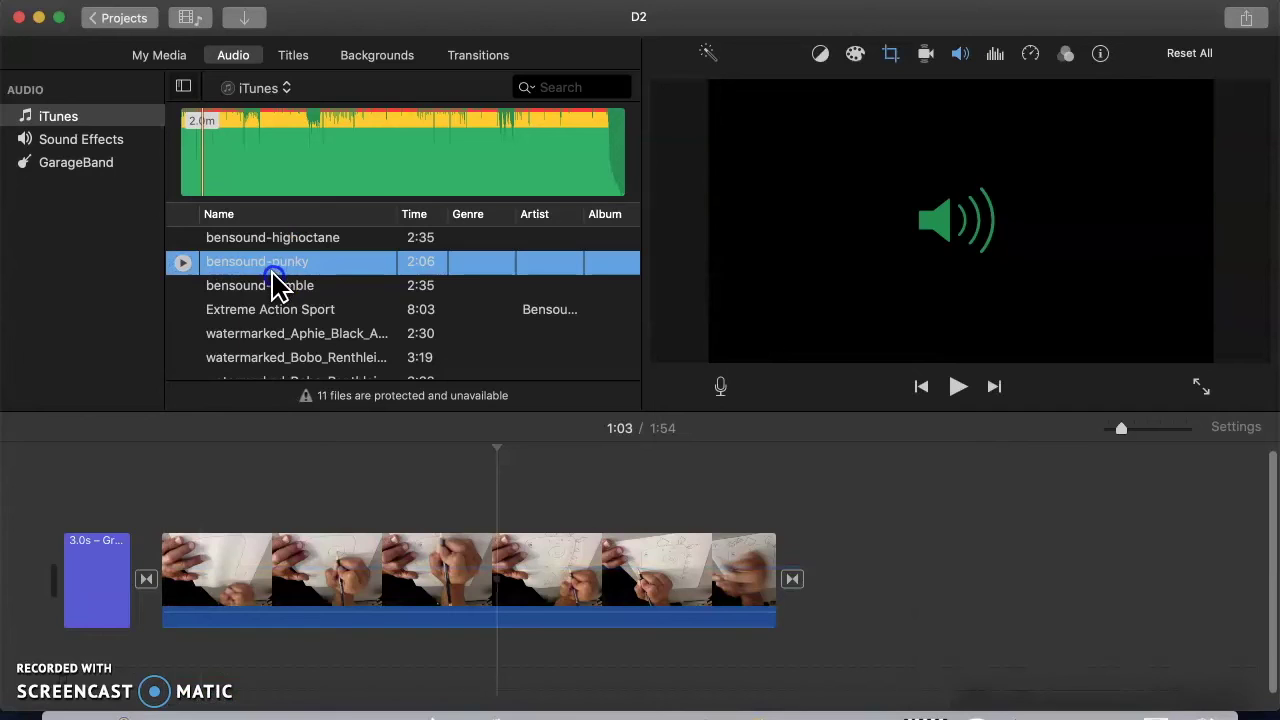
left_click_drag(318, 655, 188, 666)
mouse_move(280, 641)
left_mouse_down()
mouse_move(249, 646)
mouse_move(283, 643)
mouse_move(253, 646)
mouse_move(263, 643)
left_mouse_up()
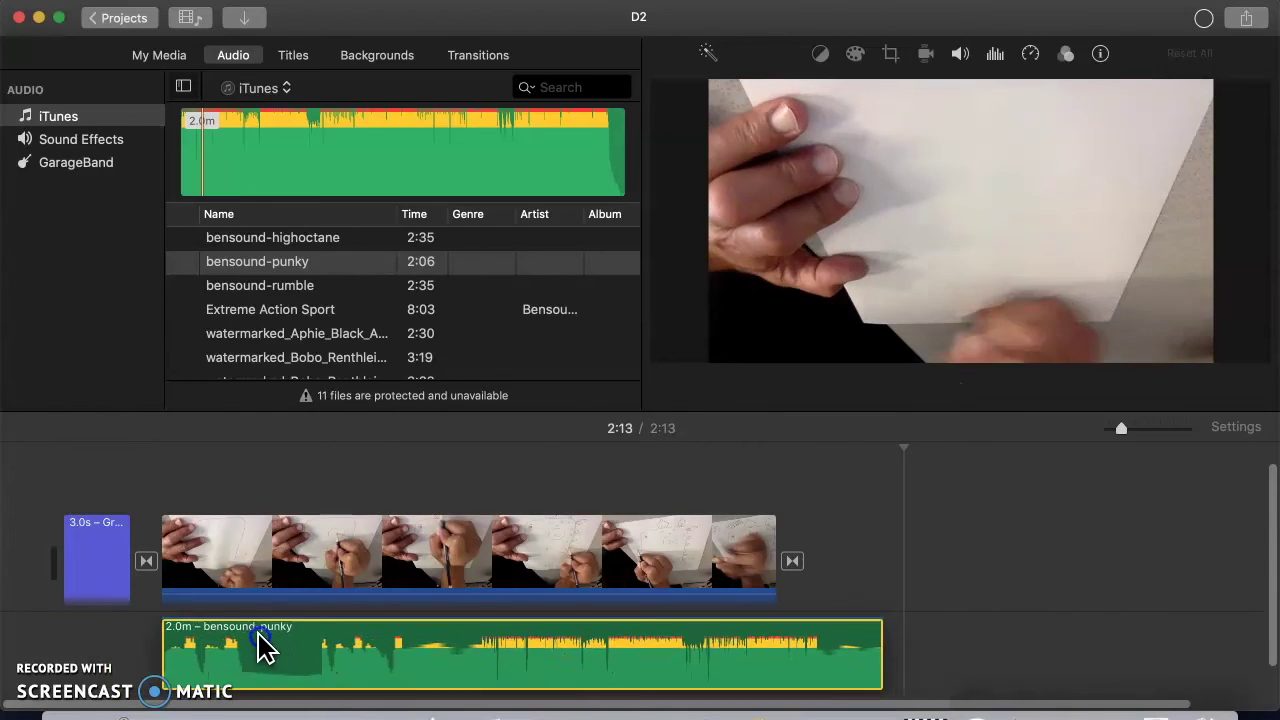
Trim the end of the bensound-punky track to about 1.8 minutes, level with the end of the drawing clip
left_click(557, 680)
left_click(880, 700)
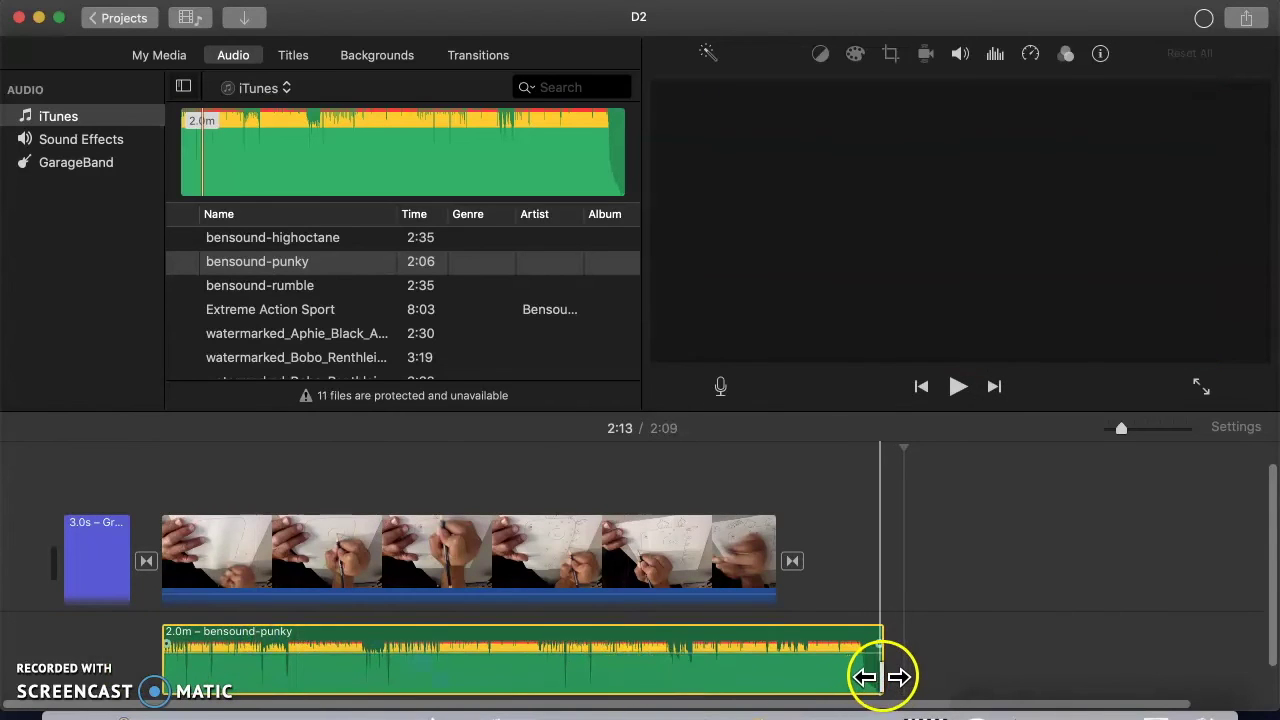
left_click_drag(877, 678, 764, 690)
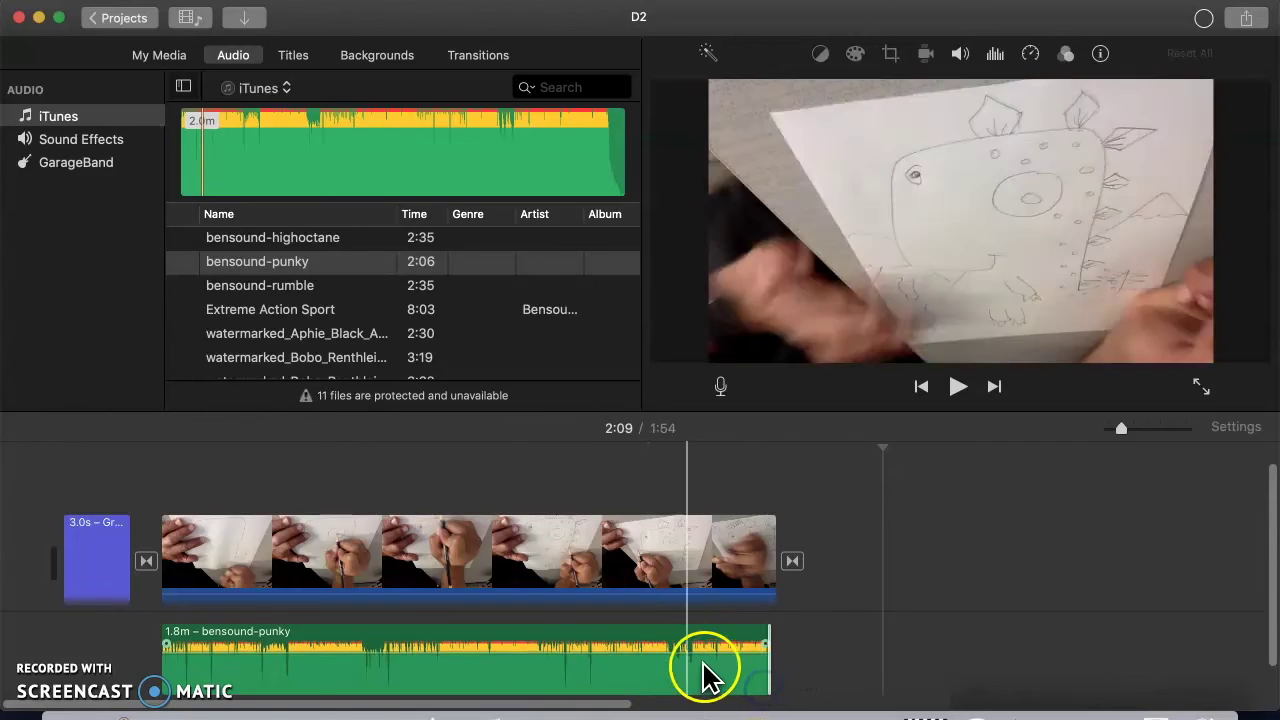
Play the movie near its end and from the beginning to check the title, transitions and music
left_click(726, 671)
key("space")
key("space")
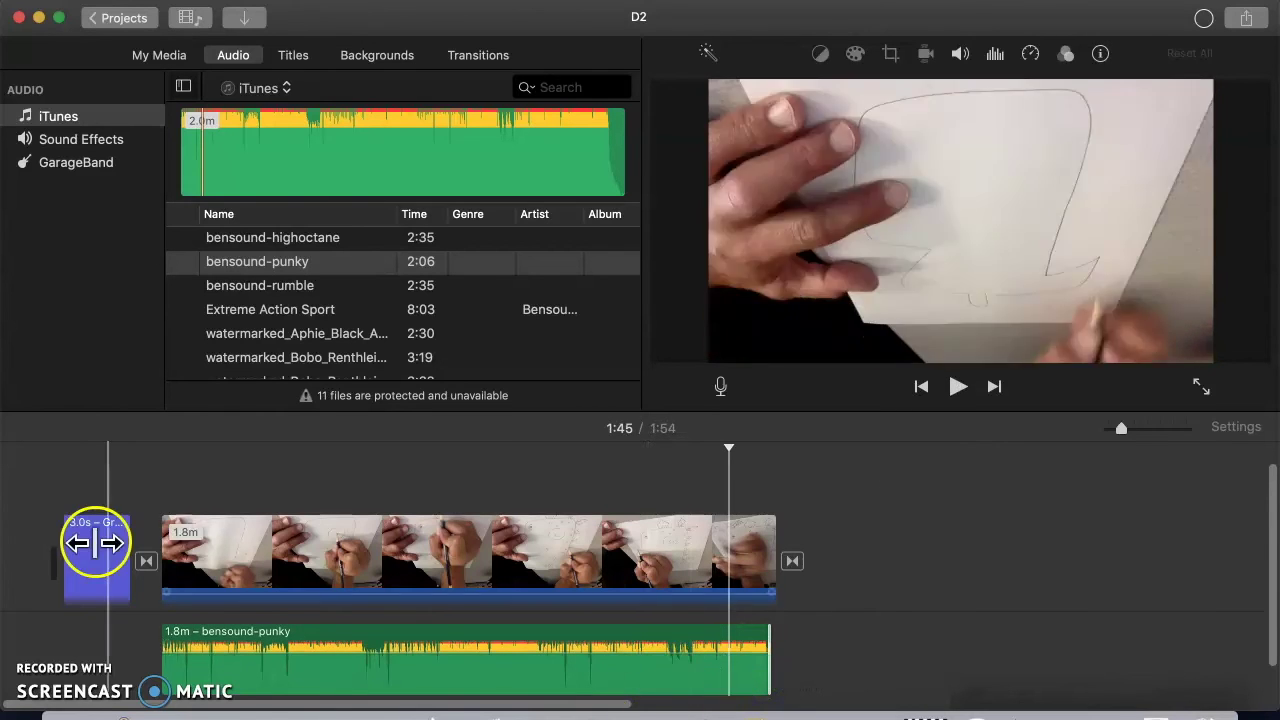
left_click(12, 603)
key("space")
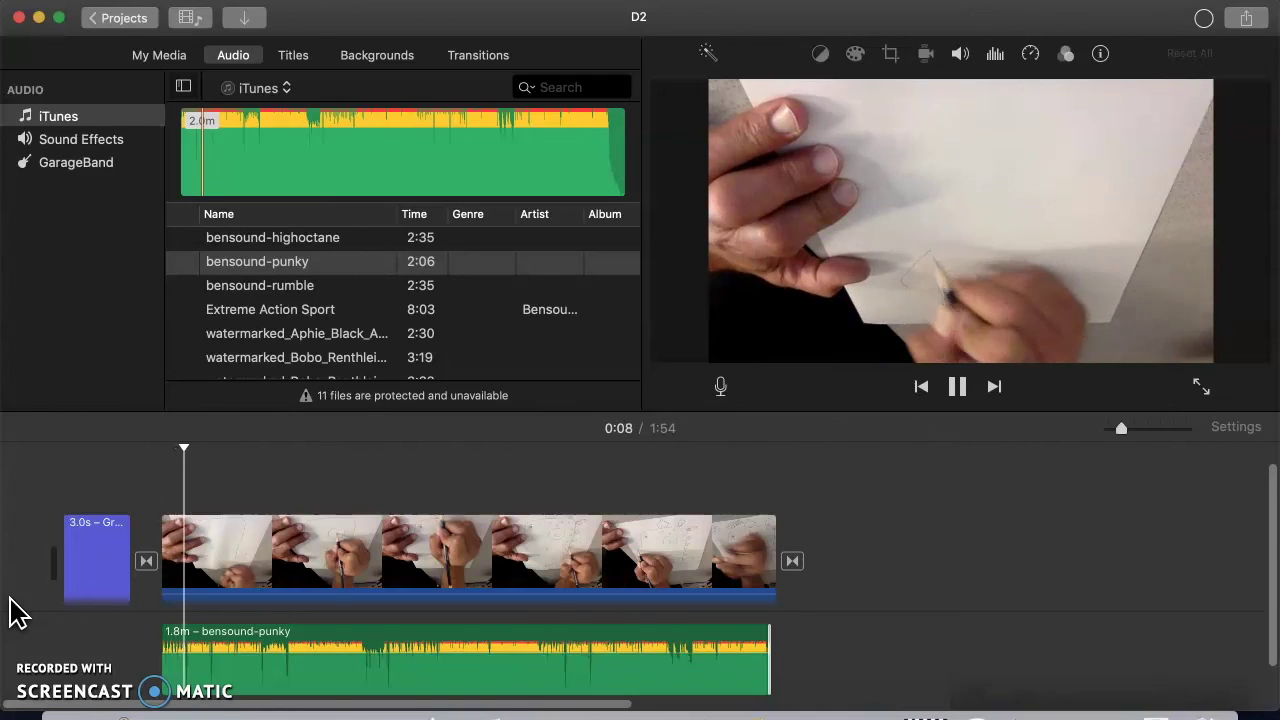
key("space")
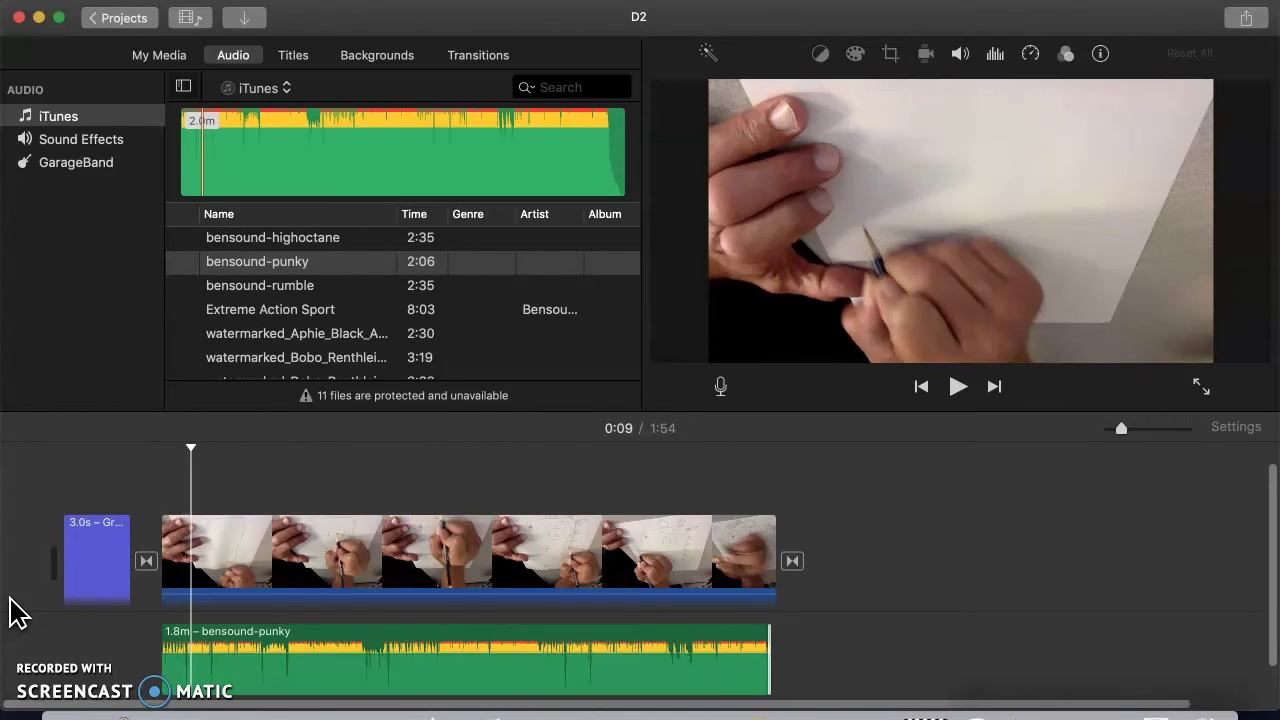
key("space")
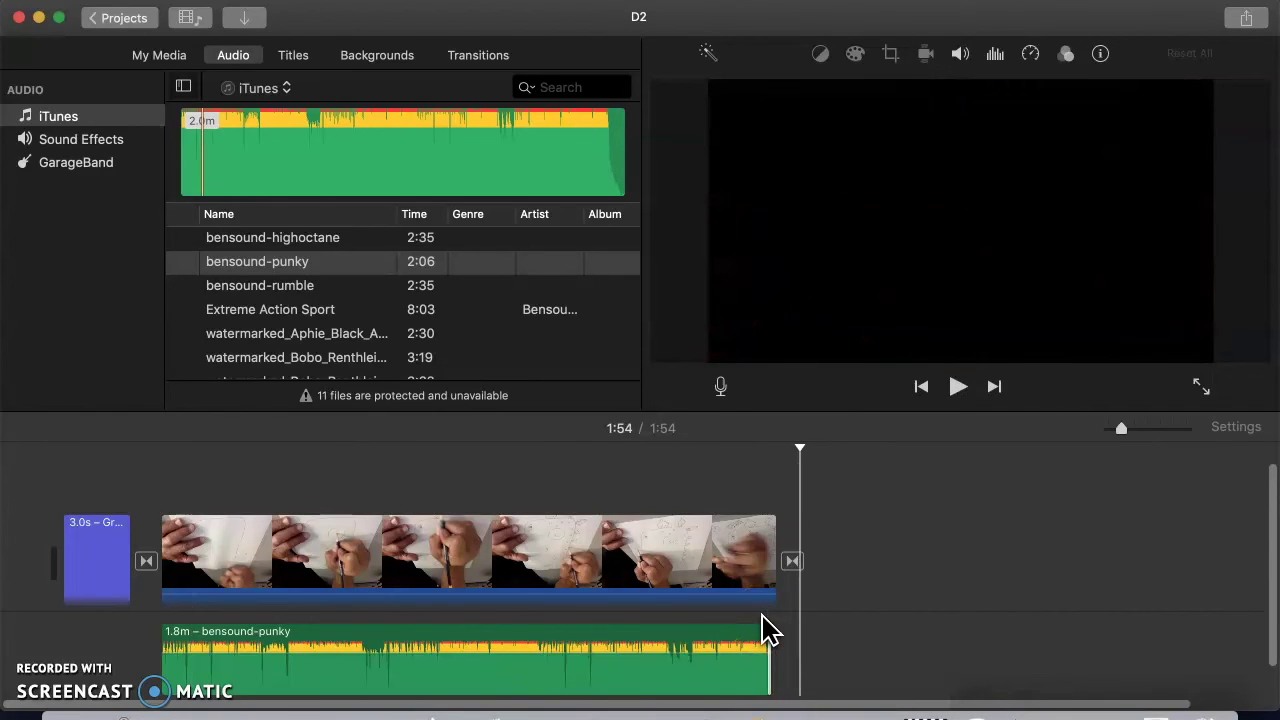
Trim the end of the drawing clip to about 1.7 minutes and replay the movie from the beginning
left_click(771, 543)
left_click_drag(772, 541, 766, 542)
key("space")
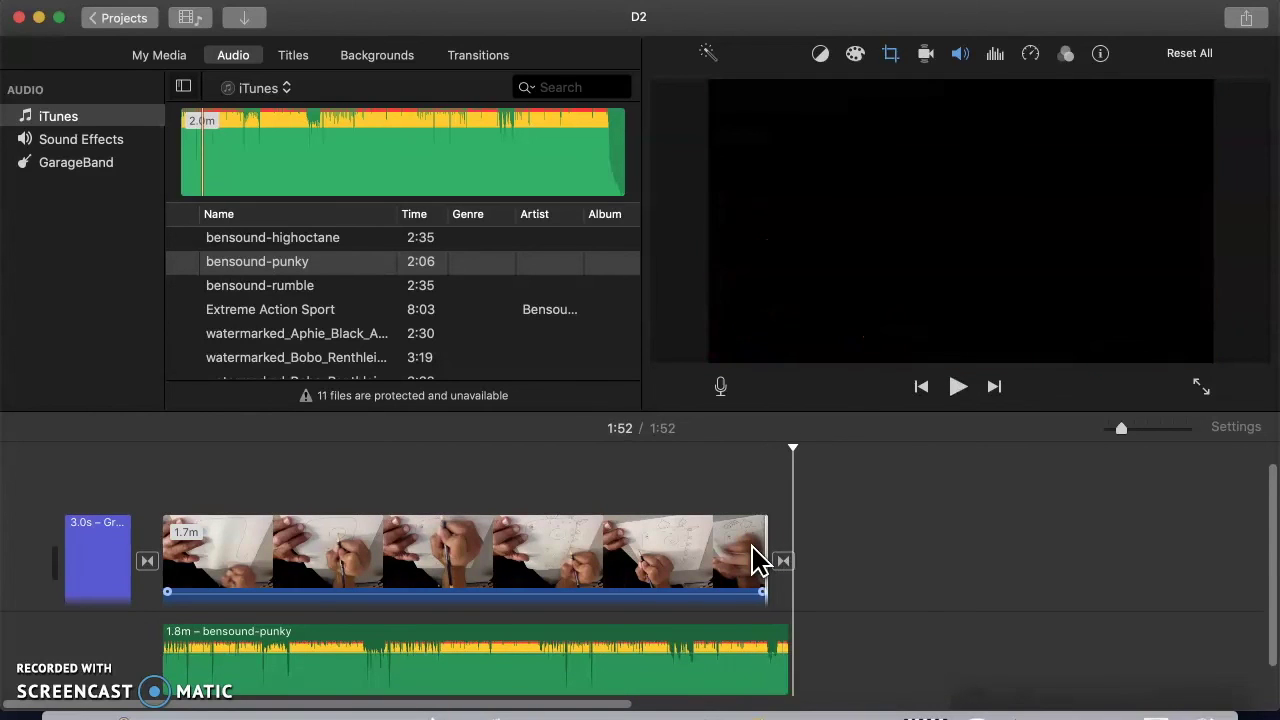
key("space")
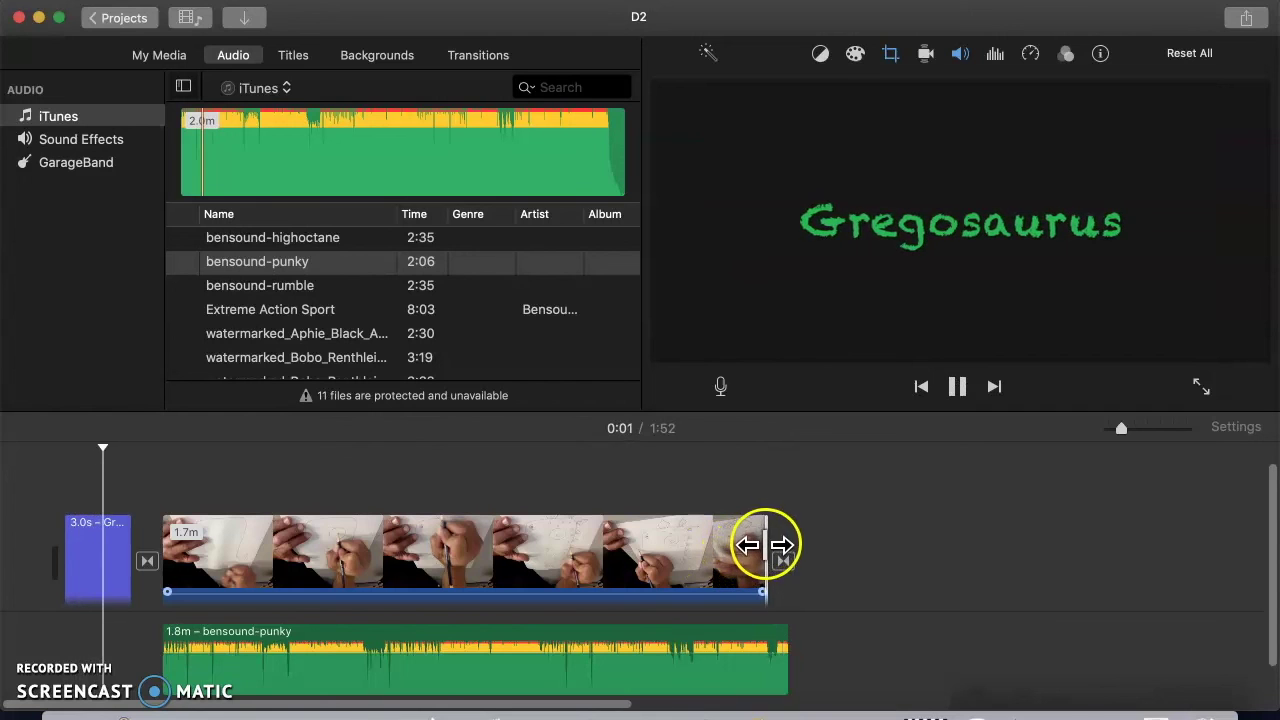
key("space")
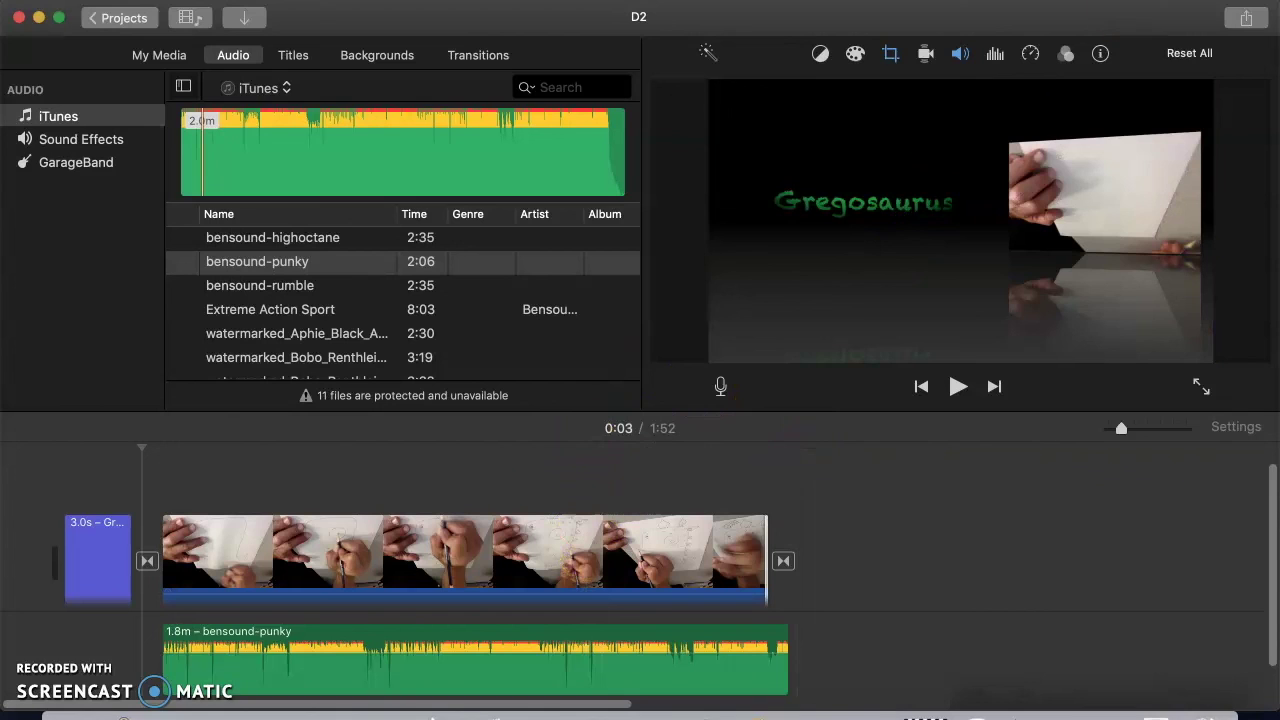
Start exporting the movie as a file with the title D2
left_click(1246, 18)
left_click(949, 230)
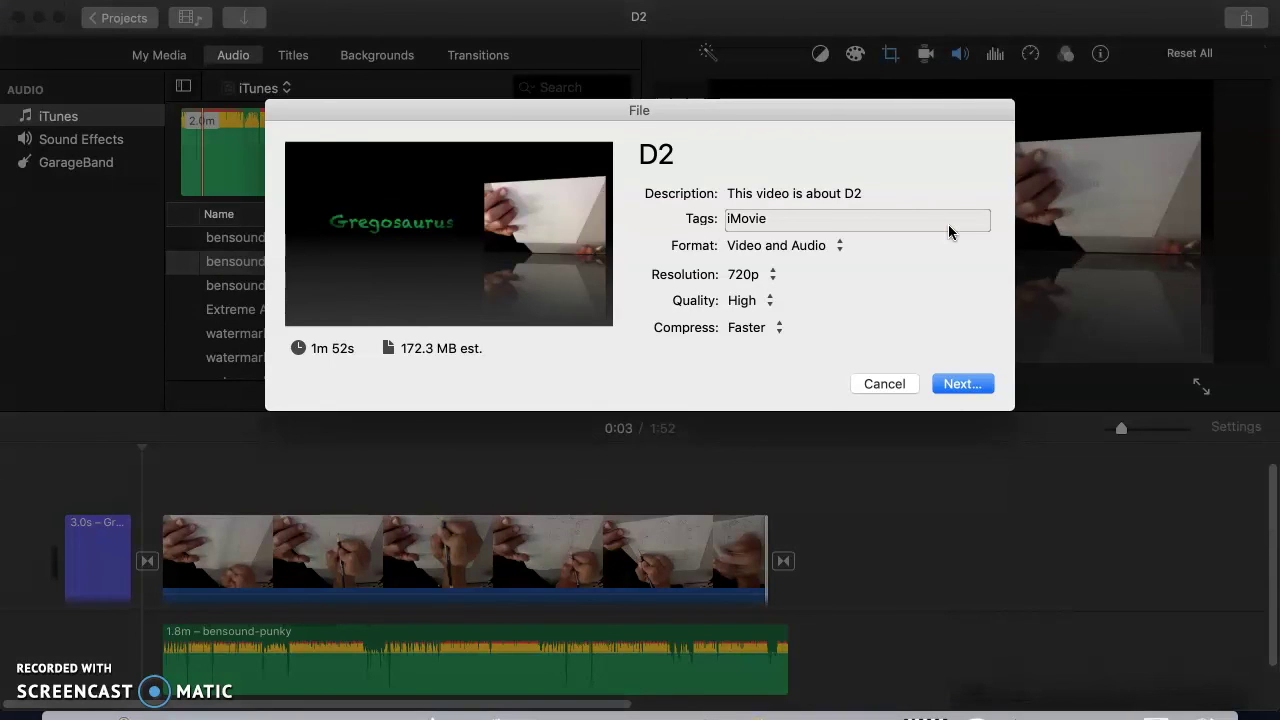
left_click(794, 216)
left_click(712, 170)
left_click(692, 150)
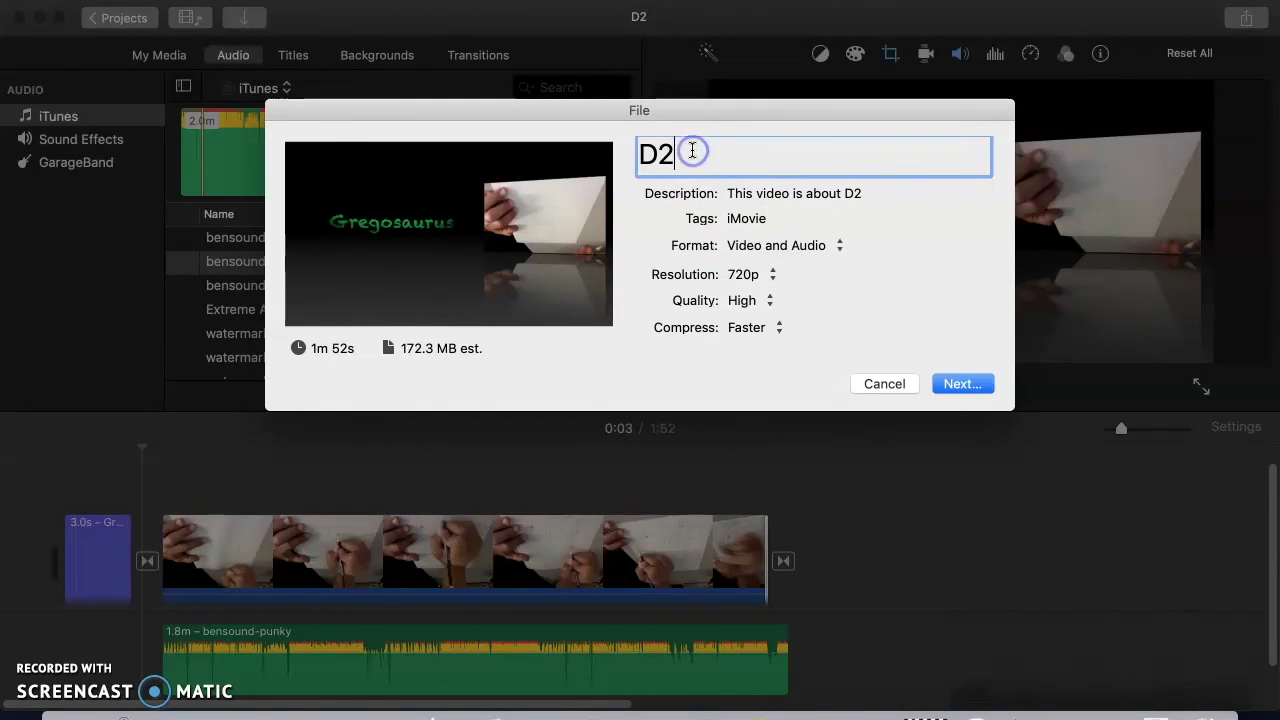
Export at 720p resolution with High quality and Faster compression, saving the file as D2 on the Desktop
left_click(740, 275)
left_click(738, 277)
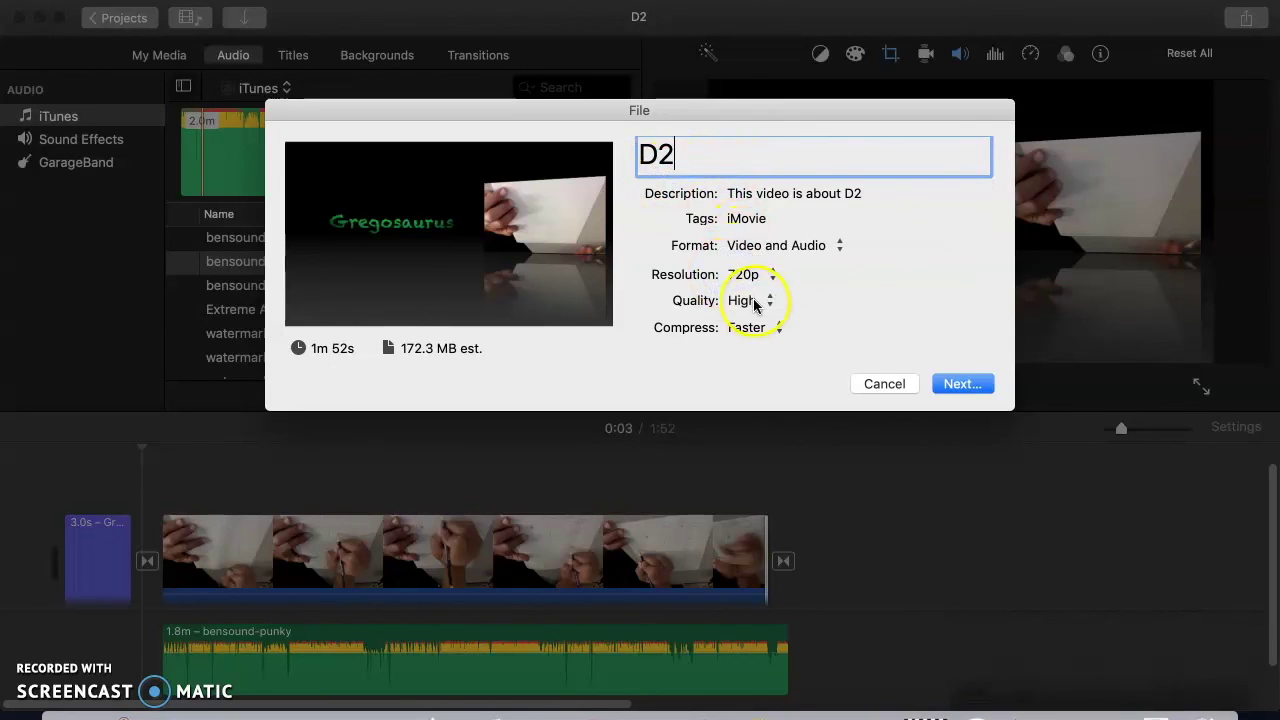
left_click(752, 302)
left_click(754, 304)
left_click(752, 330)
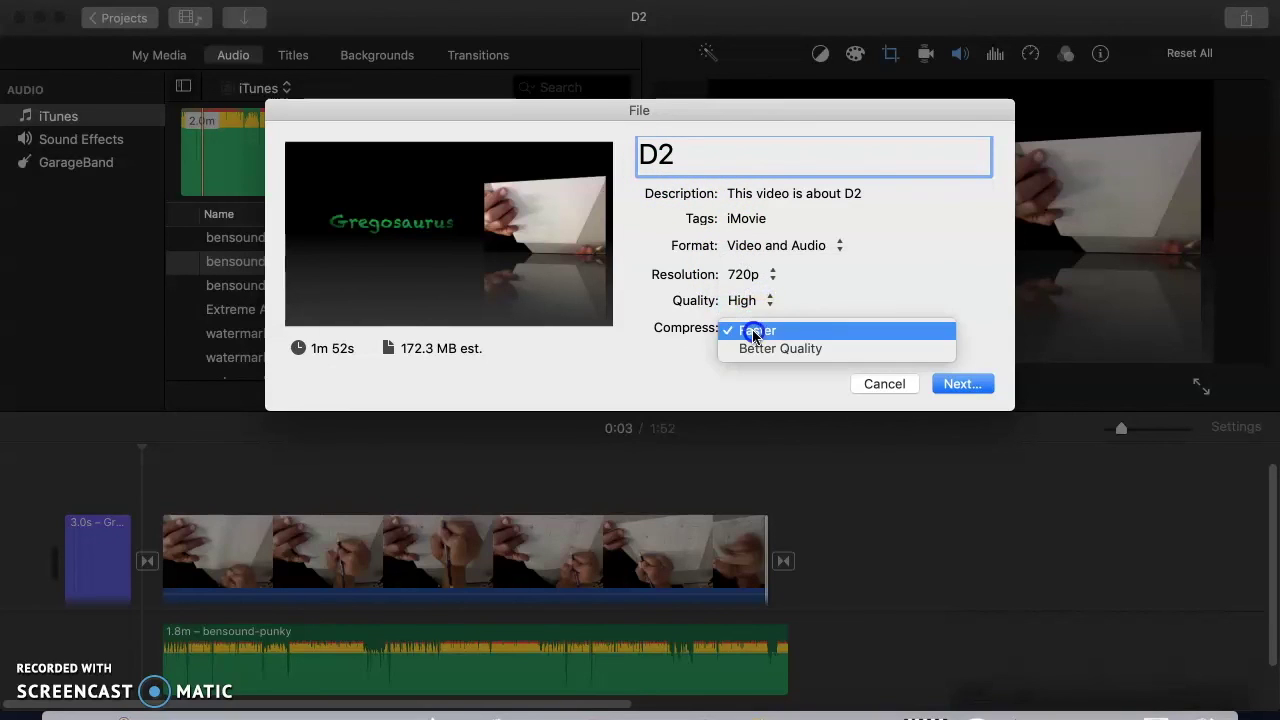
left_click(753, 333)
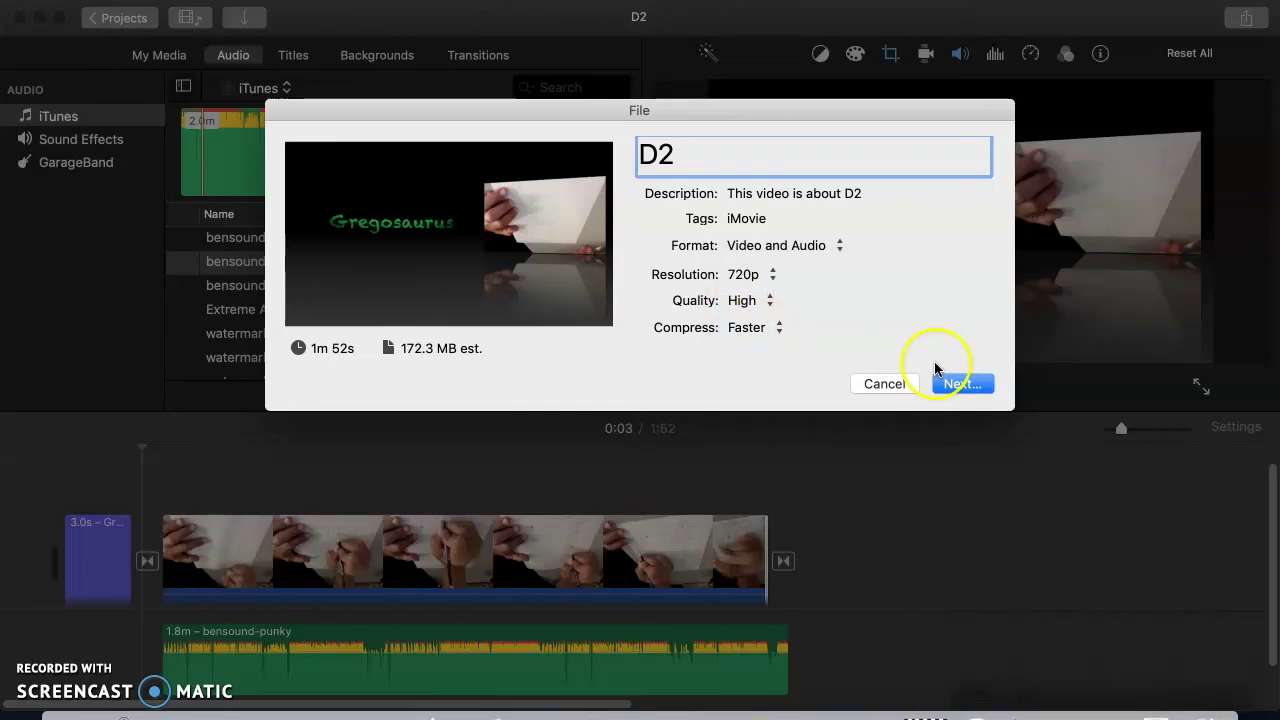
left_click(962, 385)
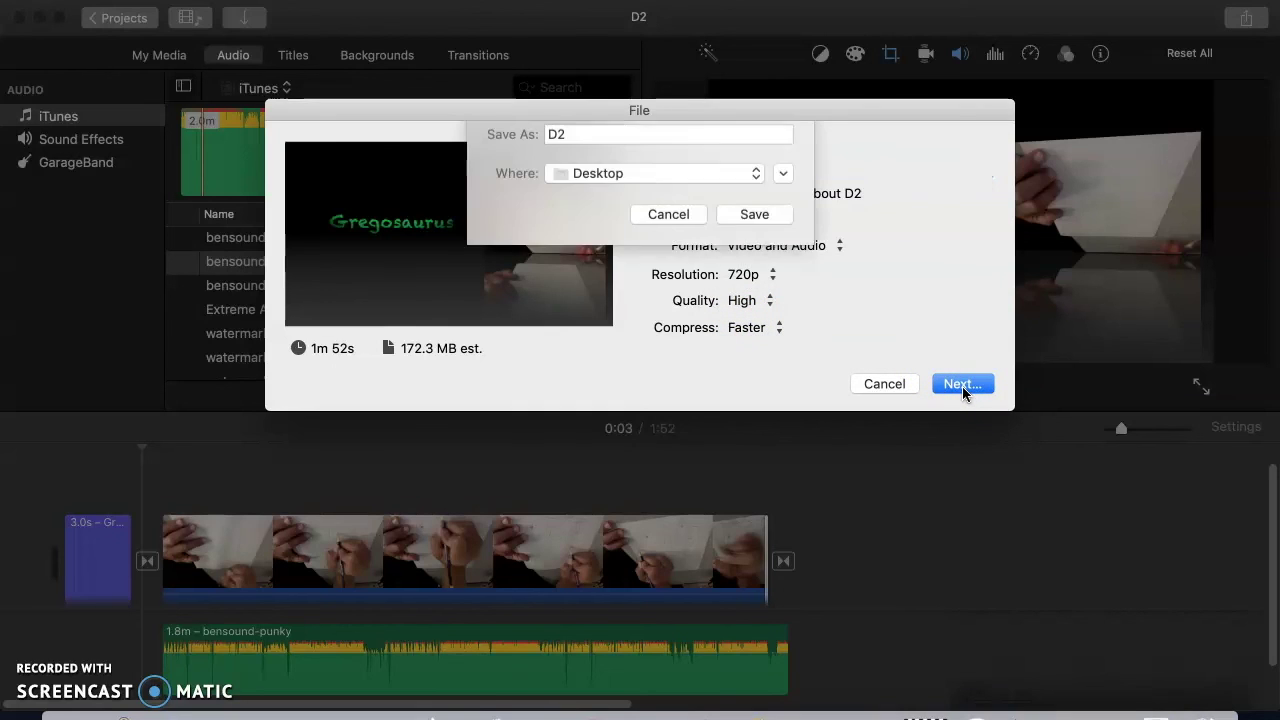
left_click(755, 229)
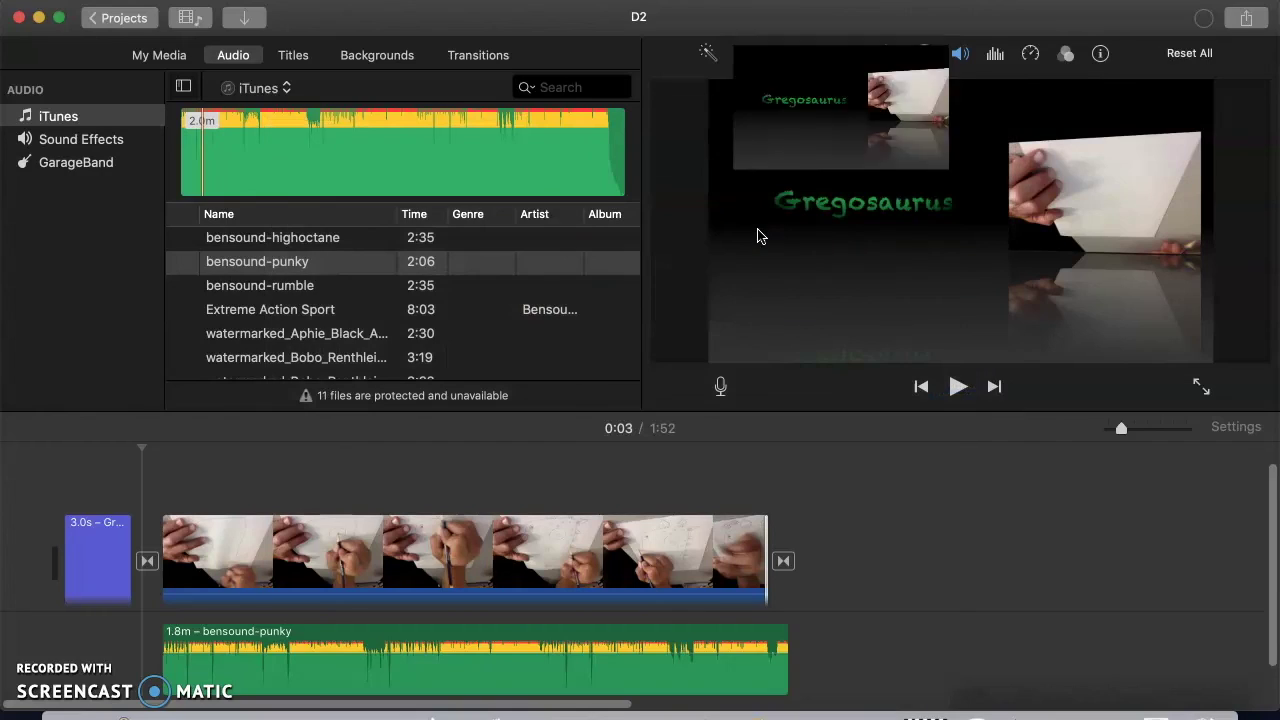
Move the project window aside to uncover the files on the desktop while the export runs
left_click_drag(364, 29, 280, 160)
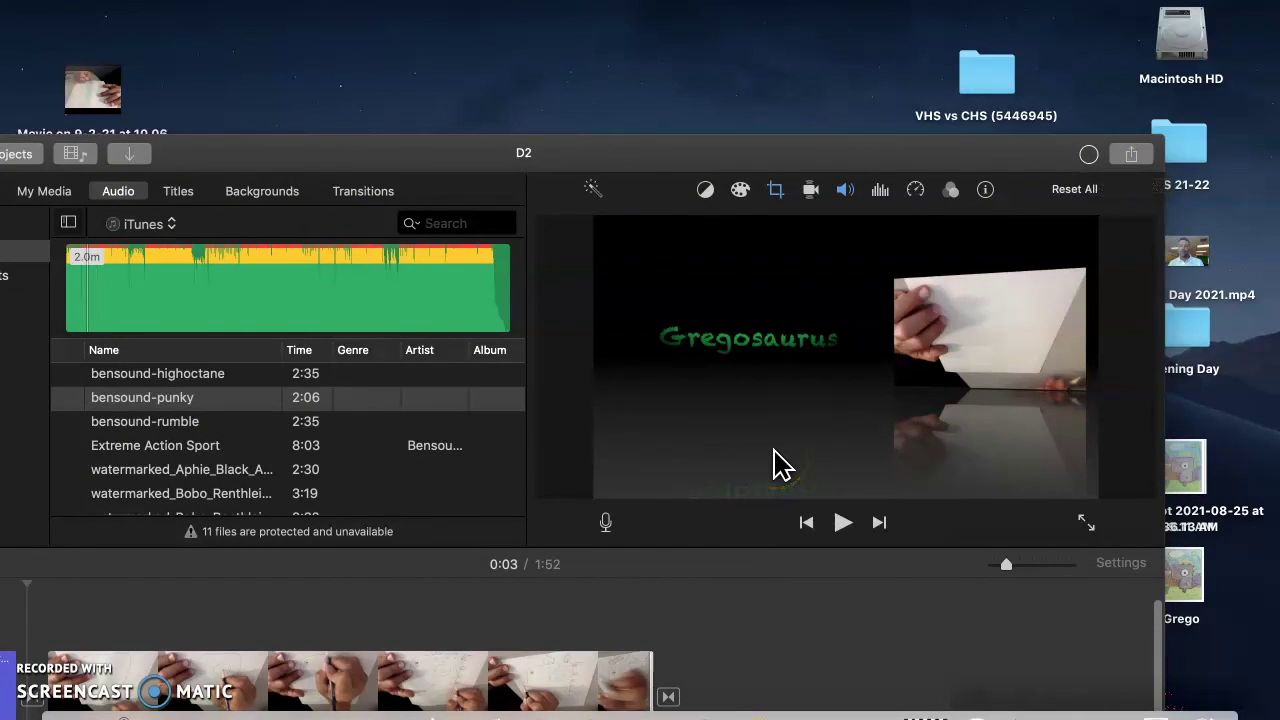
left_click(349, 684)
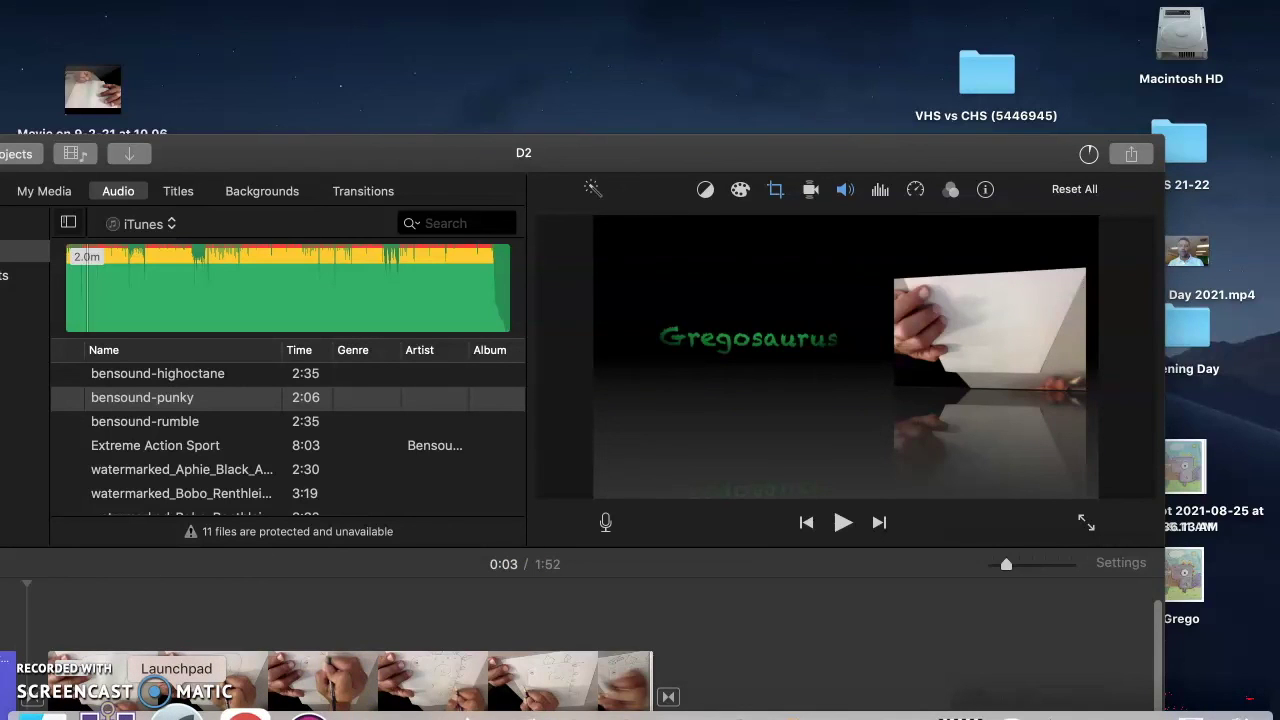
left_click(46, 670)
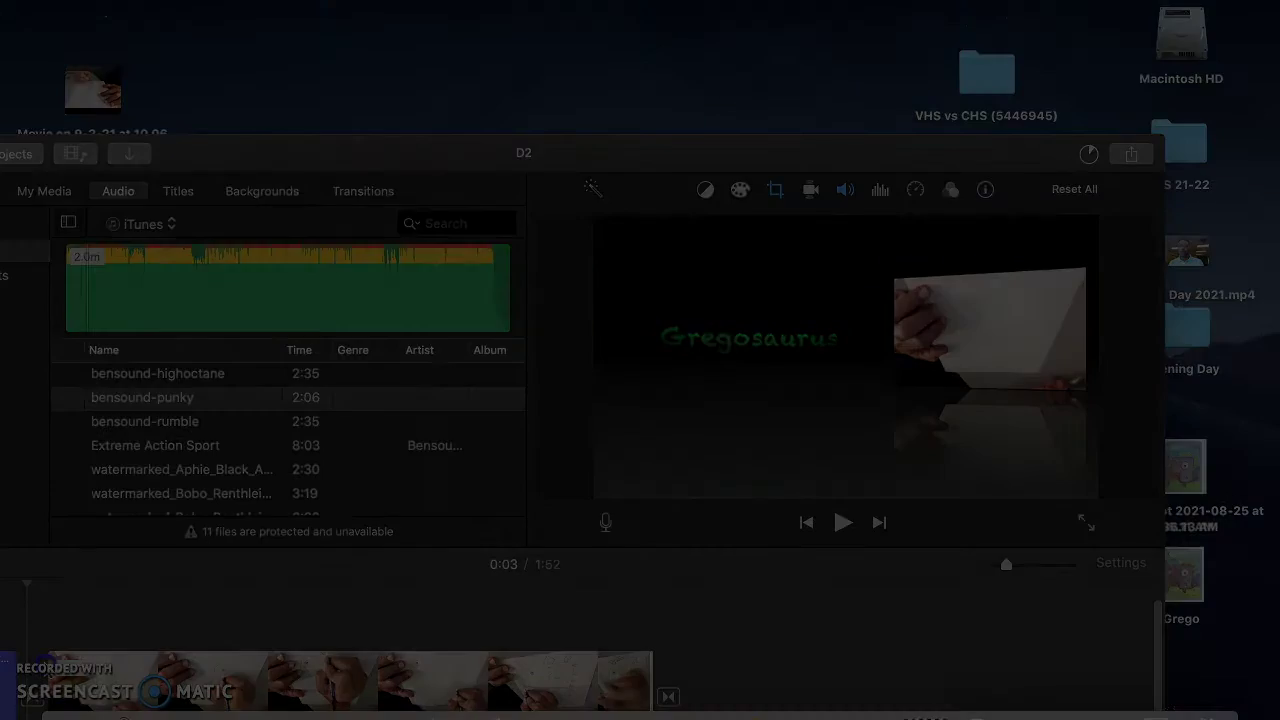